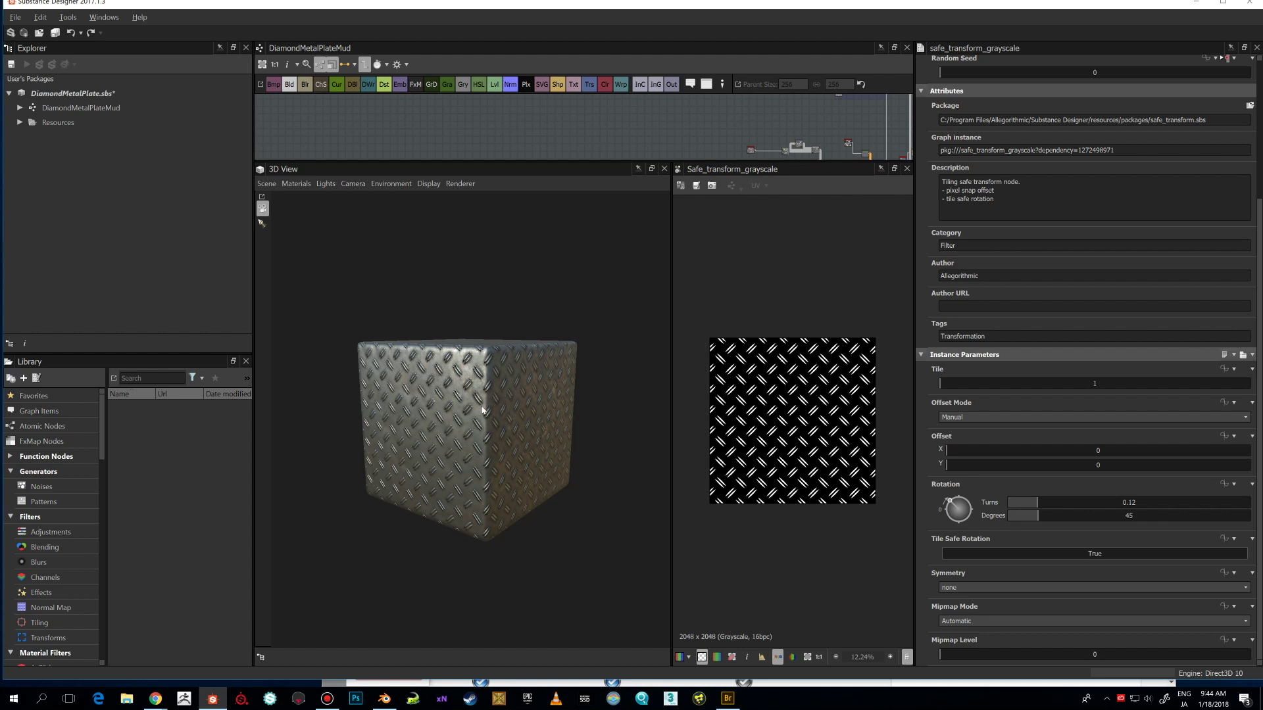
- Orbit the 3D cube to inspect the tiling, then enlarge the node graph to show PatternGeneration
left_click_drag(483, 409, 492, 361, "alt")
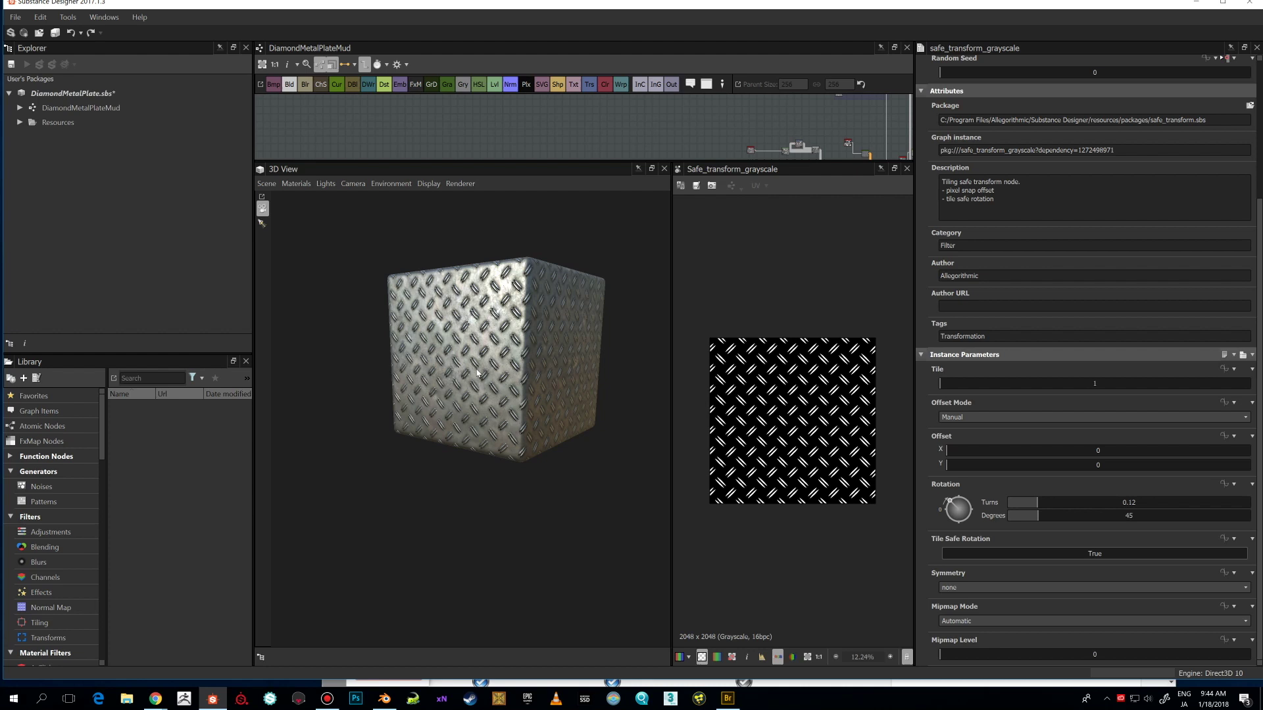
left_click_drag(527, 333, 516, 356, "alt")
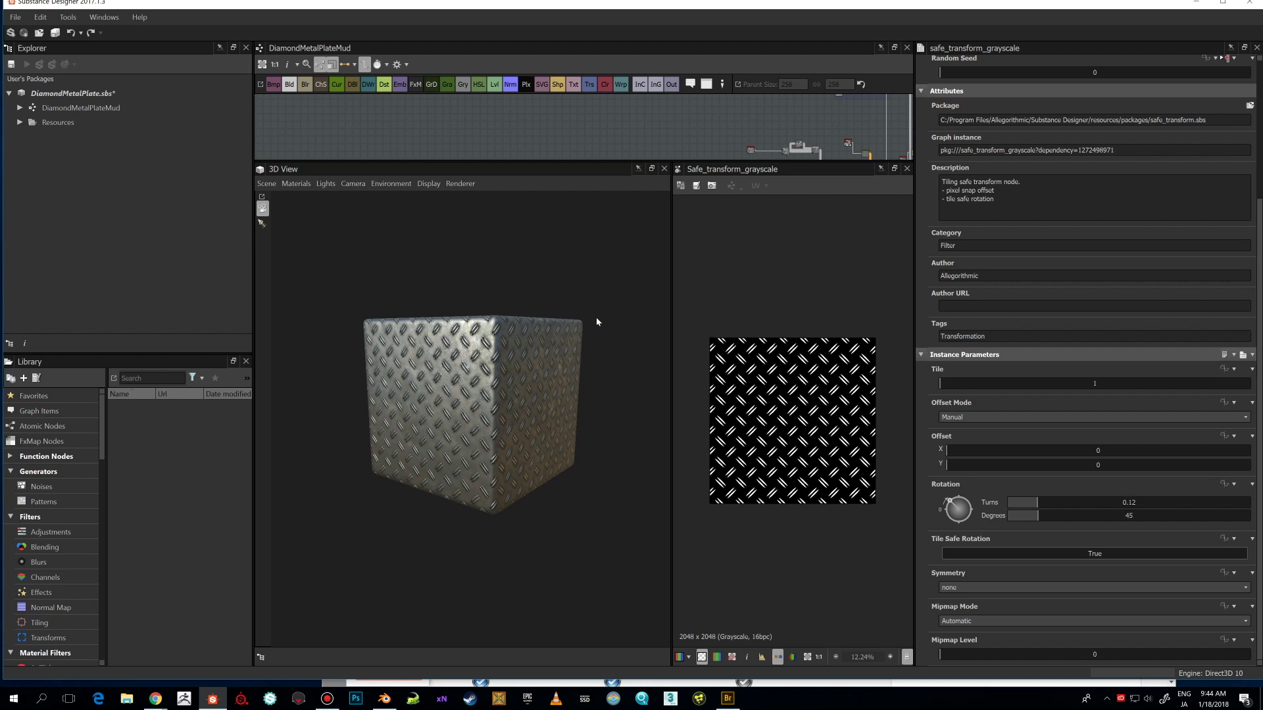
left_click_drag(579, 322, 516, 340, "alt")
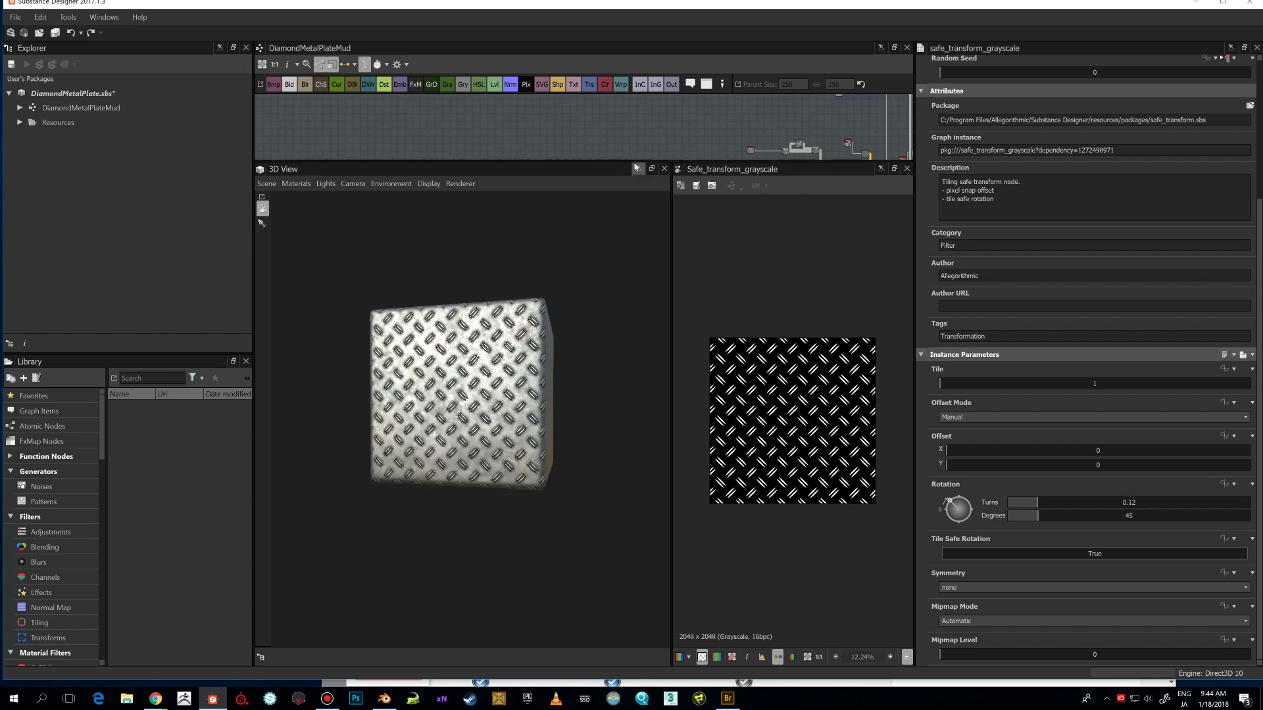
left_click_drag(623, 163, 603, 322)
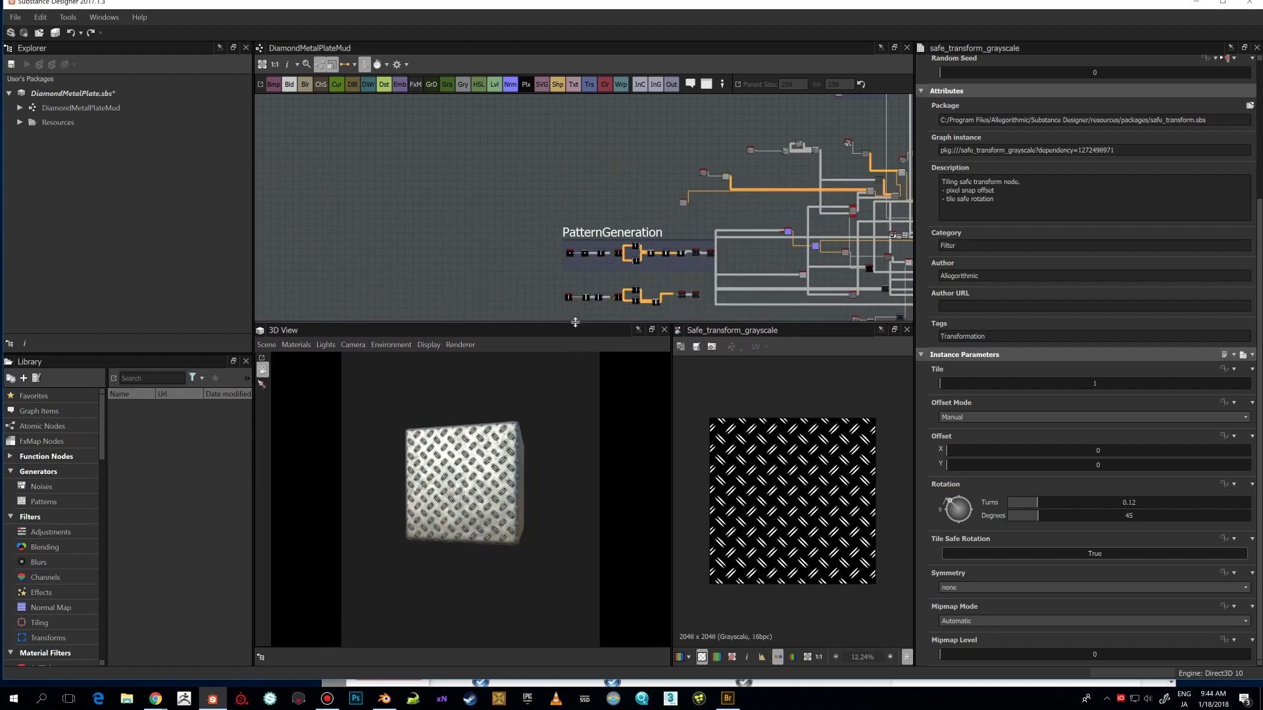
scroll(735, 478, "up", 4)
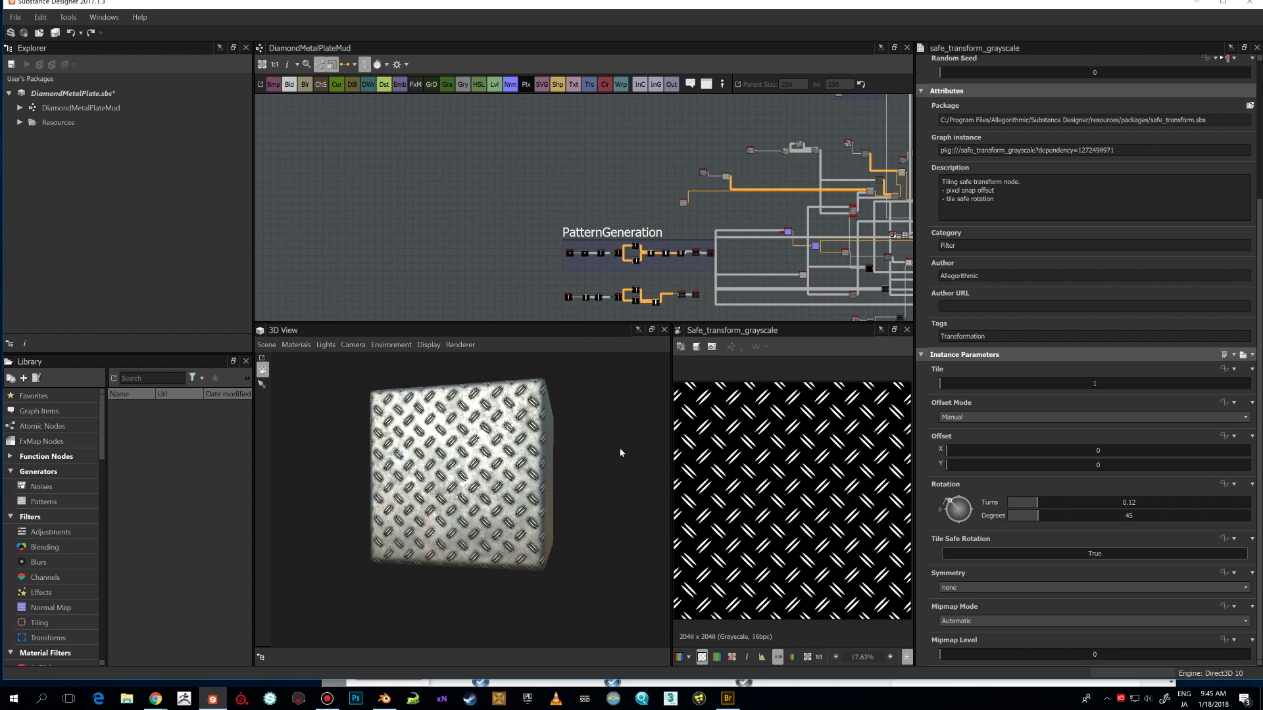
left_click_drag(566, 426, 603, 436, "alt")
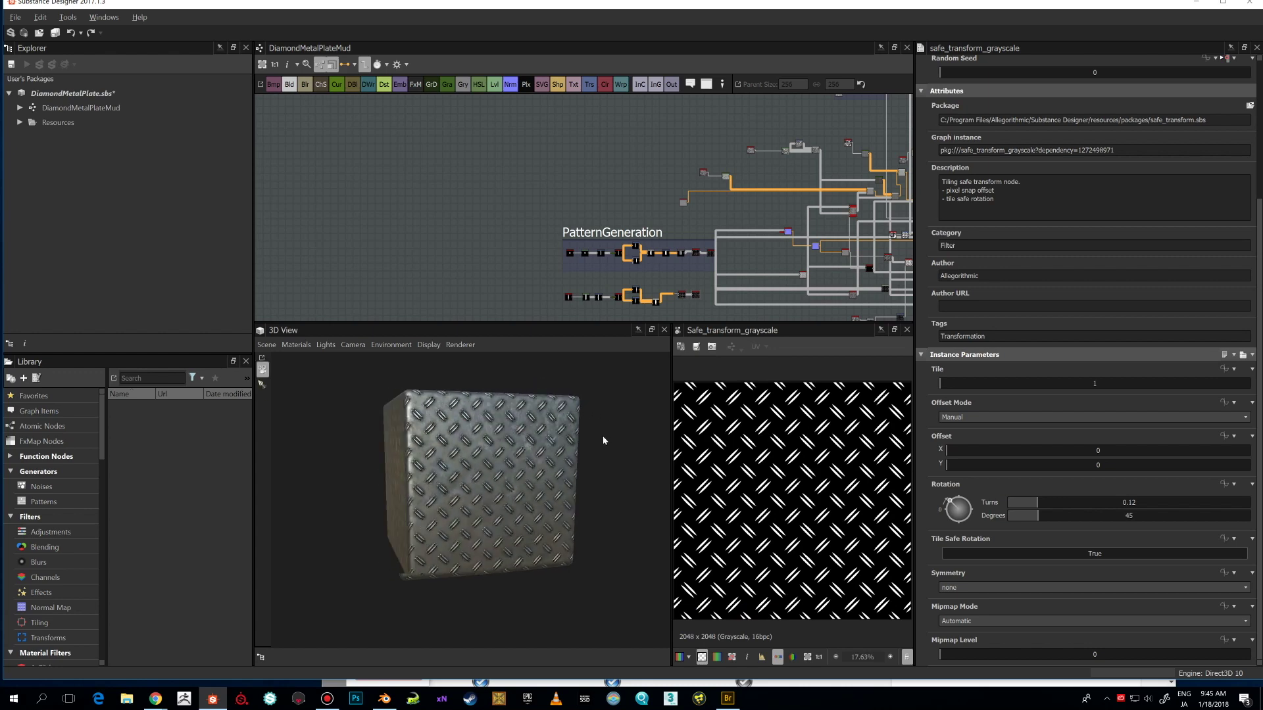
left_click_drag(513, 450, 425, 217, "alt")
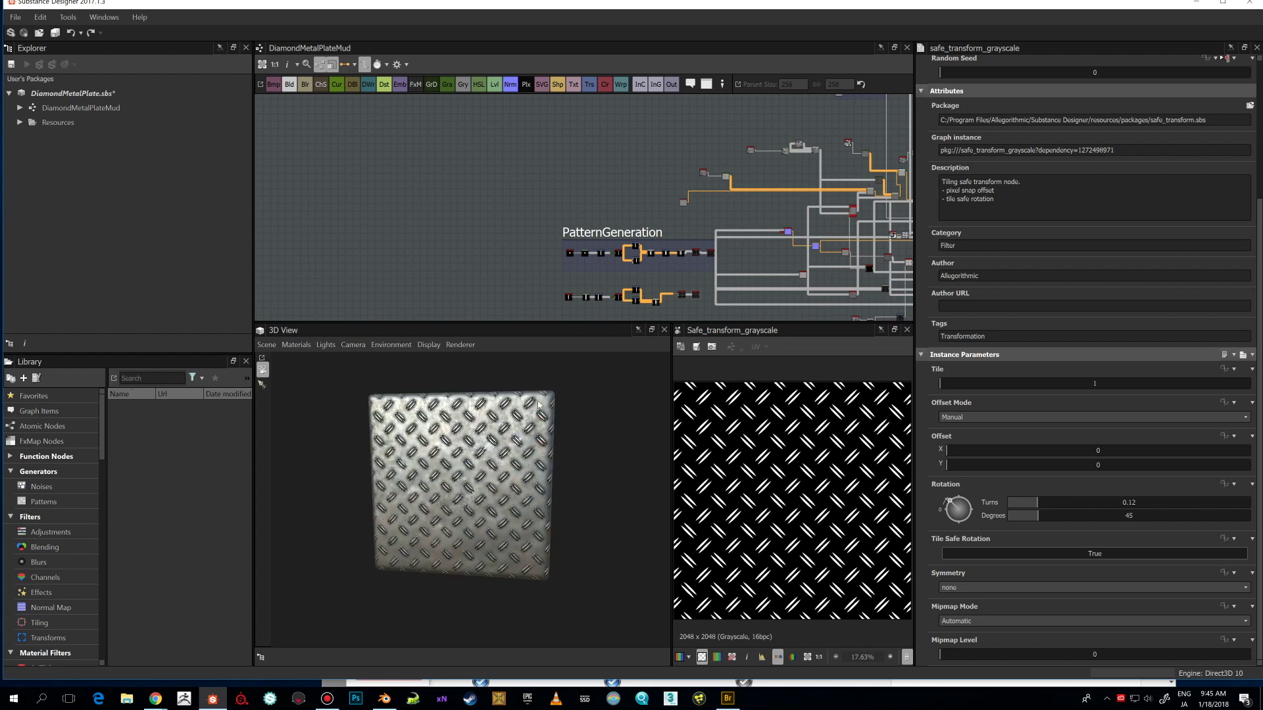
left_click_drag(563, 444, 521, 433, "alt")
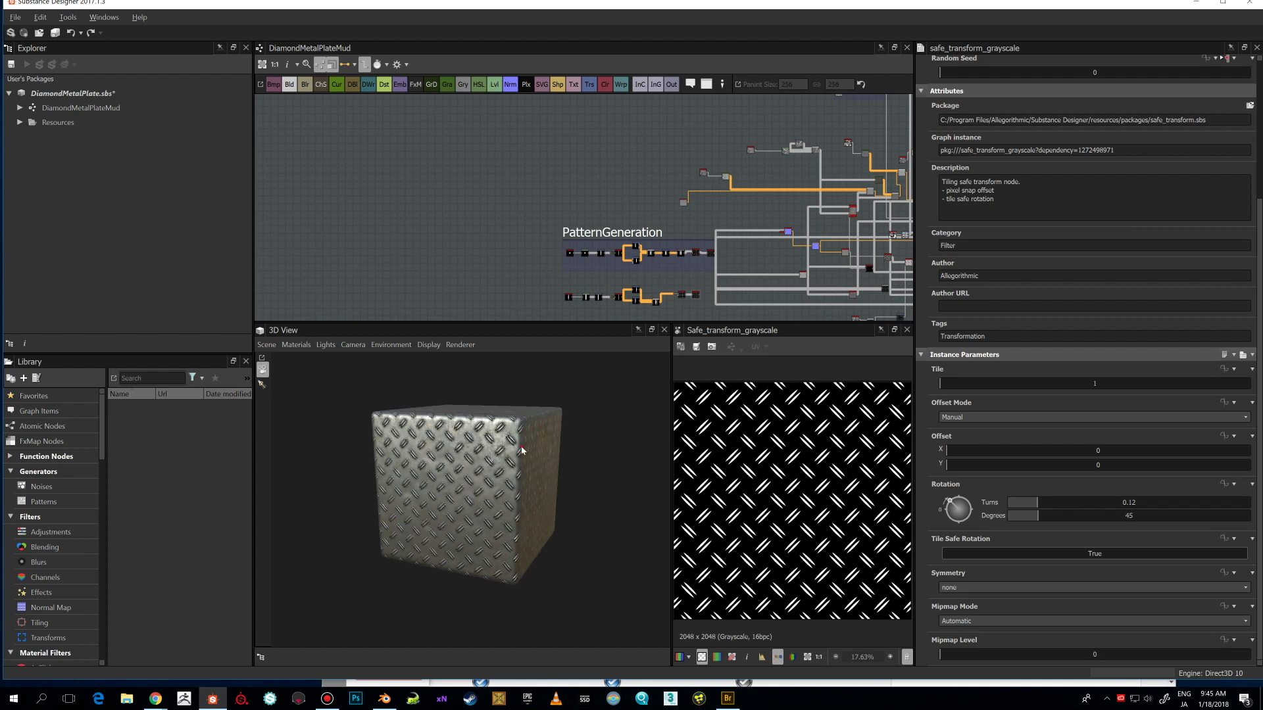
left_click_drag(521, 451, 521, 470, "alt")
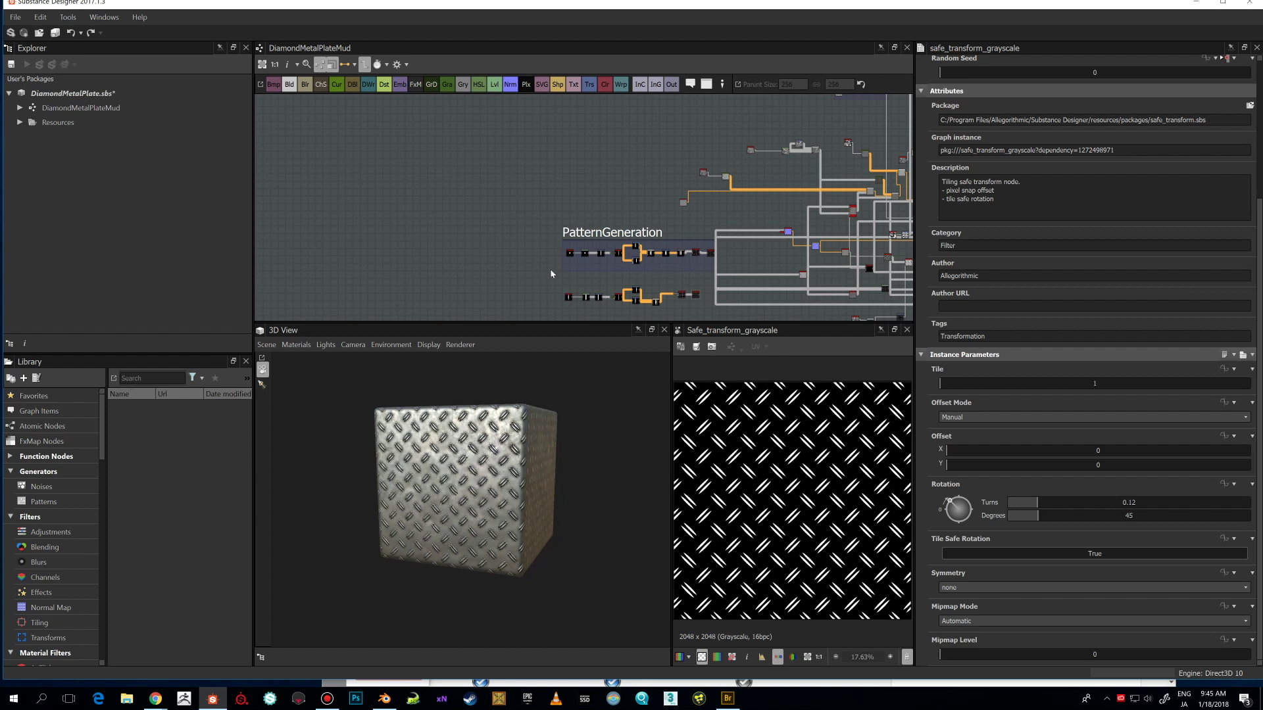
scroll(415, 214, "down", 3)
middle_click_drag(519, 297, 533, 234)
scroll(577, 204, "up", 2)
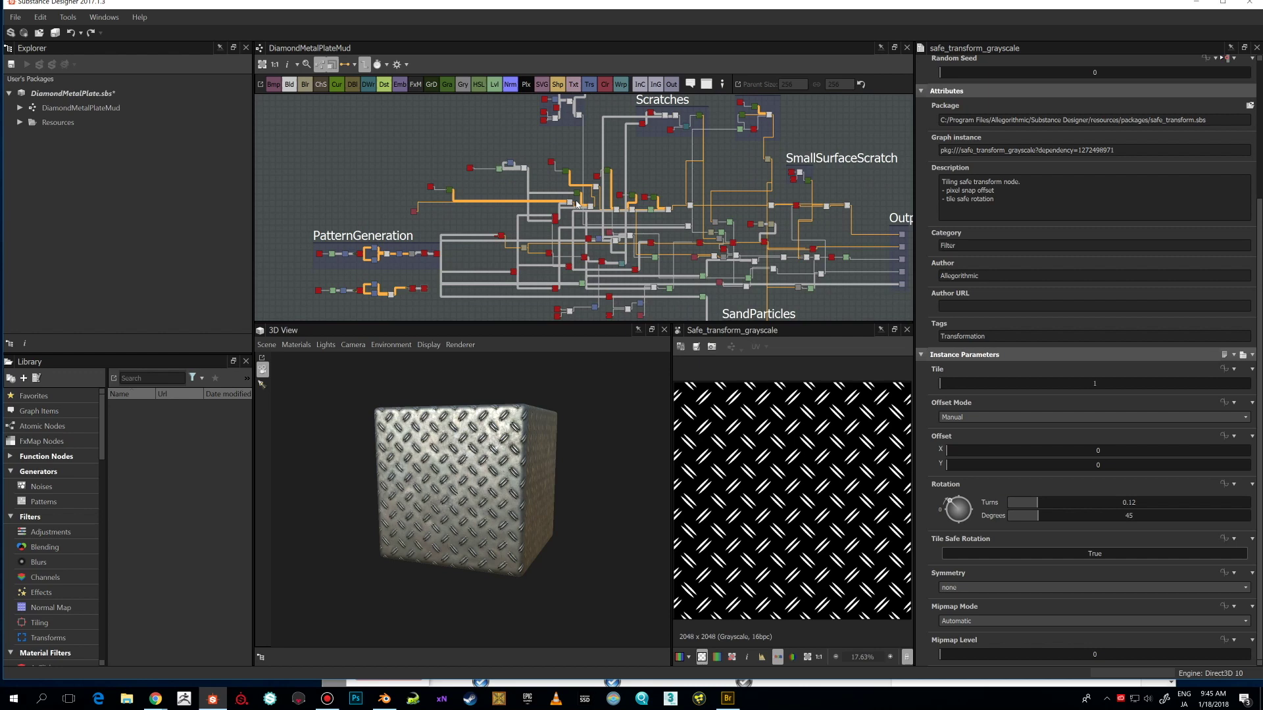
scroll(577, 204, "up", 4)
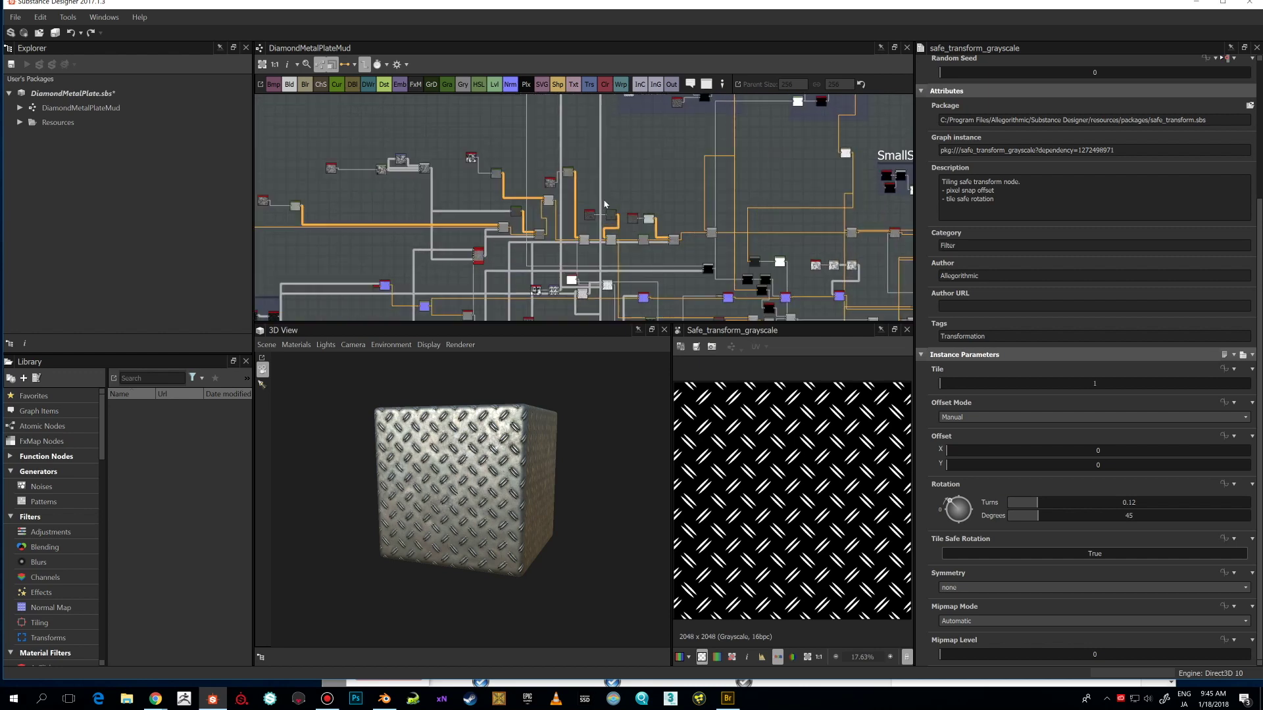
middle_click_drag(646, 147, 722, 269)
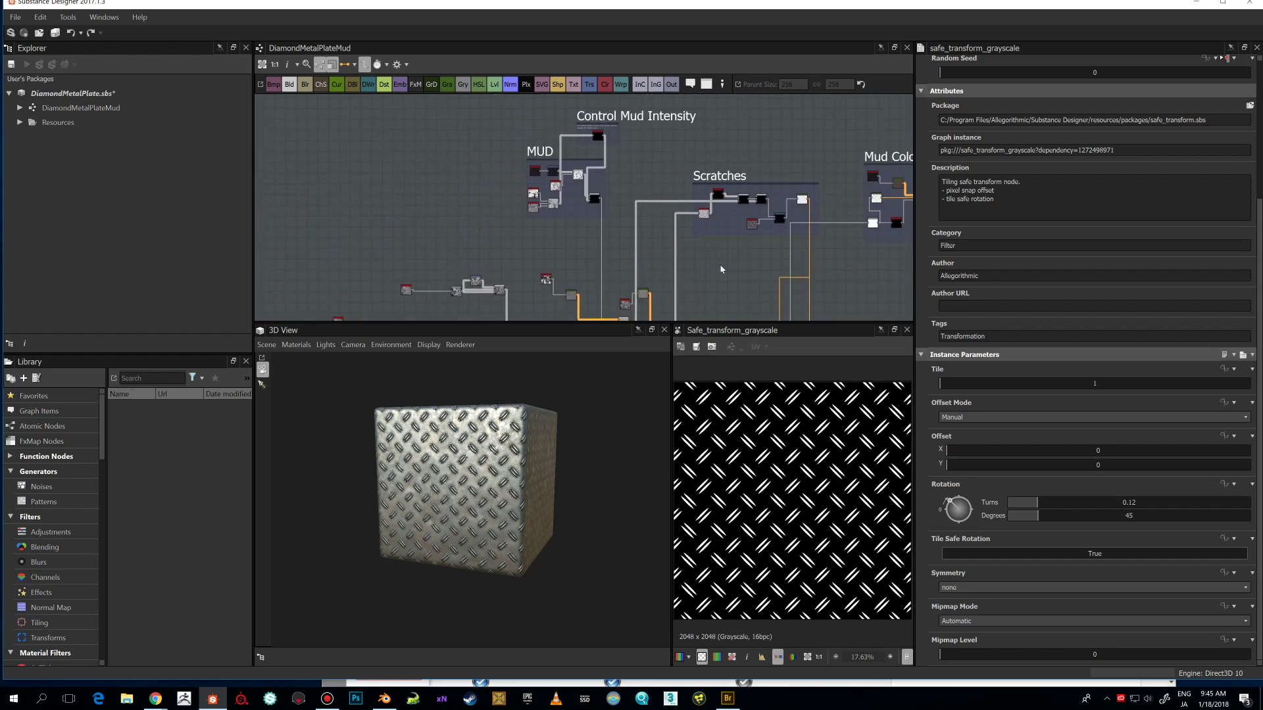
scroll(721, 269, "down", 1)
middle_click_drag(849, 270, 729, 168)
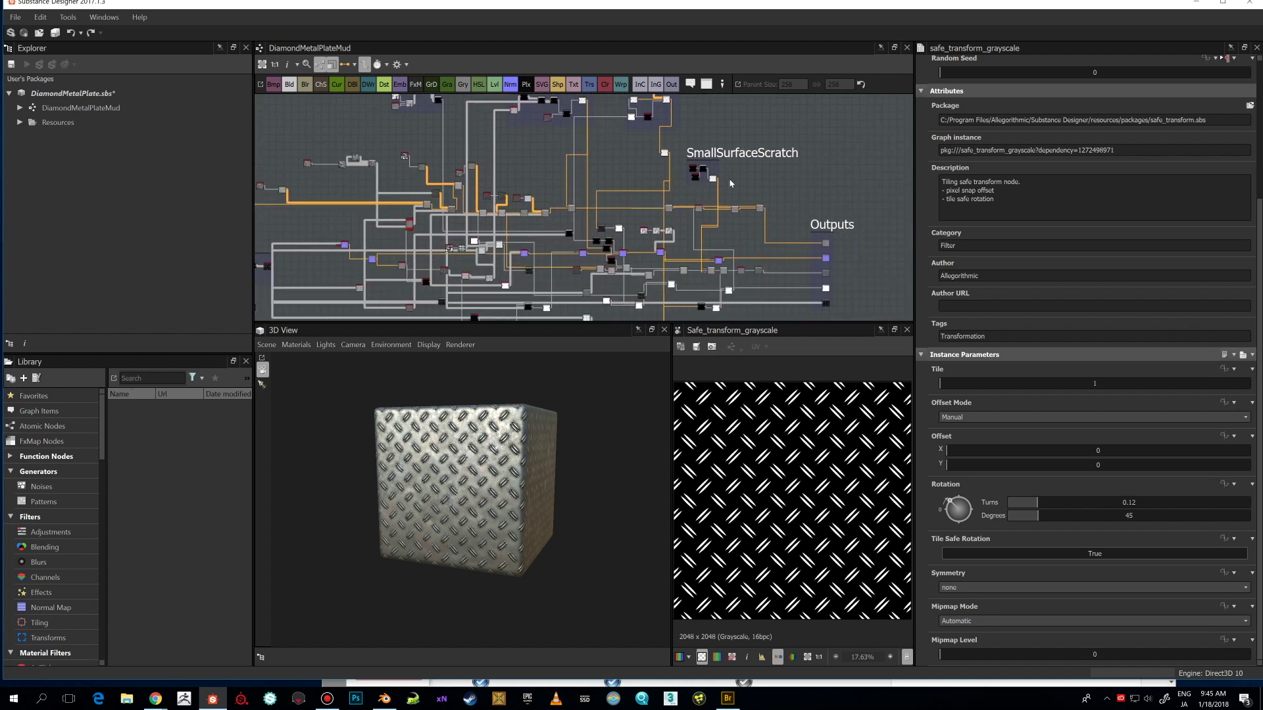
middle_click_drag(682, 296, 714, 262)
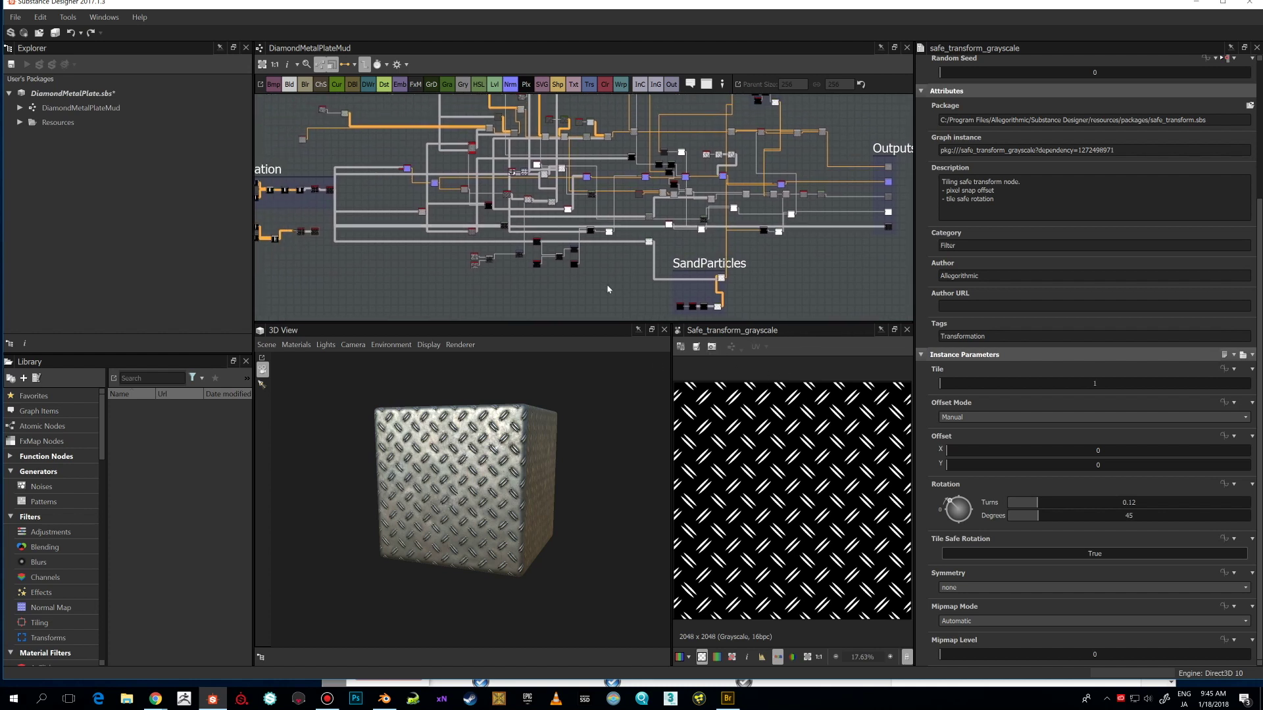
scroll(602, 284, "down", 1)
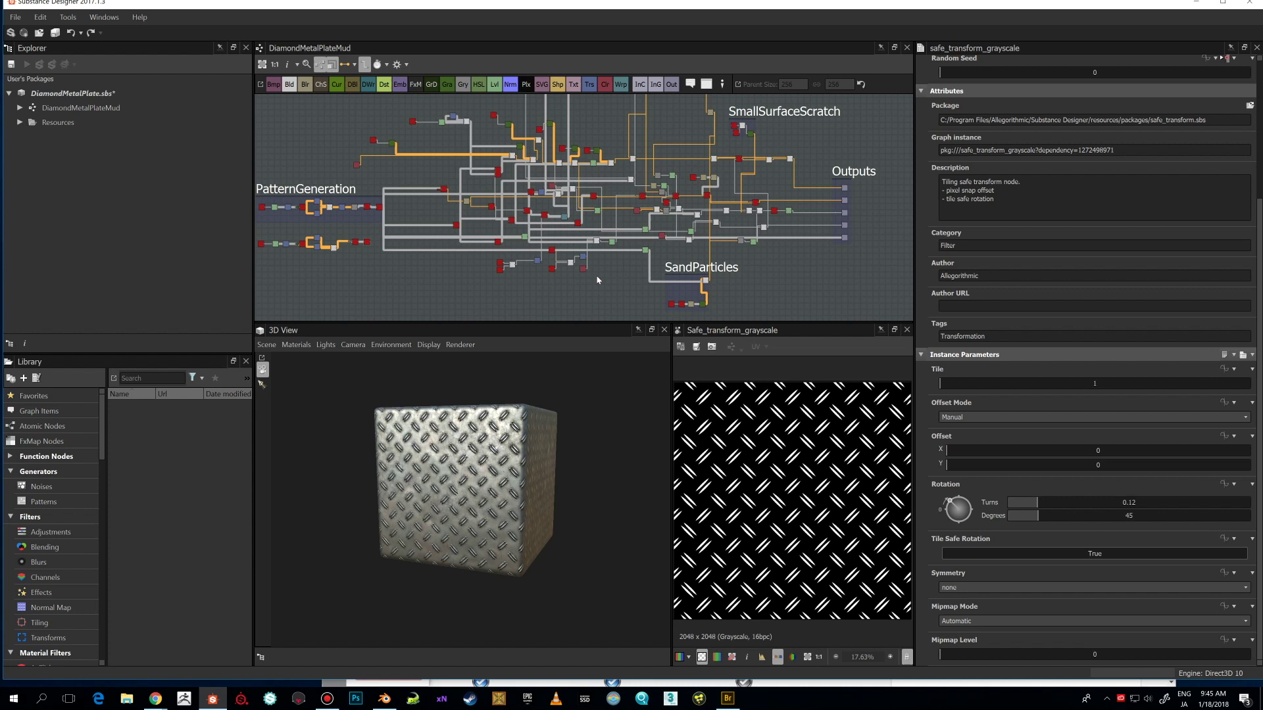
middle_click_drag(606, 284, 626, 288)
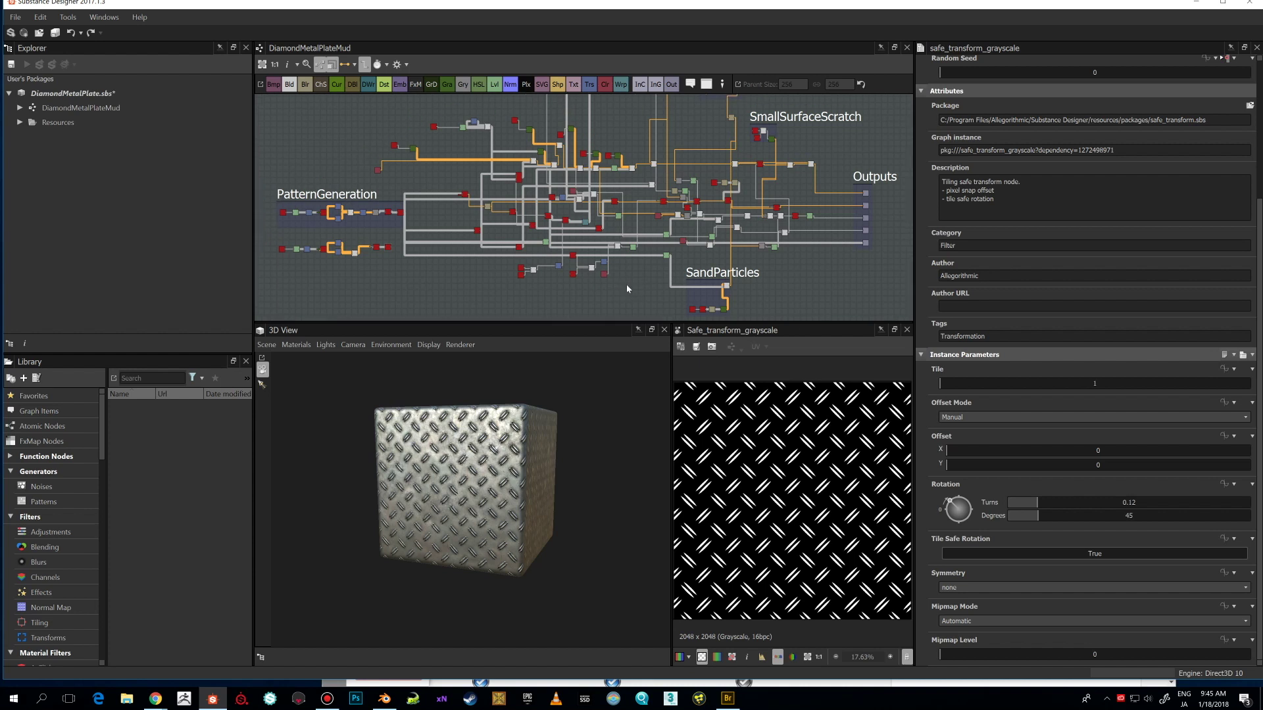
middle_click_drag(633, 278, 700, 294)
scroll(604, 276, "up", 2)
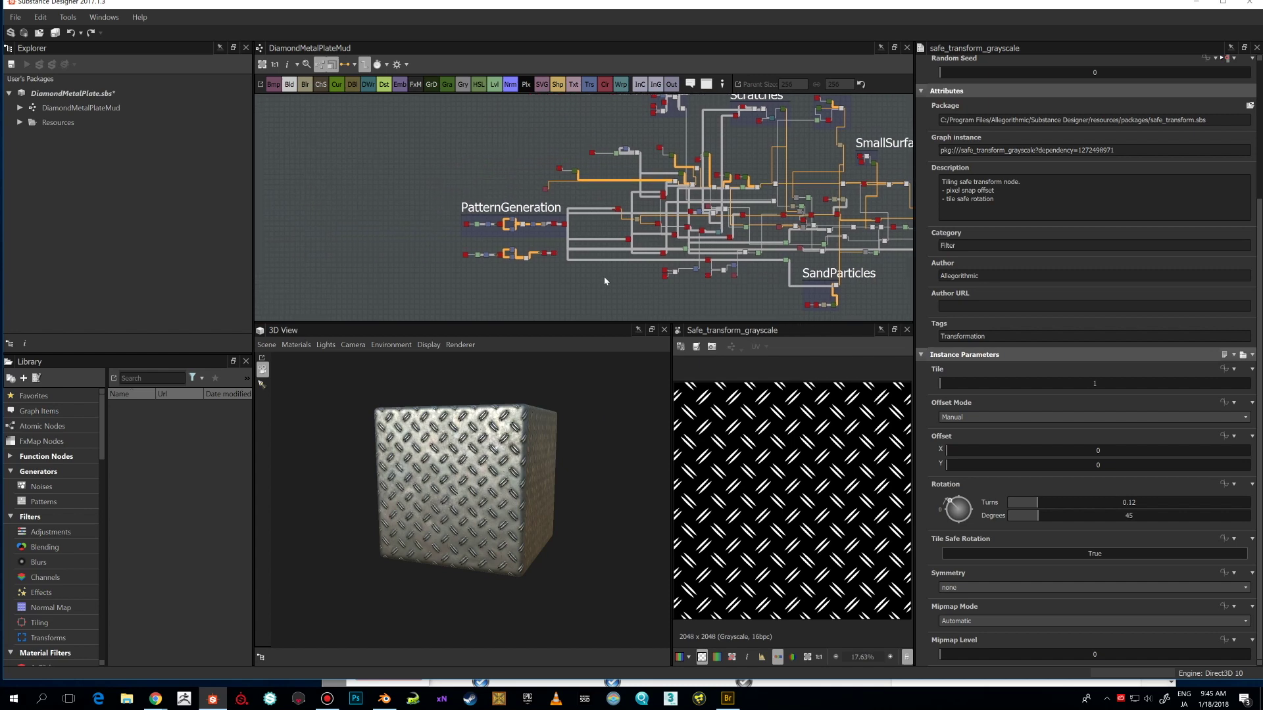
middle_click_drag(604, 276, 522, 227)
- Orbit the 3D view so the metal plate squarely faces the camera
scroll(834, 432, "down", 2)
scroll(834, 433, "up", 4)
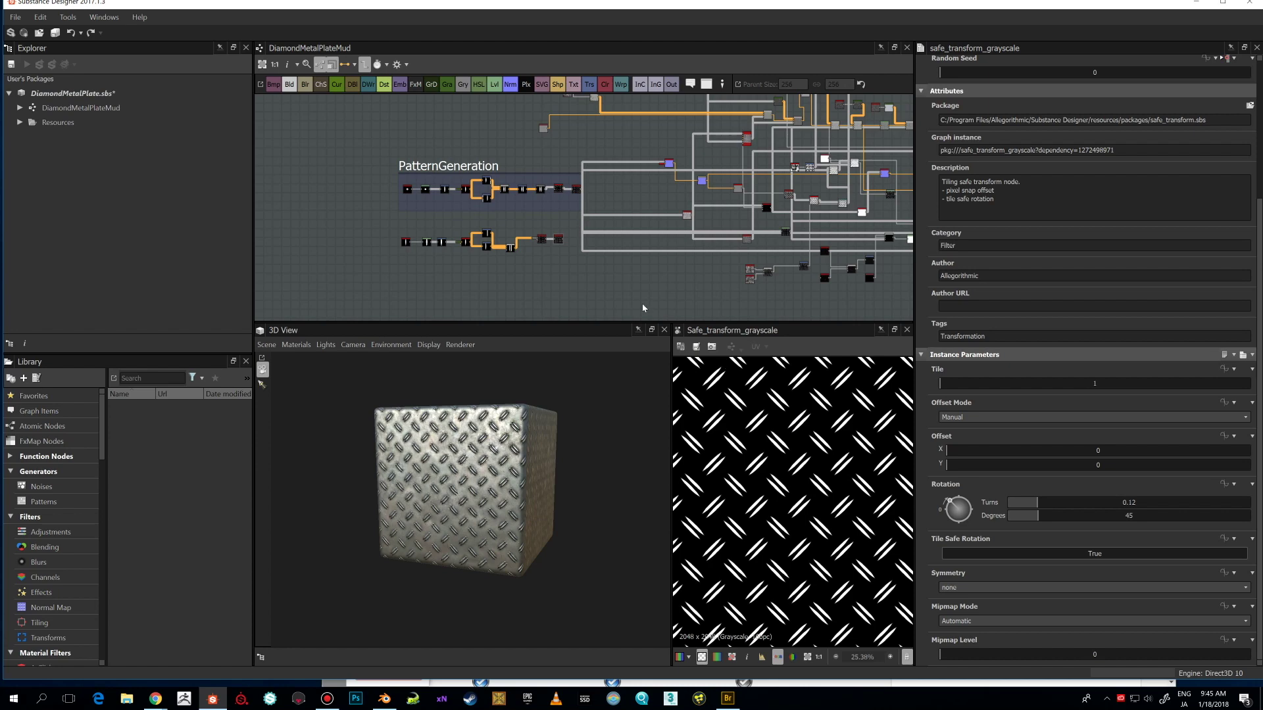
left_click_drag(534, 456, 547, 441)
scroll(547, 441, "up", 3)
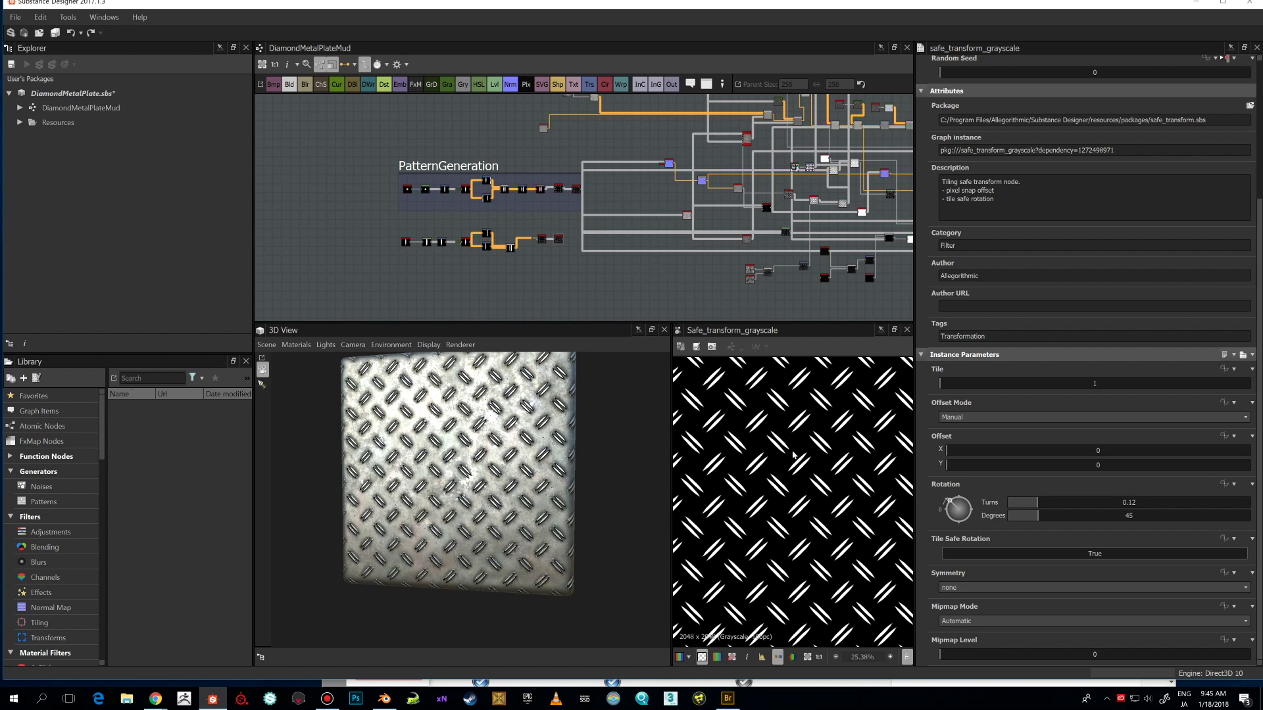
left_click_drag(648, 414, 598, 438)
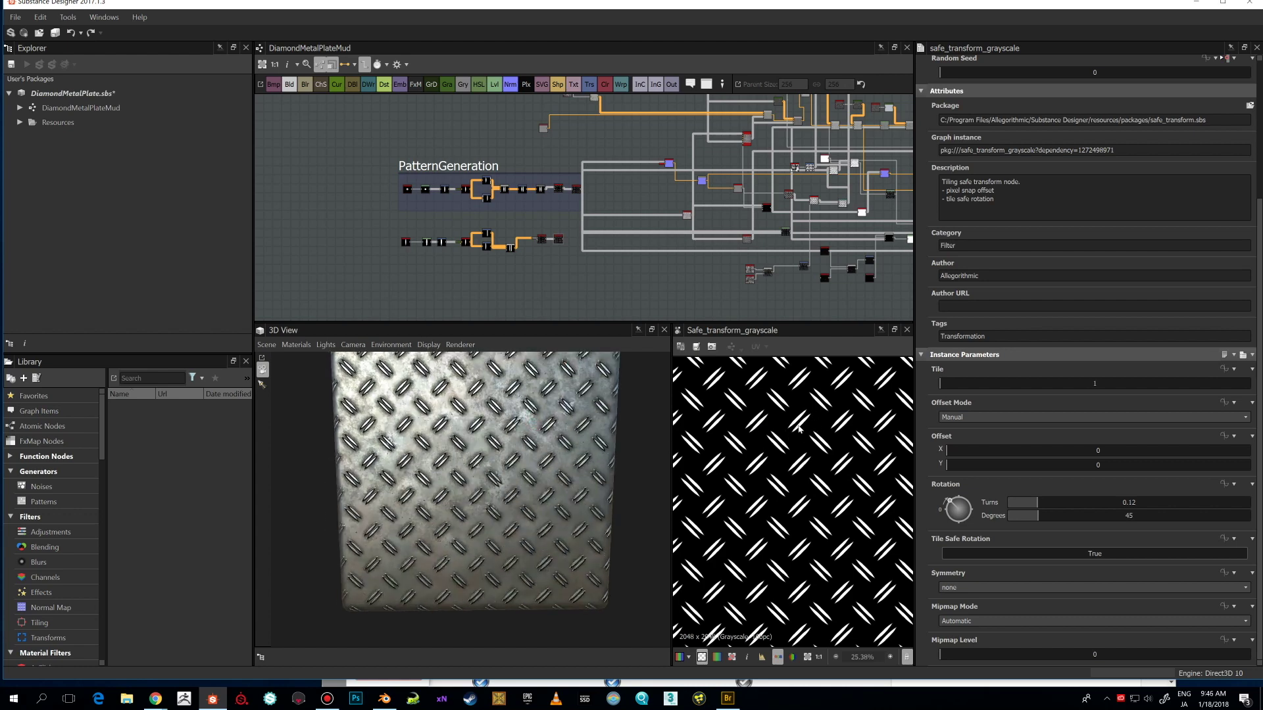
scroll(802, 429, "down", 3)
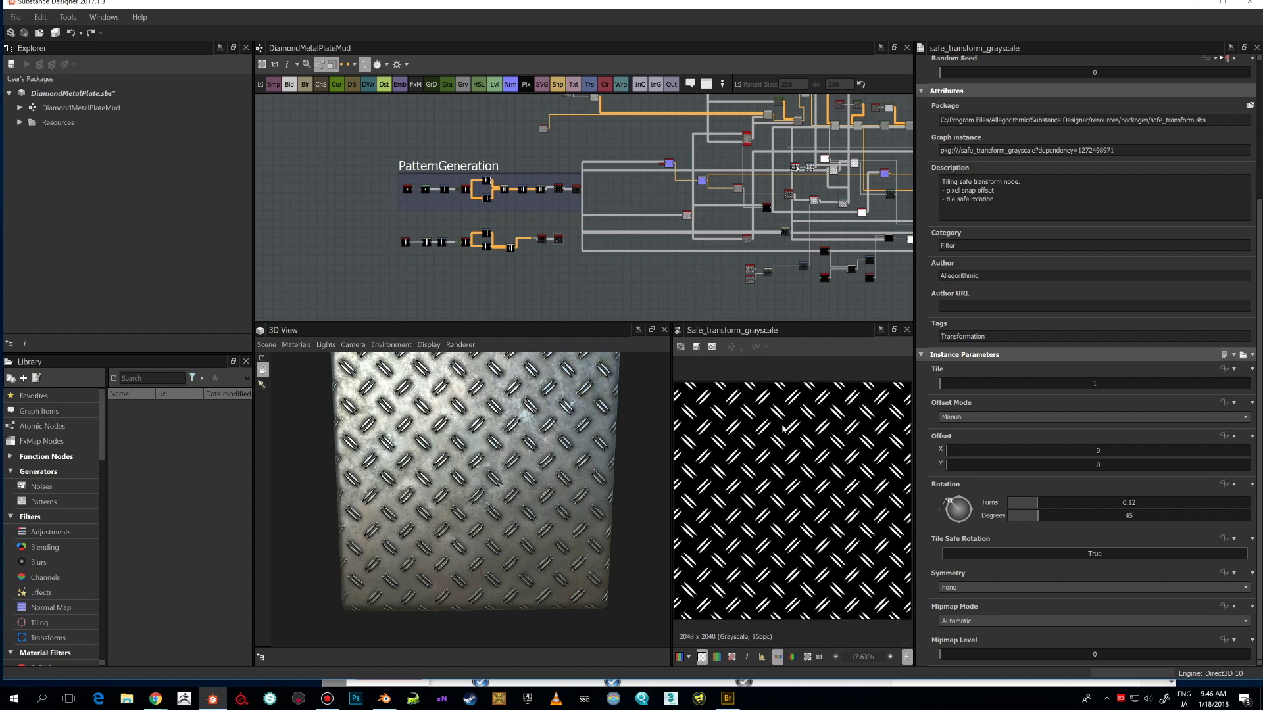
scroll(788, 434, "up", 3)
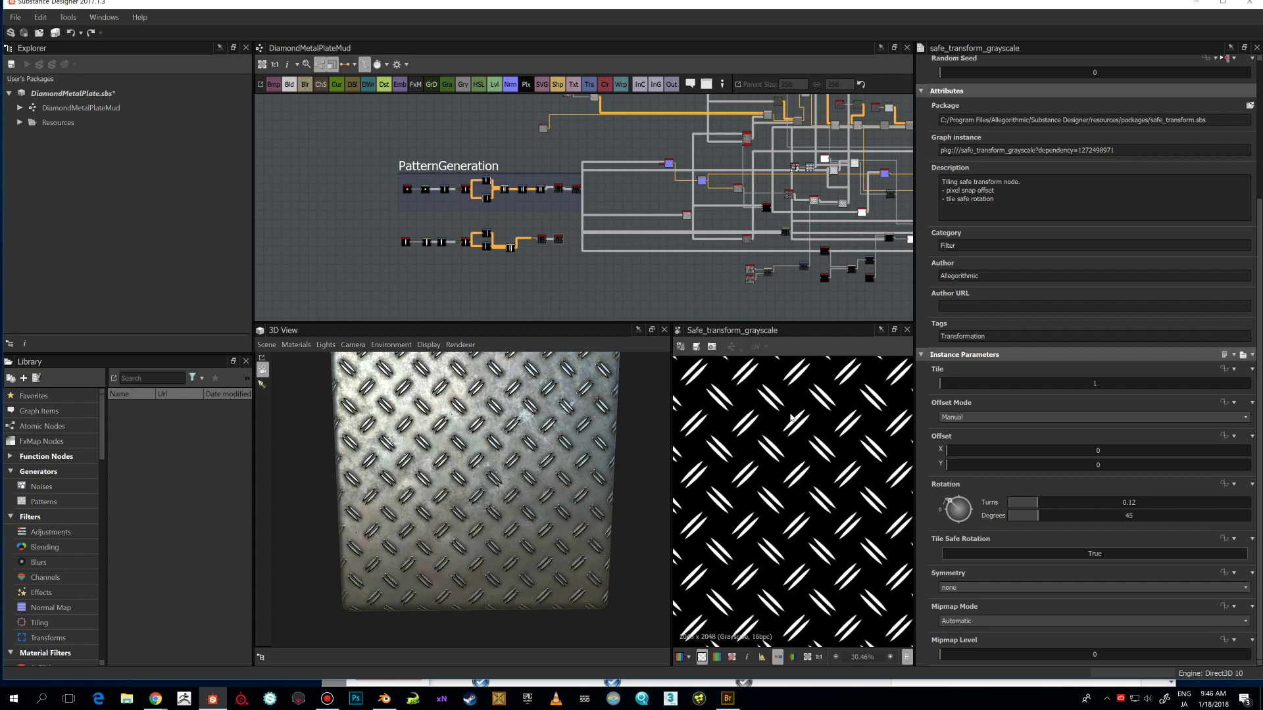
- Box-select the lower node chain in the PatternGeneration frame
middle_click_drag(580, 285, 621, 284)
scroll(498, 241, "up", 2)
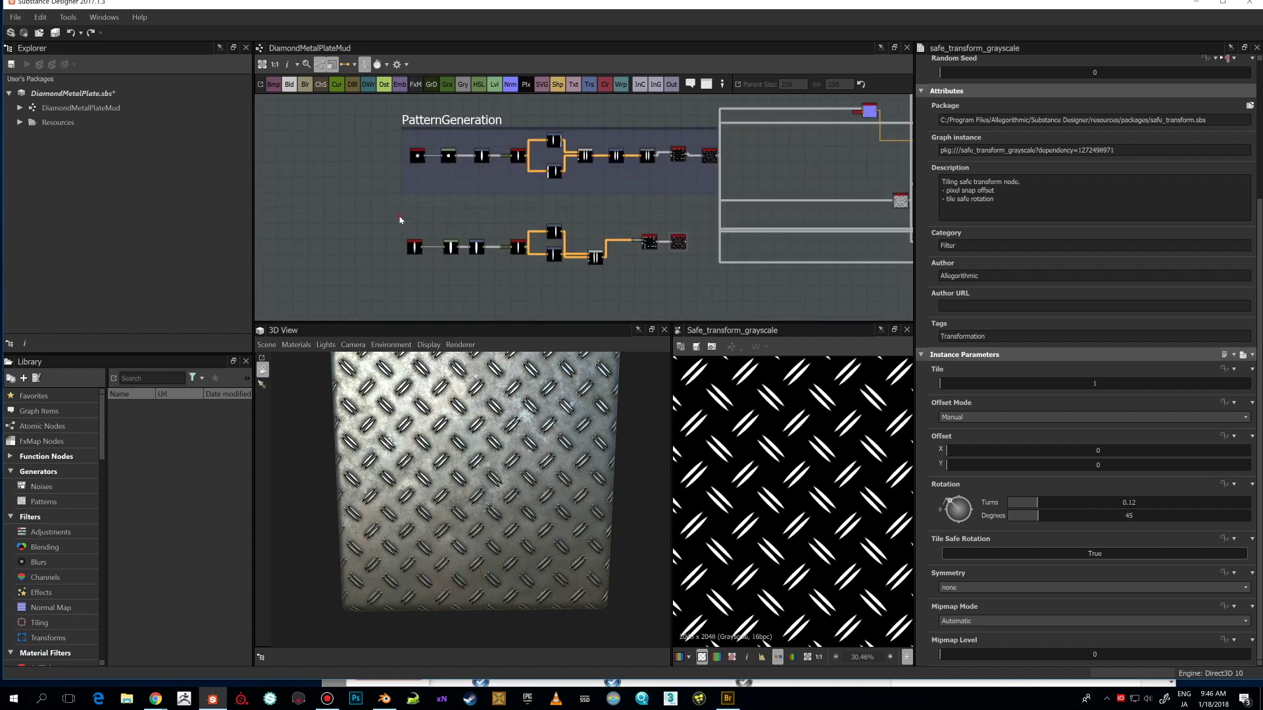
left_click_drag(402, 218, 675, 283)
- Delete the selected lower chain and inspect the existing Shape node's settings
key("Delete")
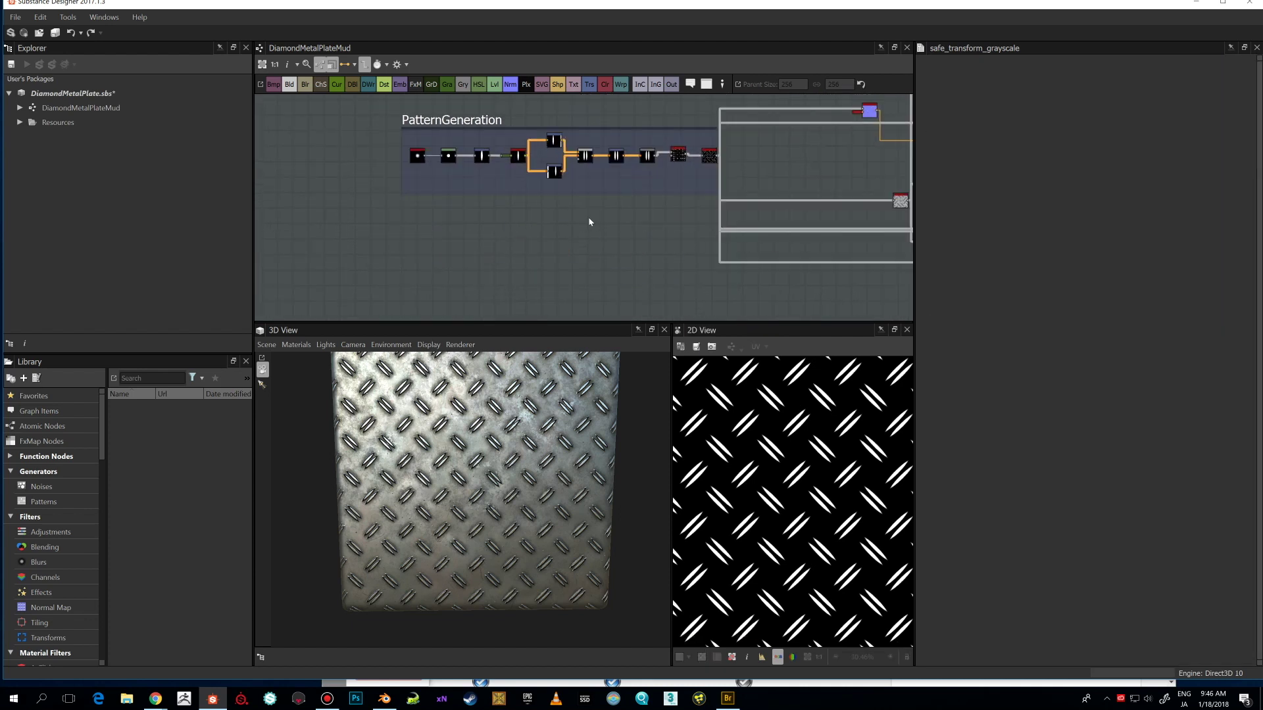
scroll(431, 181, "up", 3)
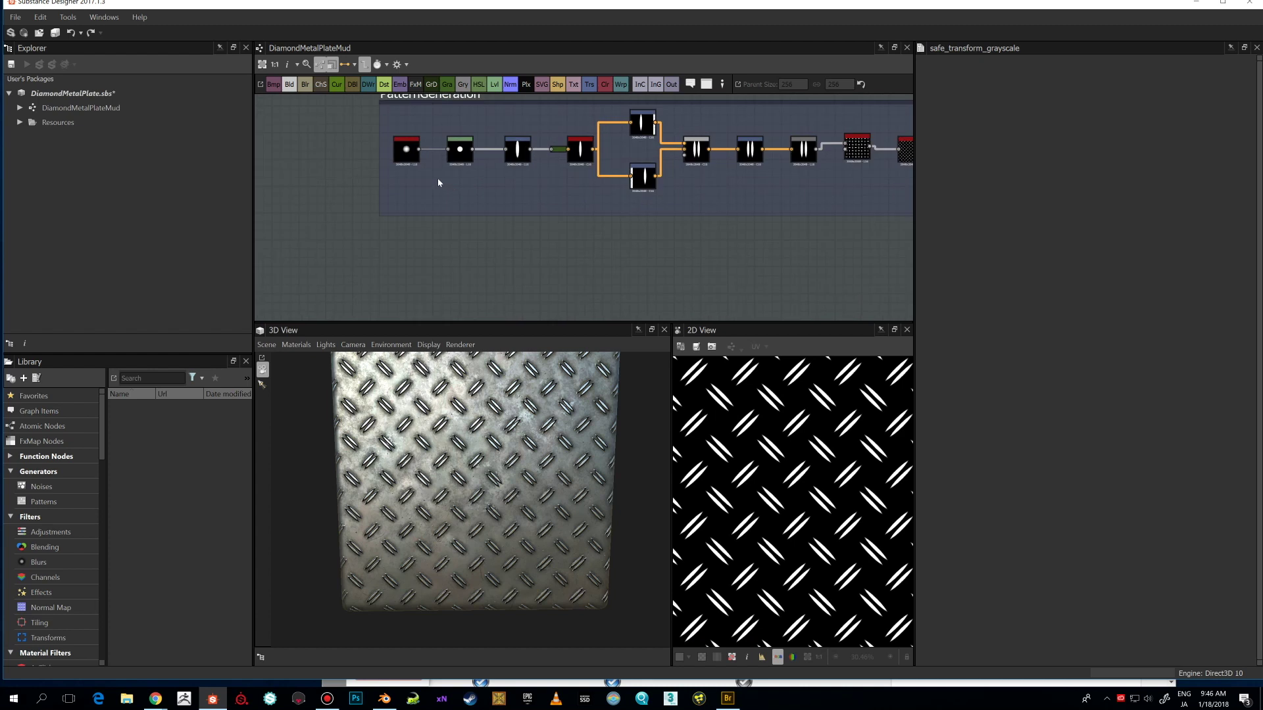
double_click(409, 154)
scroll(802, 433, "down", 2)
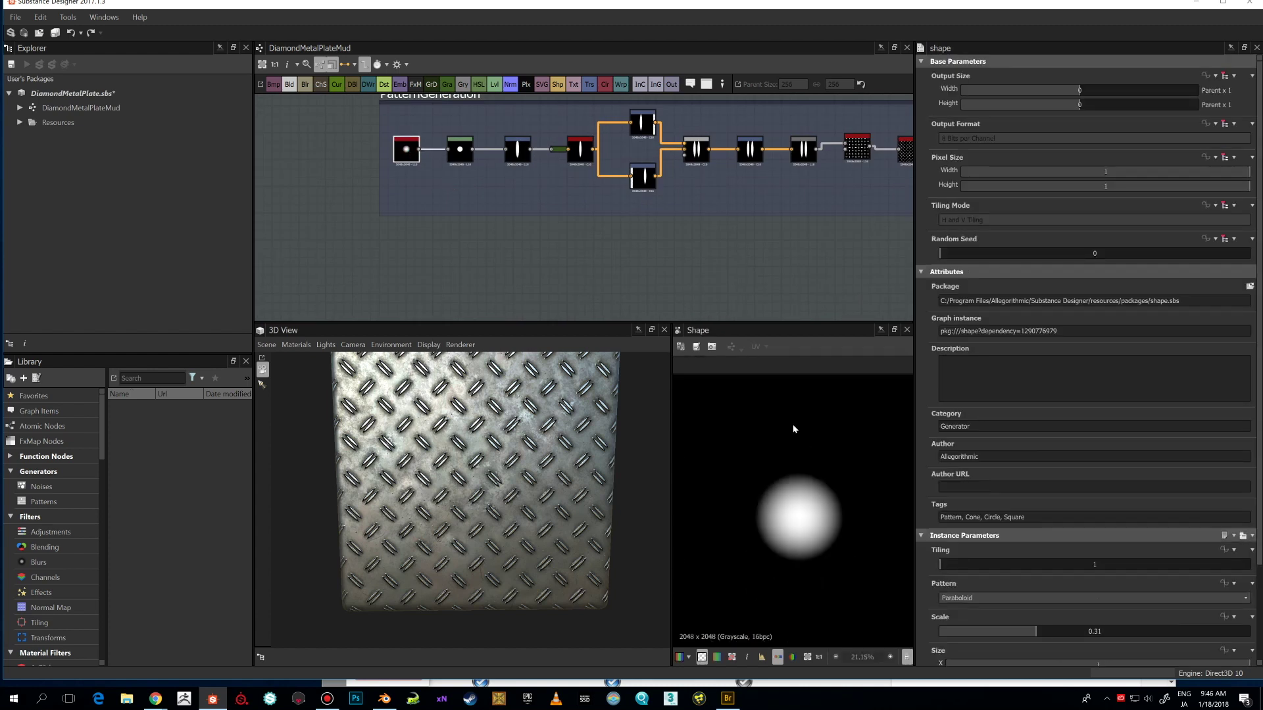
scroll(683, 278, "down", 1)
scroll(572, 259, "down", 1)
- Add a new Shape node set to the Paraboloid pattern at scale 0.4
key("space")
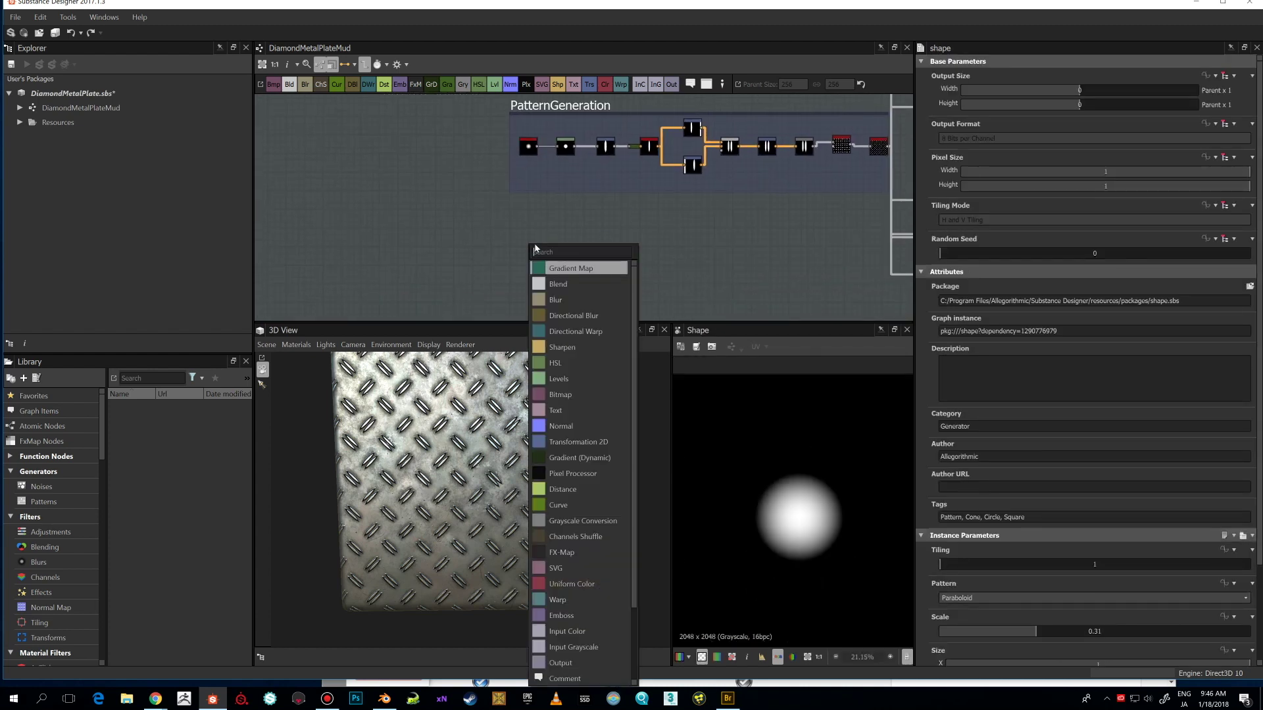
type("shape")
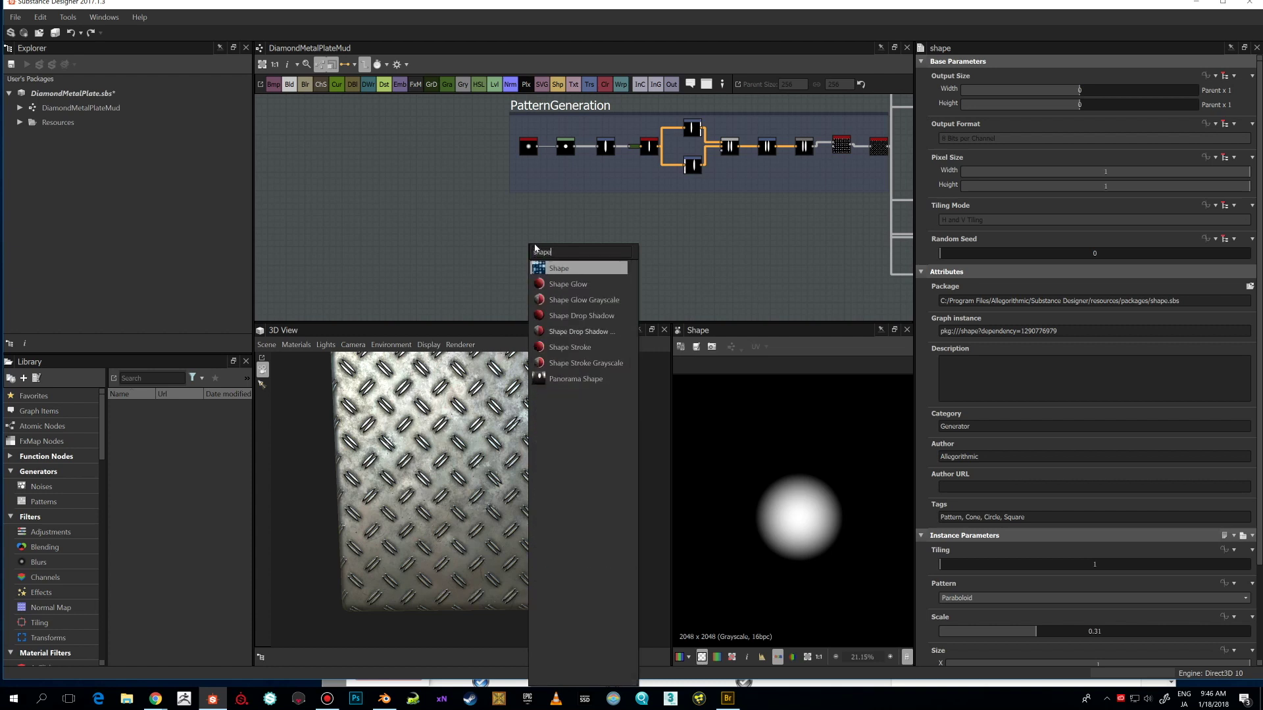
left_click(559, 268)
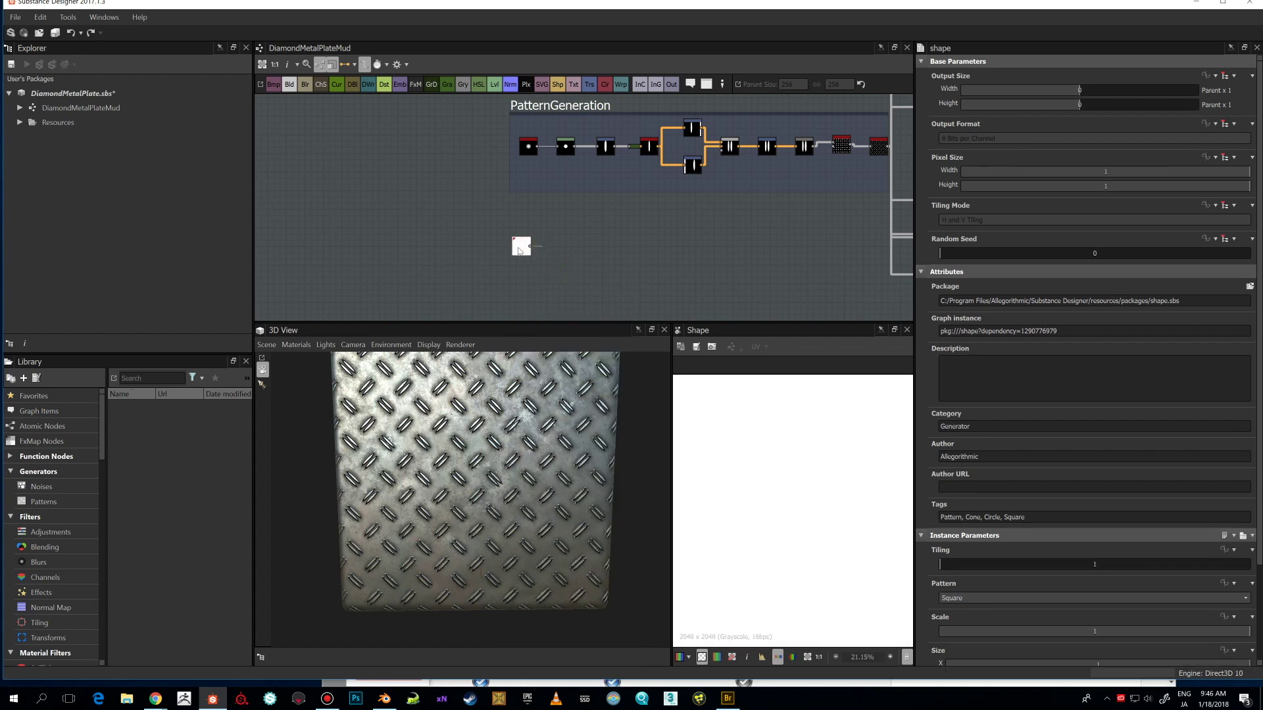
left_click(982, 599)
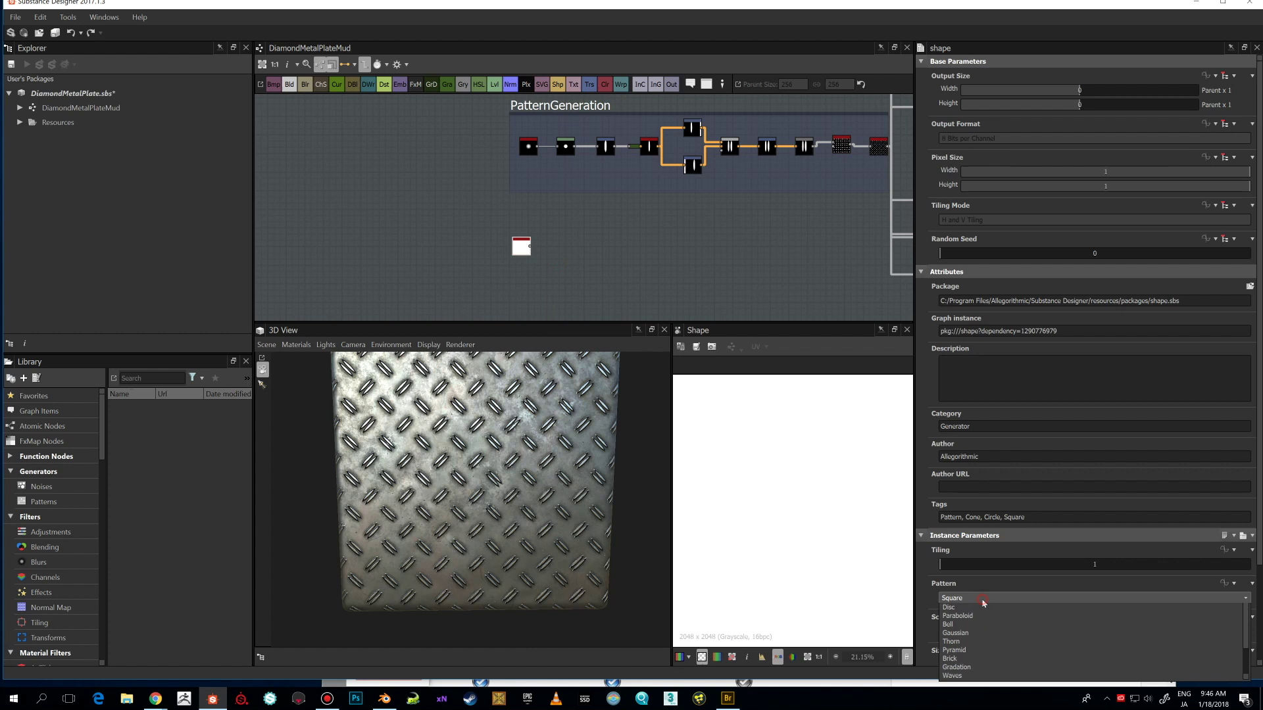
left_click(986, 626)
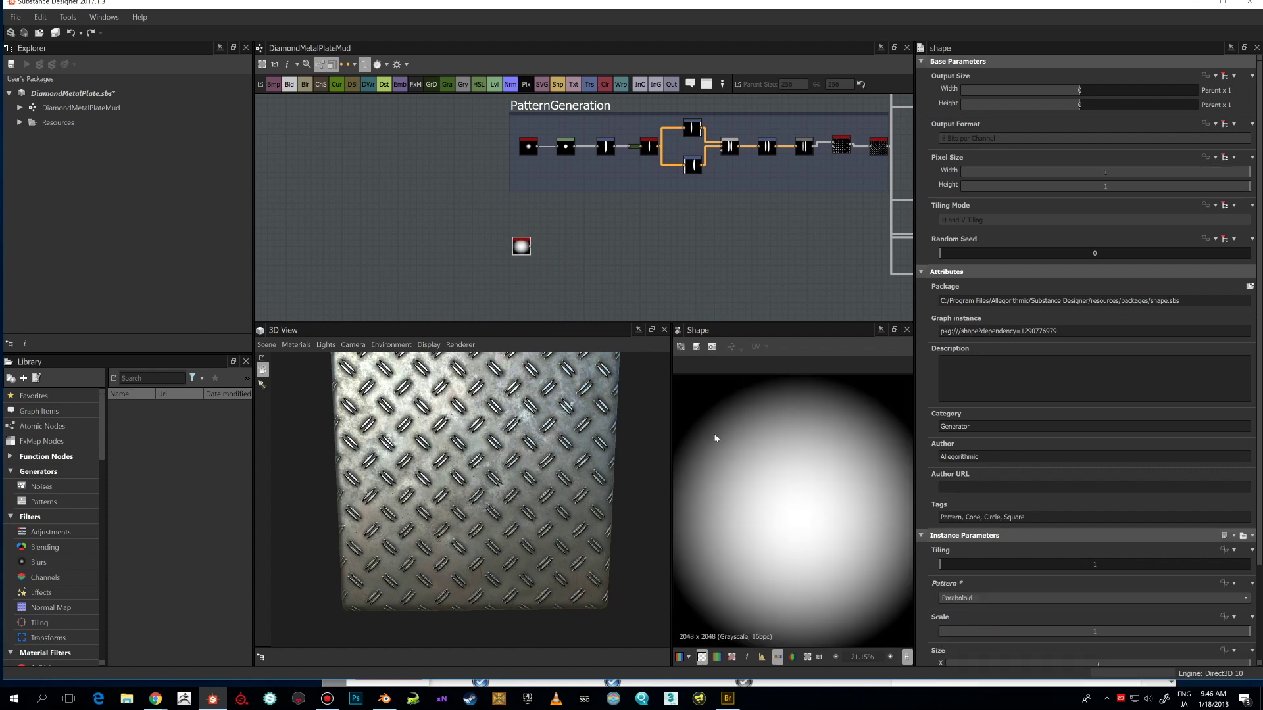
scroll(998, 569, "down", 3)
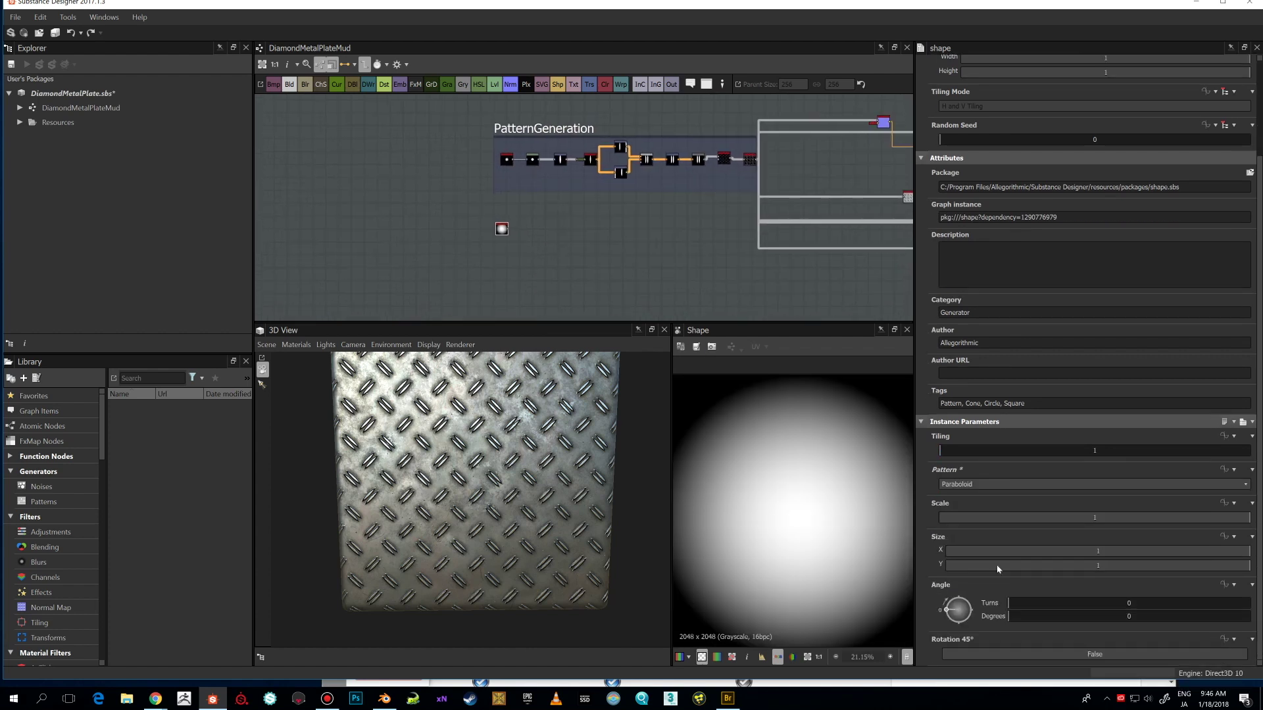
left_click_drag(1072, 521, 1064, 519)
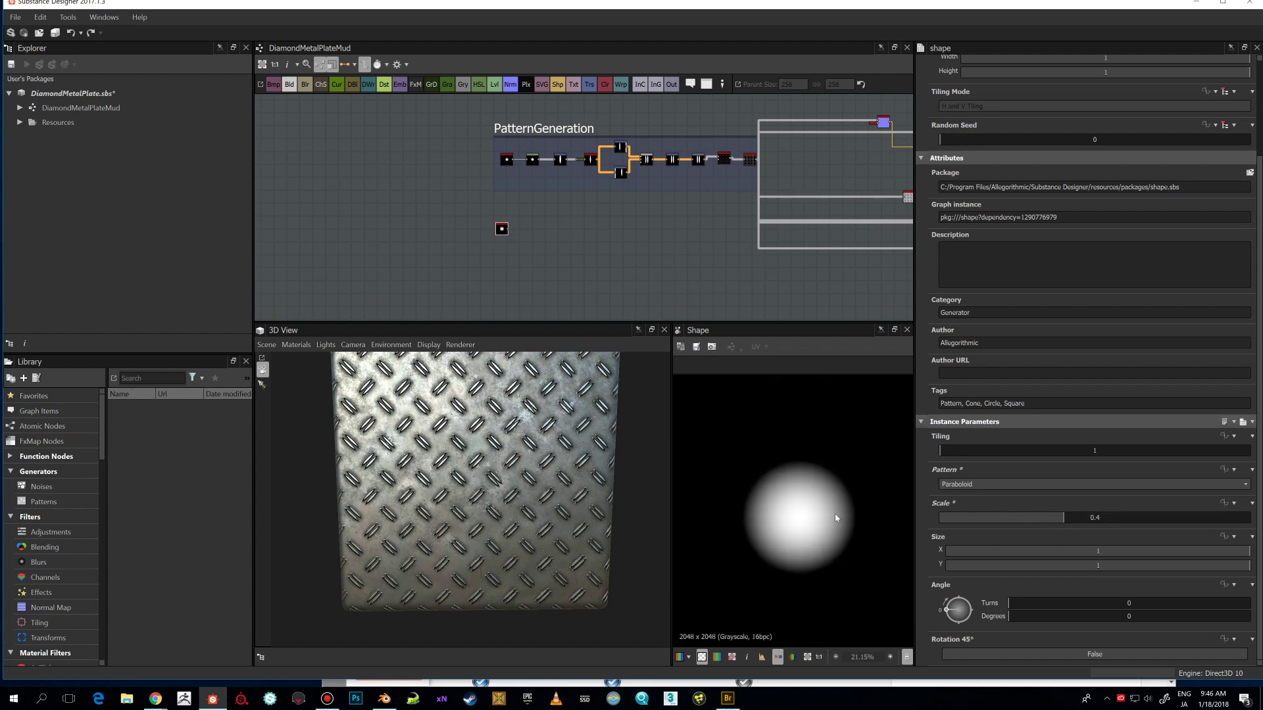
middle_click_drag(502, 229, 479, 226)
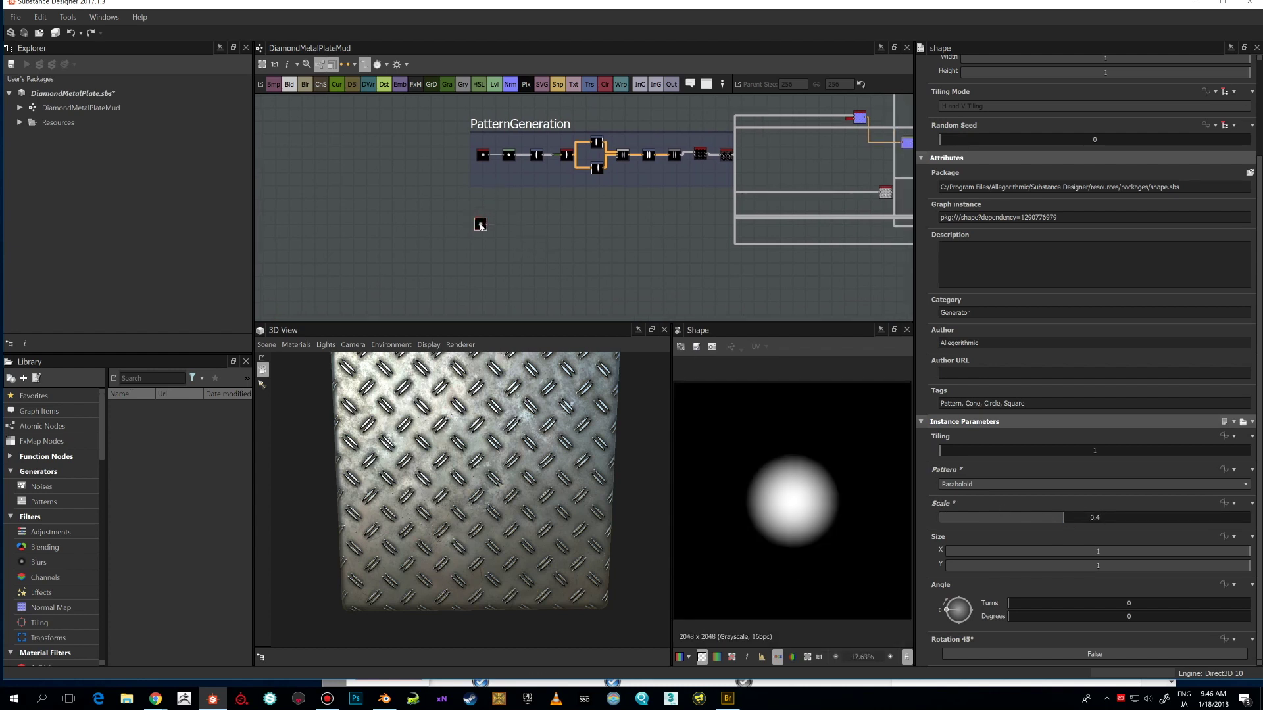
- Add a Levels node after the Paraboloid shape and lower its white point slightly
left_click_drag(480, 225, 483, 226)
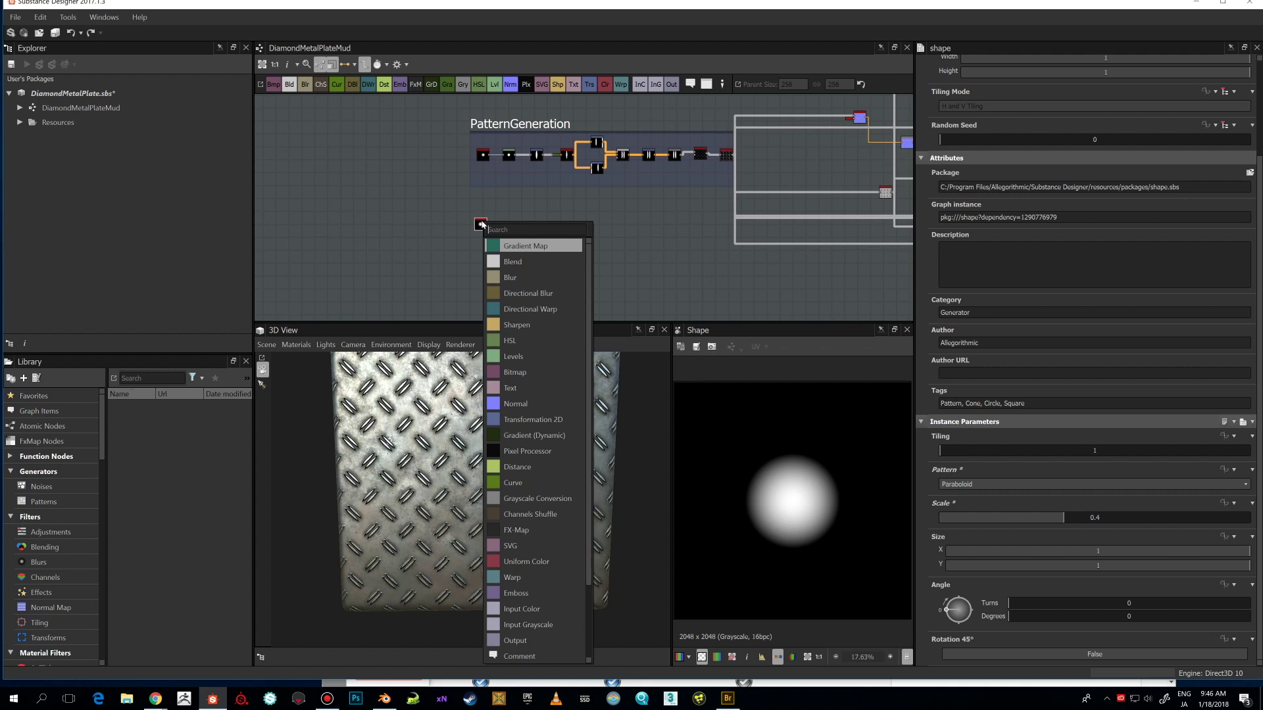
type("le")
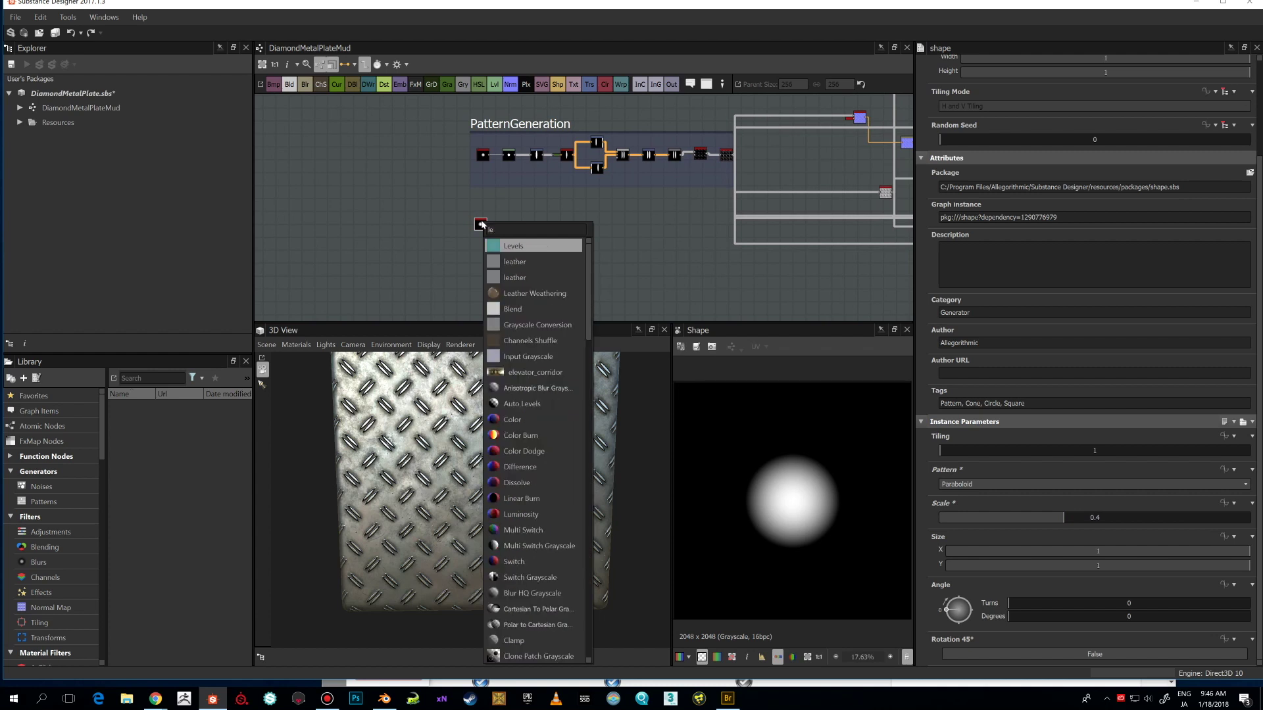
left_click(516, 247)
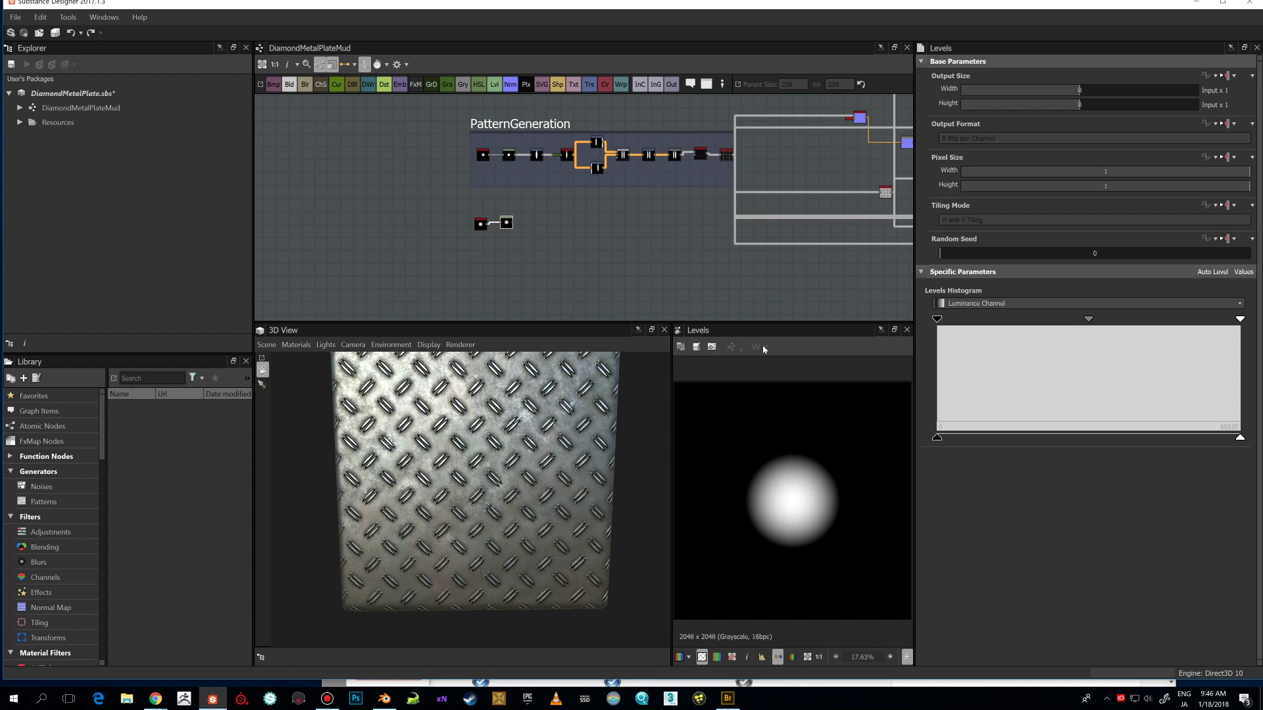
mouse_move(938, 320)
left_mouse_down()
mouse_move(975, 319)
mouse_move(939, 319)
left_mouse_up()
left_click_drag(1240, 319, 1233, 319)
left_click_drag(1152, 321, 1221, 322)
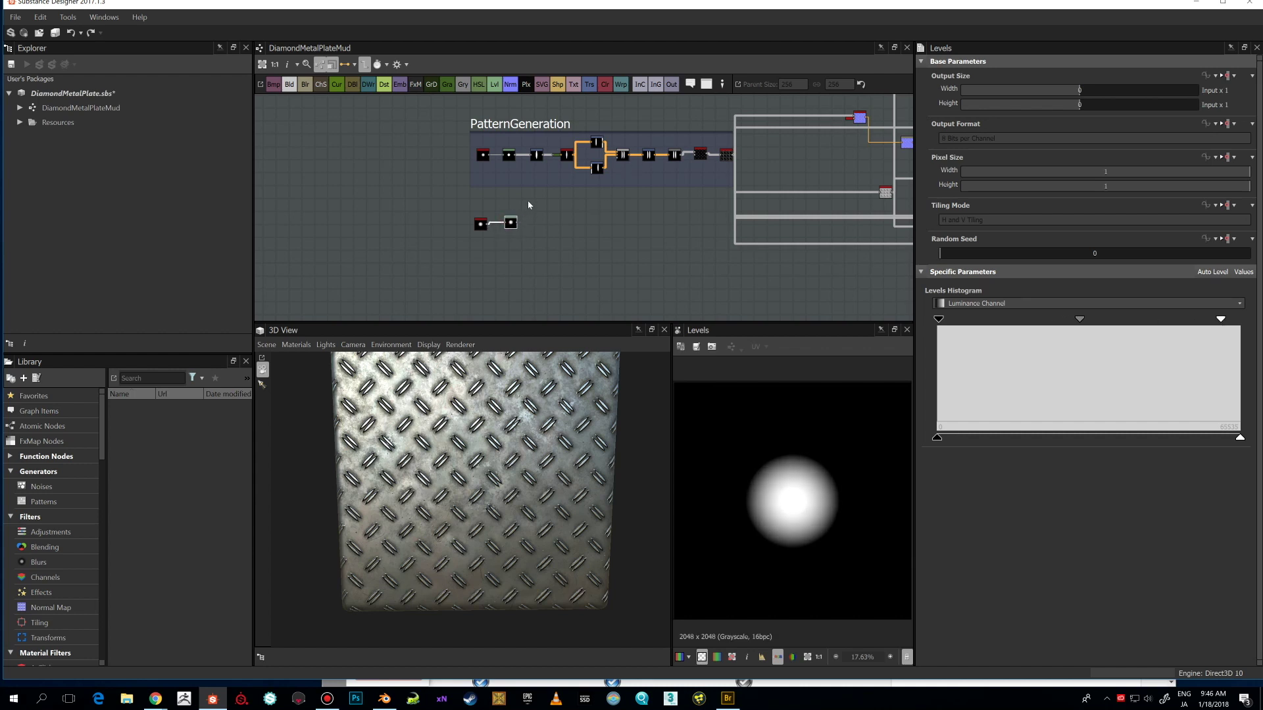
- Inspect the pattern chain's Transformation 2D node, then return to the new Levels node
left_click(537, 158)
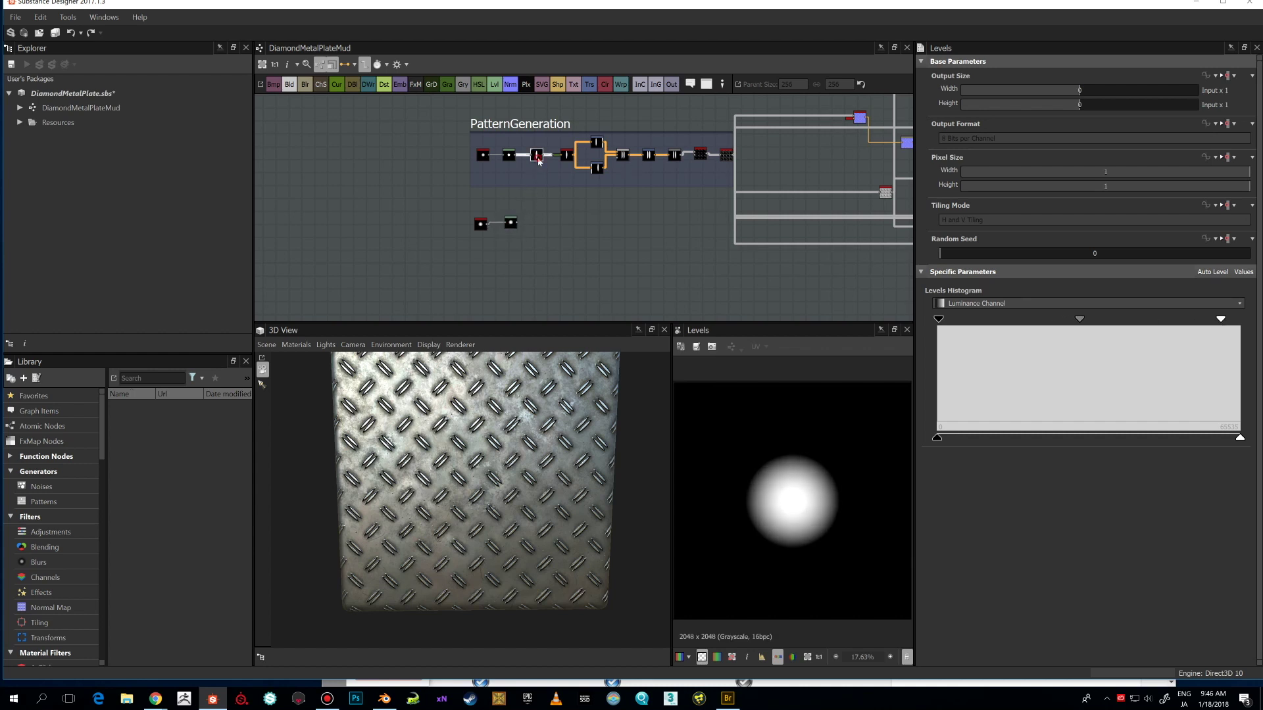
left_click(512, 224)
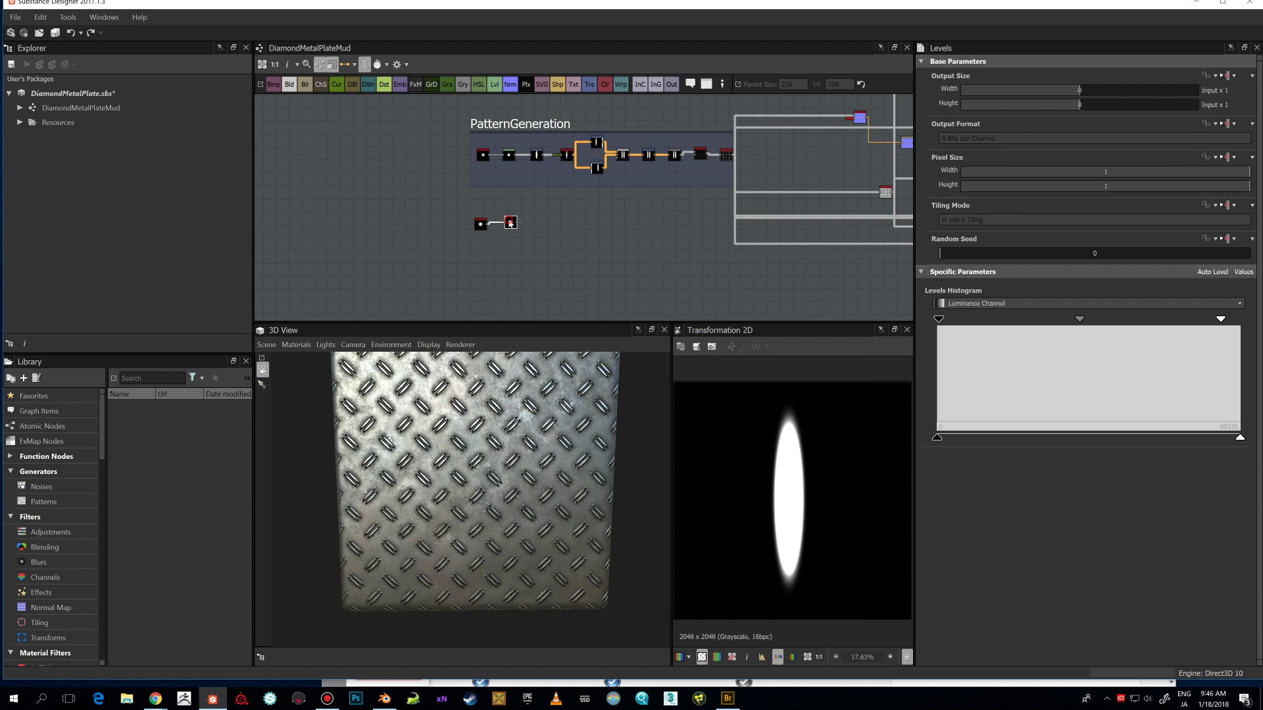
key("space")
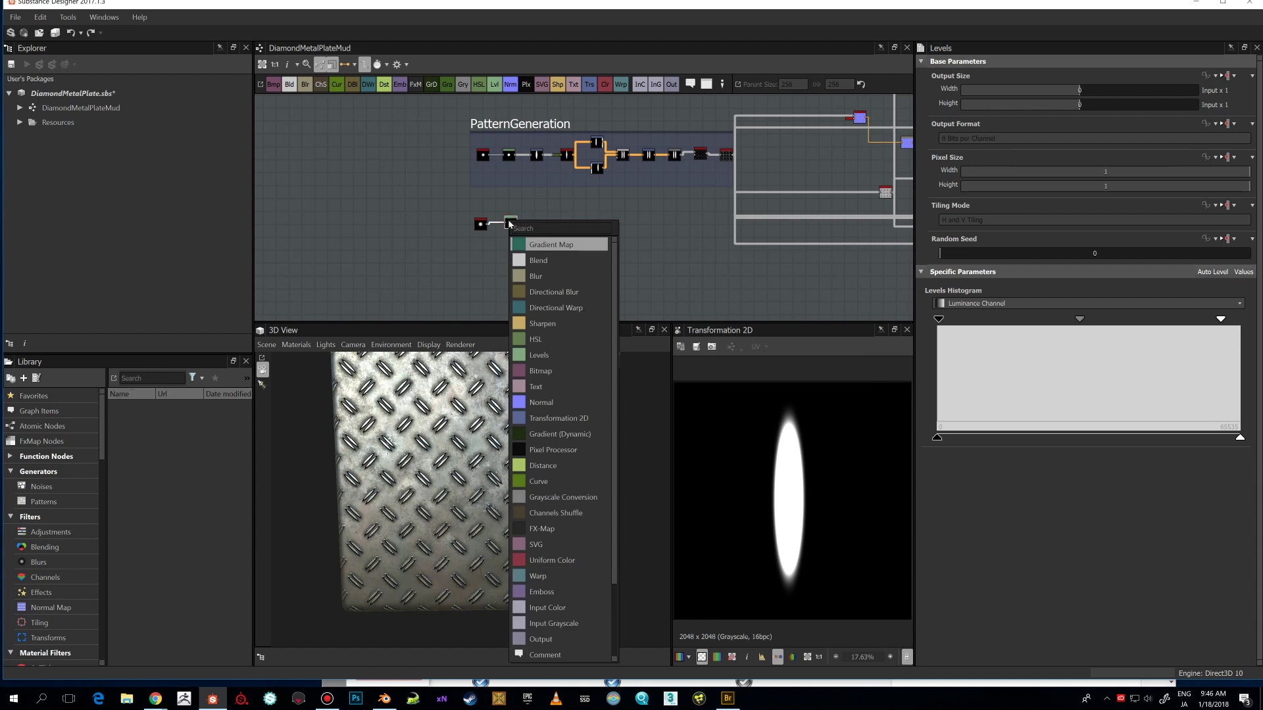
- Add a Transformation 2D after Levels with No Tiling, offsetting the blob to X 0.2814
type("t")
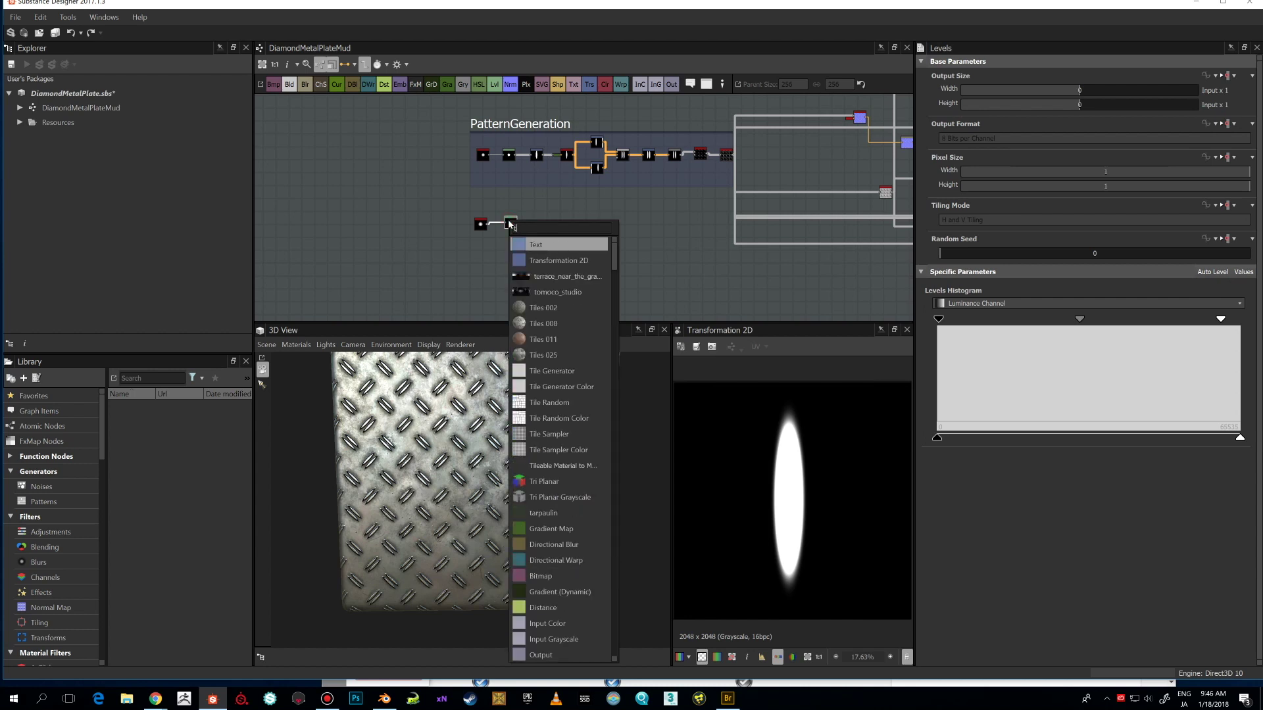
left_click(530, 260)
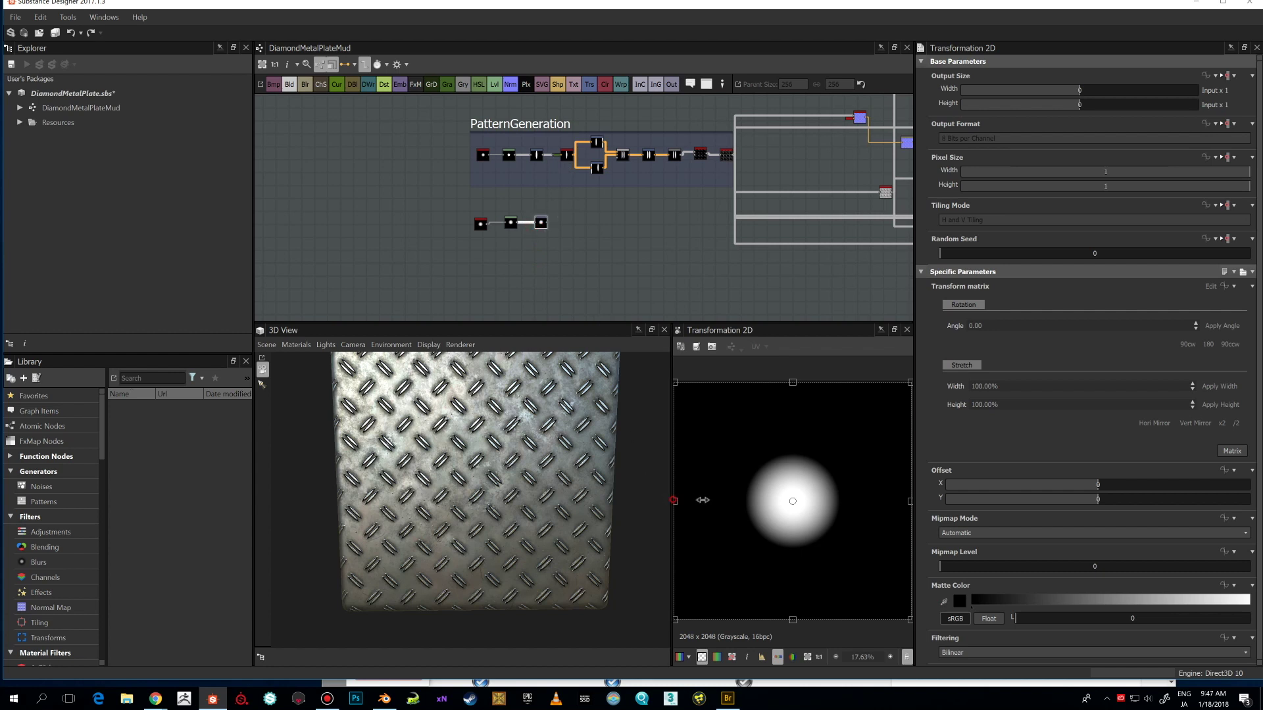
left_click_drag(678, 501, 815, 500)
scroll(814, 500, "down", 2)
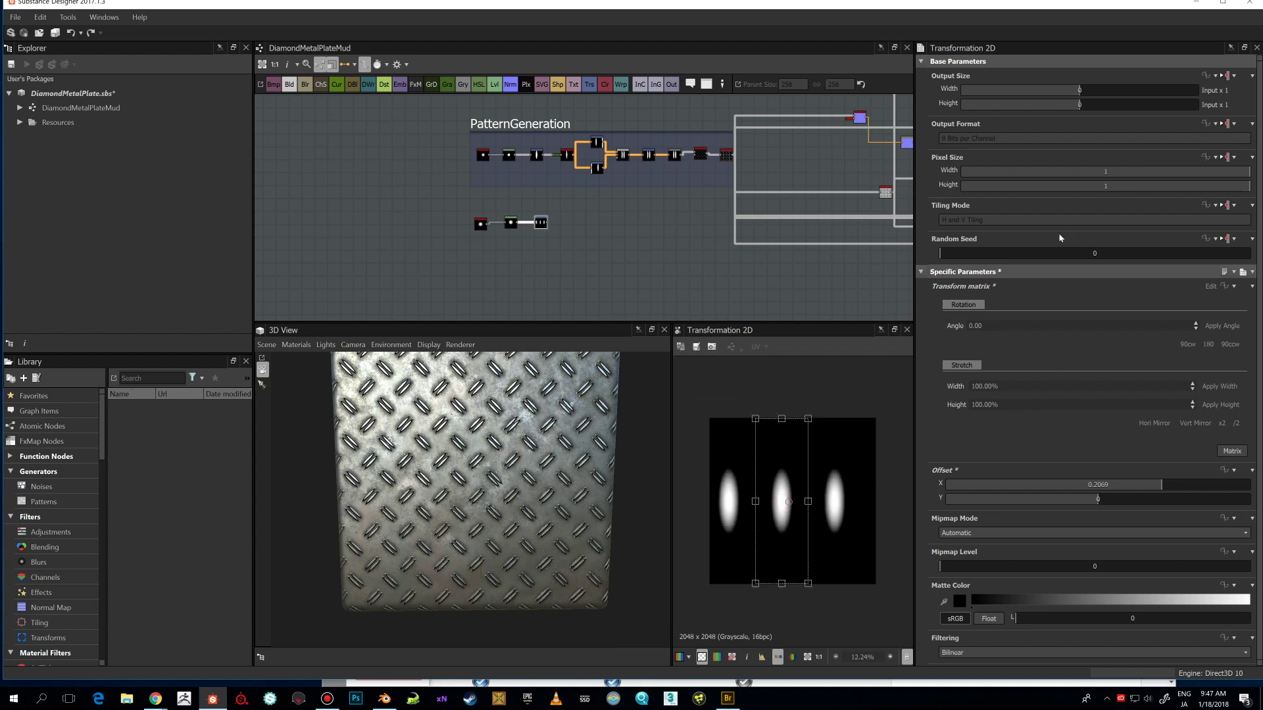
left_click(1234, 205)
left_click(1209, 251)
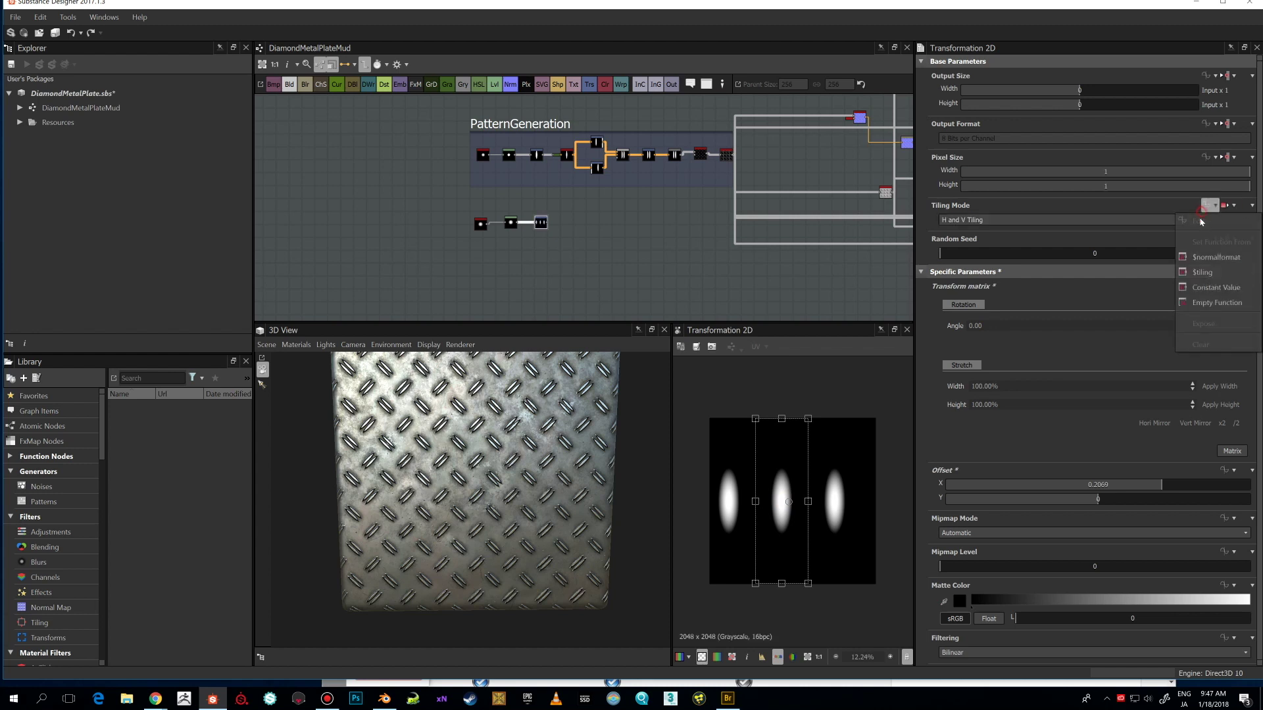
left_click(1164, 219)
left_click(960, 228)
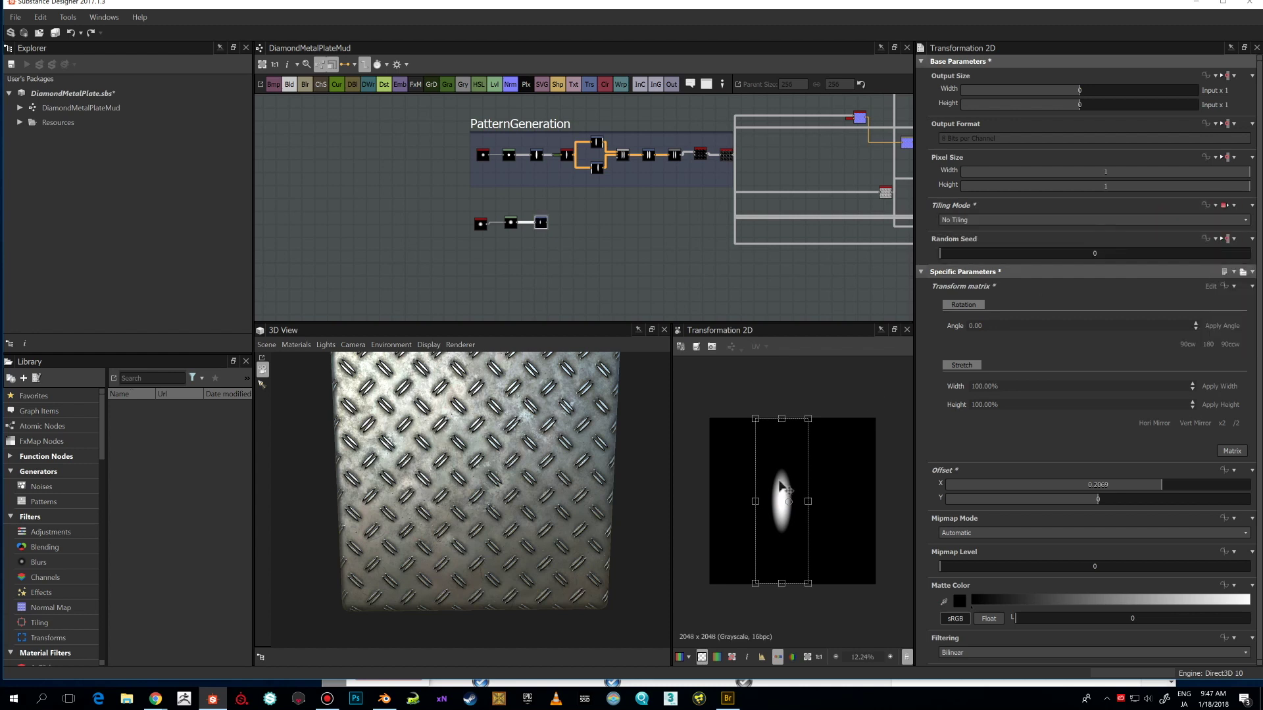
mouse_move(786, 488)
left_mouse_down()
mouse_move(804, 479)
mouse_move(810, 492)
mouse_move(789, 495)
mouse_move(784, 473)
left_mouse_up()
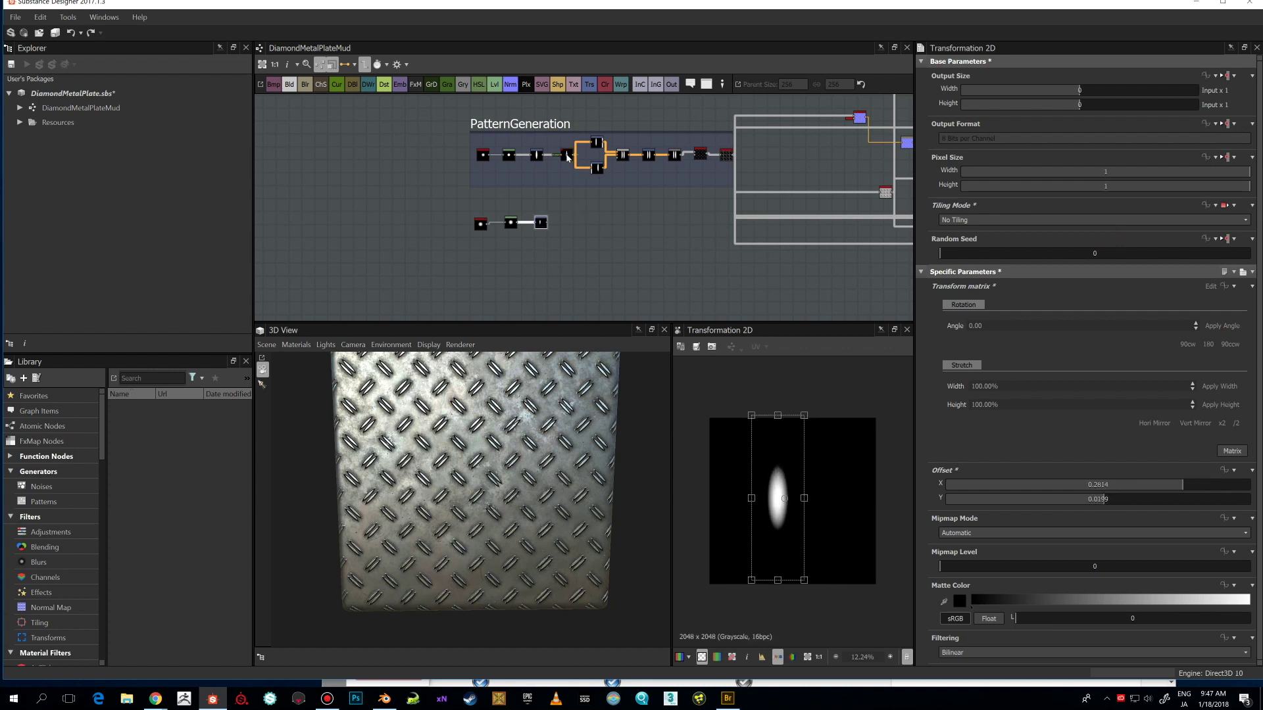
scroll(567, 156, "up", 4)
- Inspect the Gradient Map node, then bring the lower node chain into view
scroll(567, 157, "up", 4)
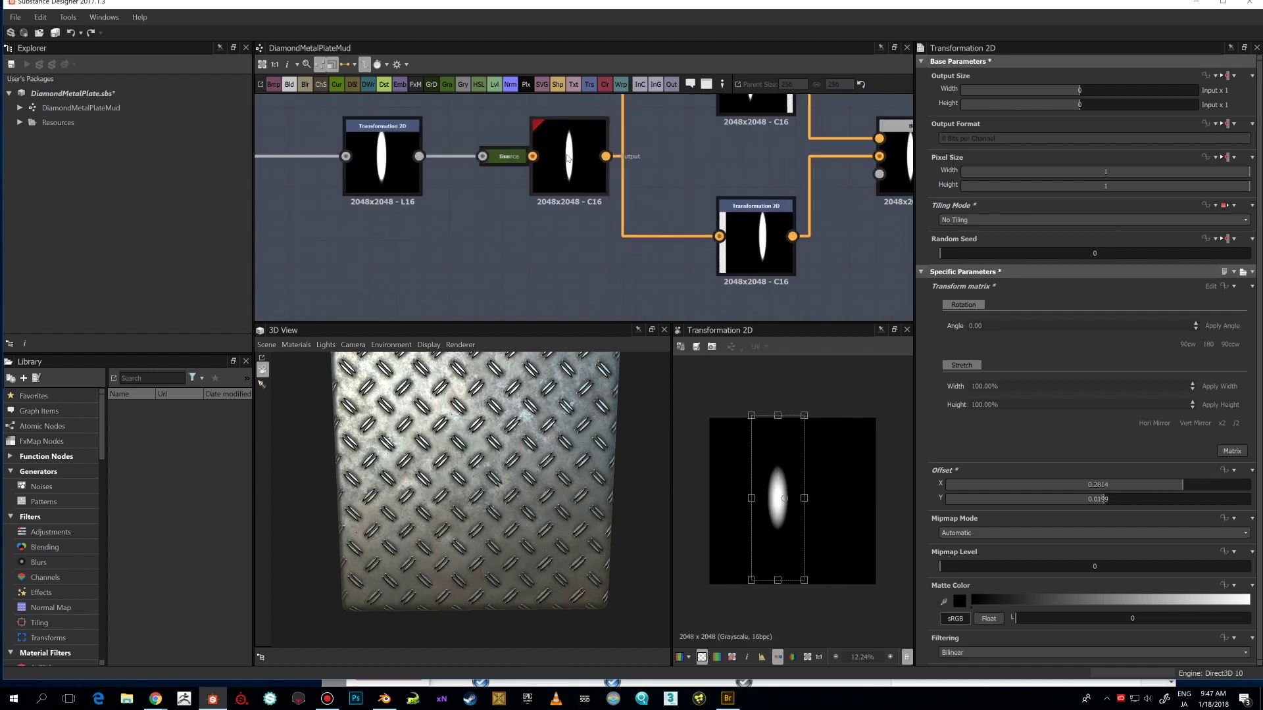
left_click(517, 161)
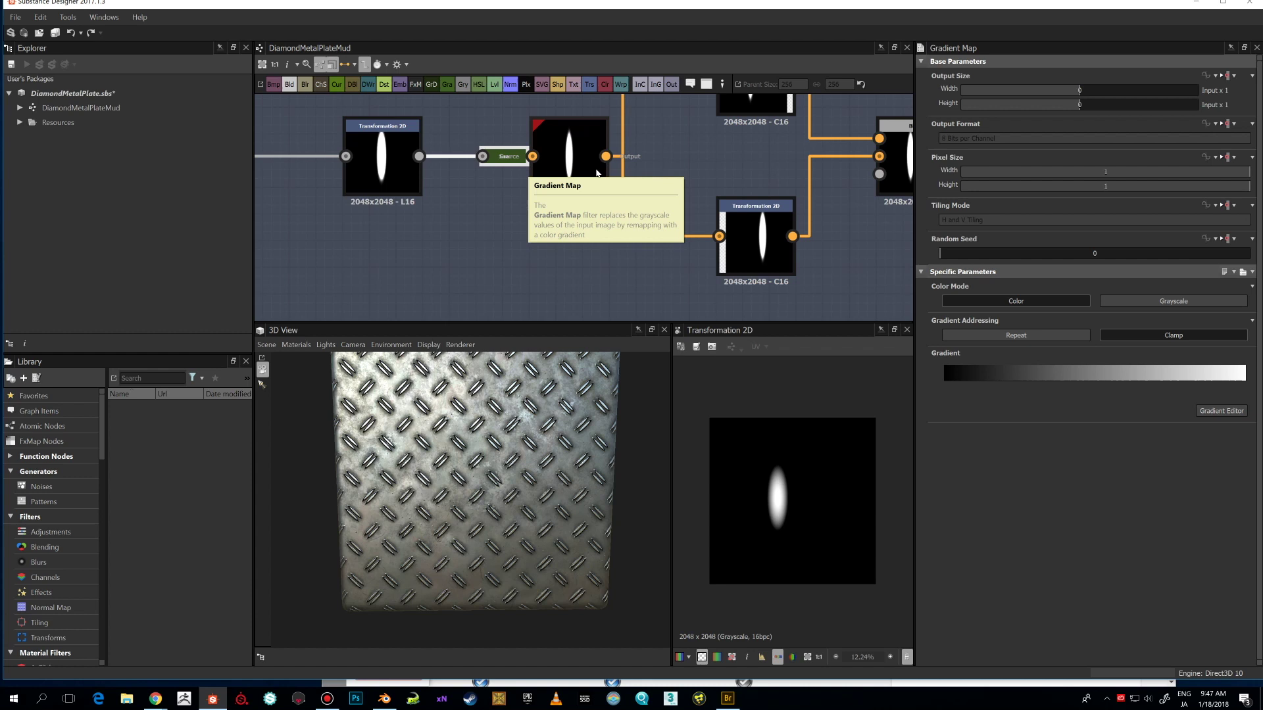
scroll(564, 190, "down", 5)
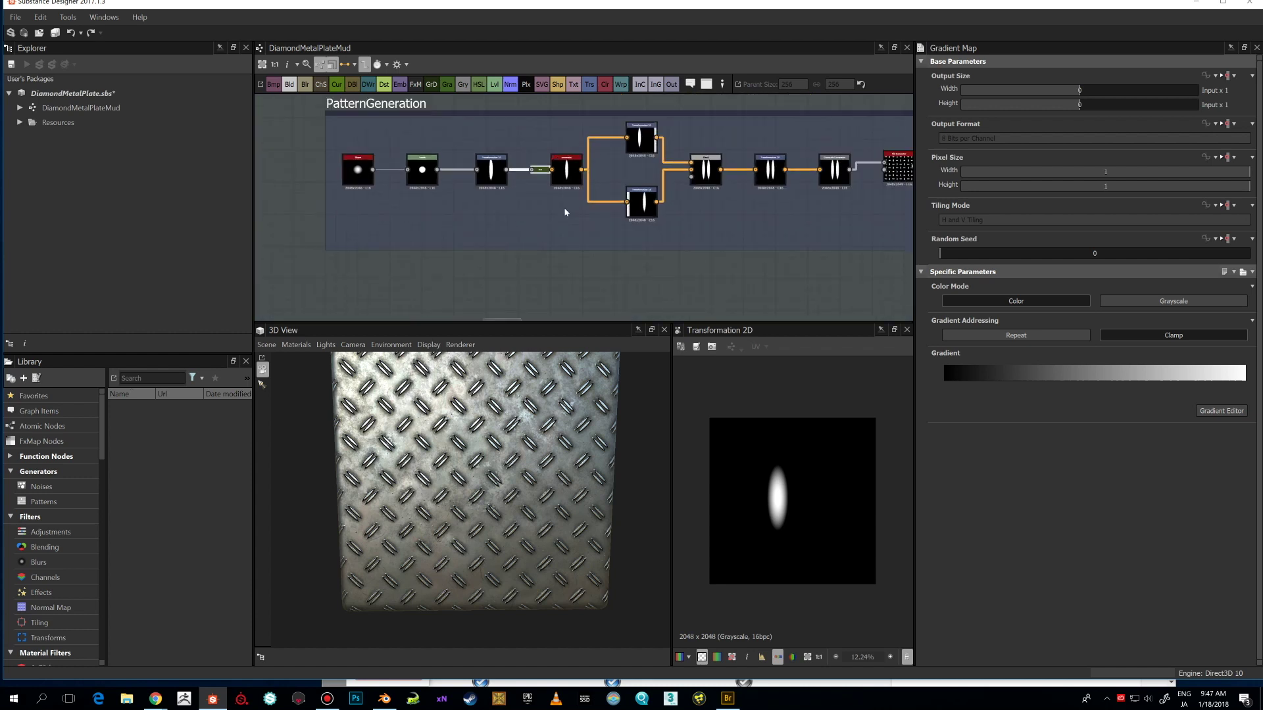
middle_click_drag(565, 212, 568, 157)
- Add a Symmetry node after the lower chain's Transformation 2D and position it
left_click(503, 281)
key("space")
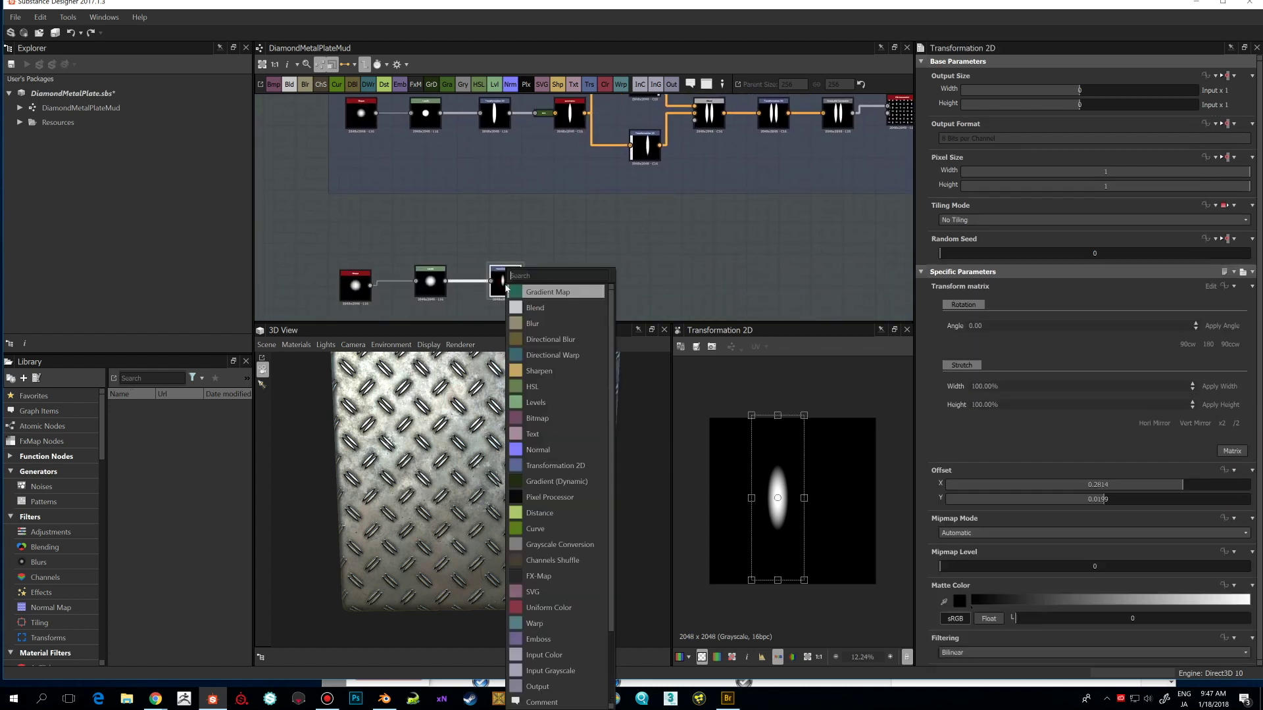
type("sy")
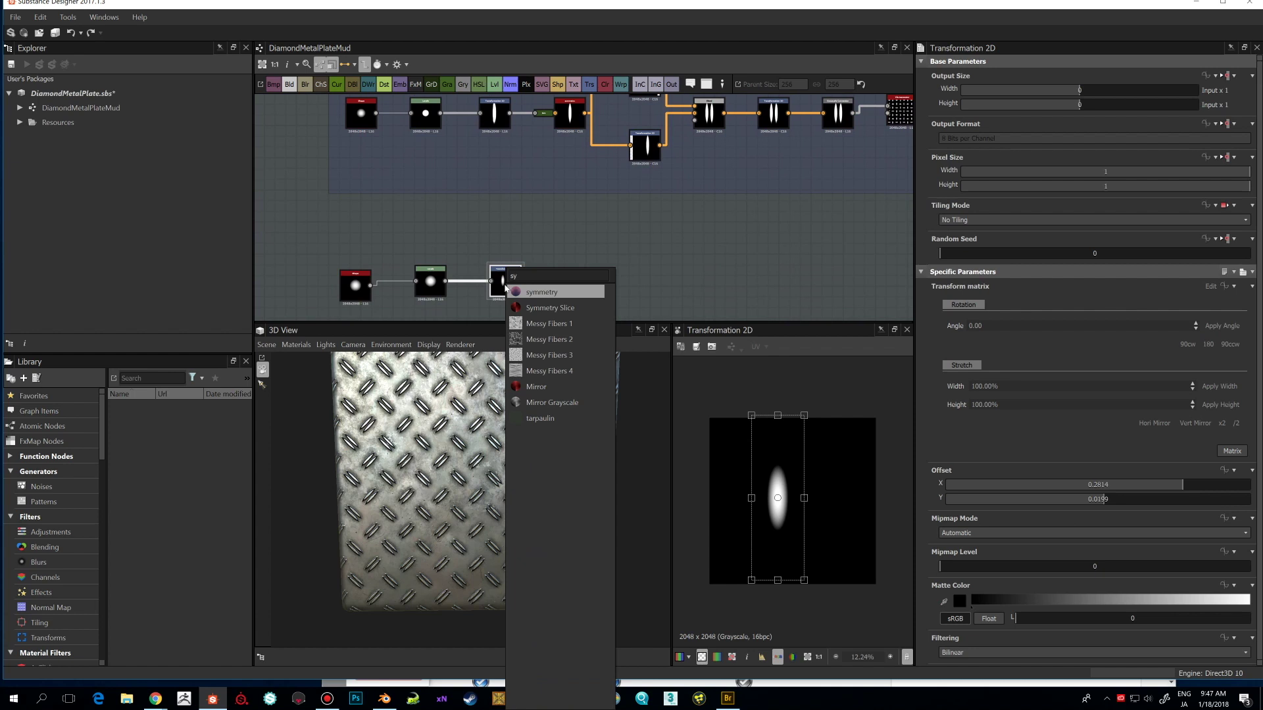
left_click(546, 293)
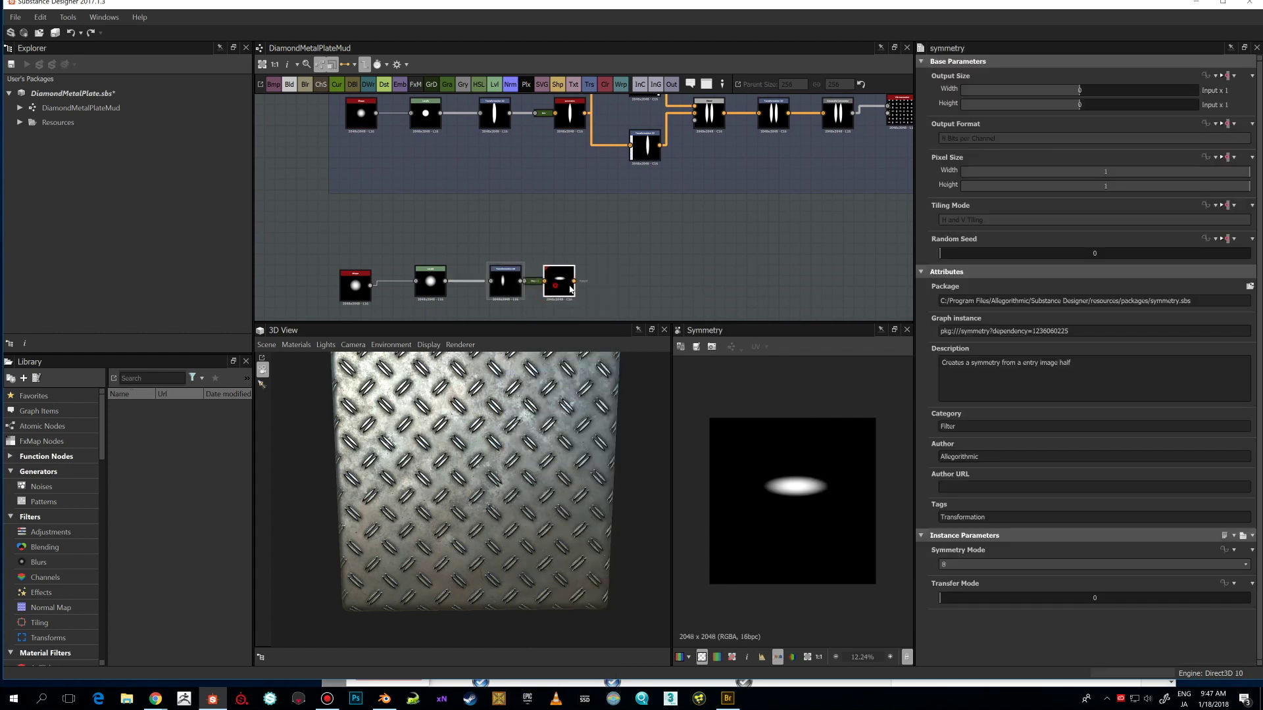
left_click_drag(571, 290, 587, 290)
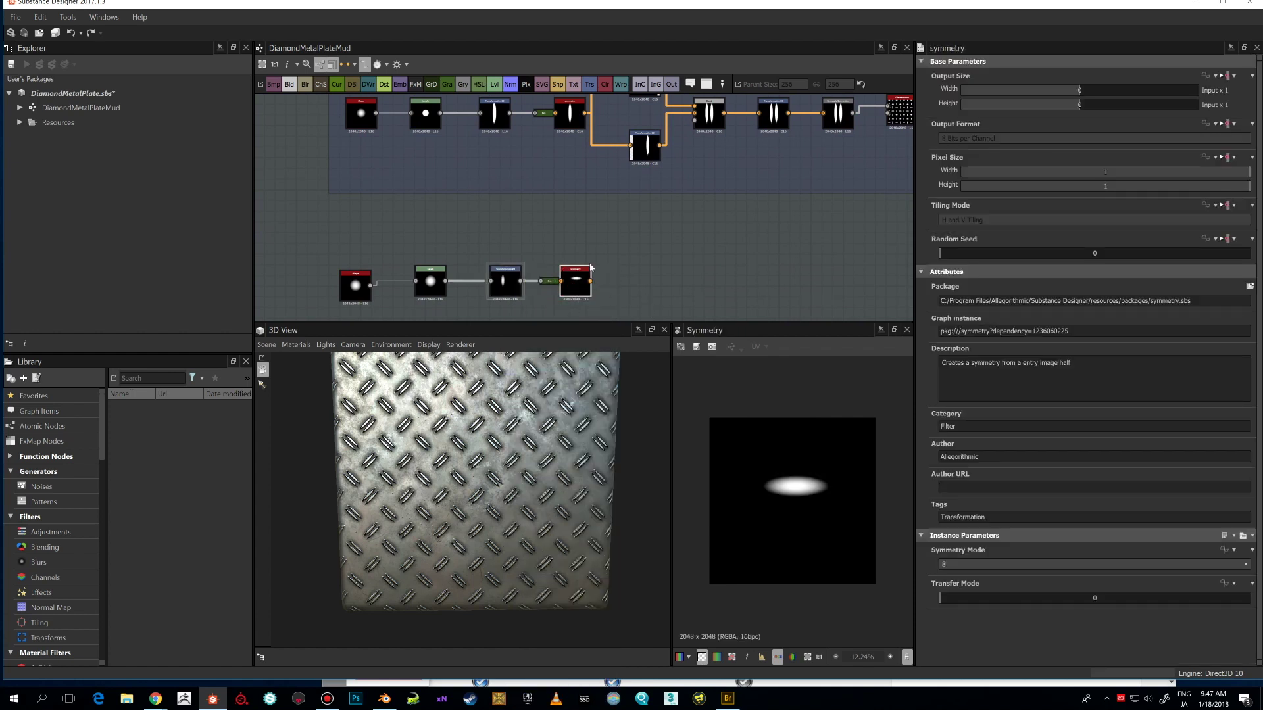
scroll(592, 283, "up", 3)
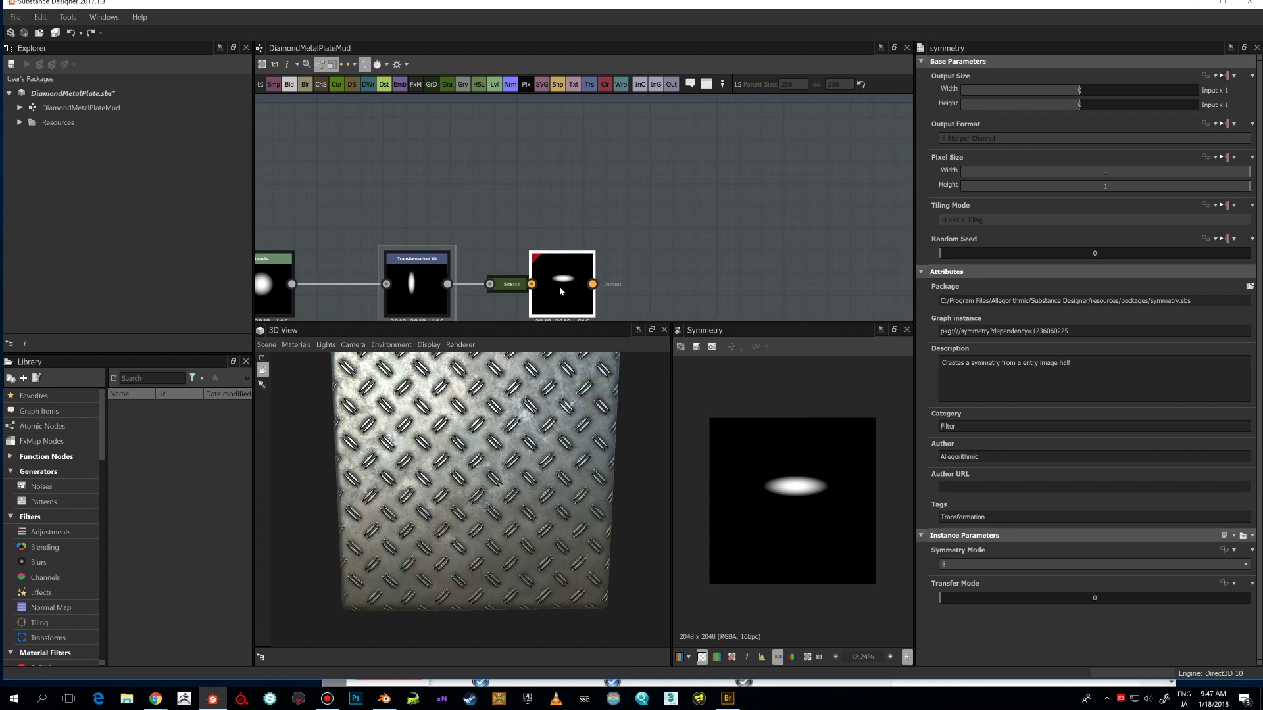
scroll(569, 285, "down", 5)
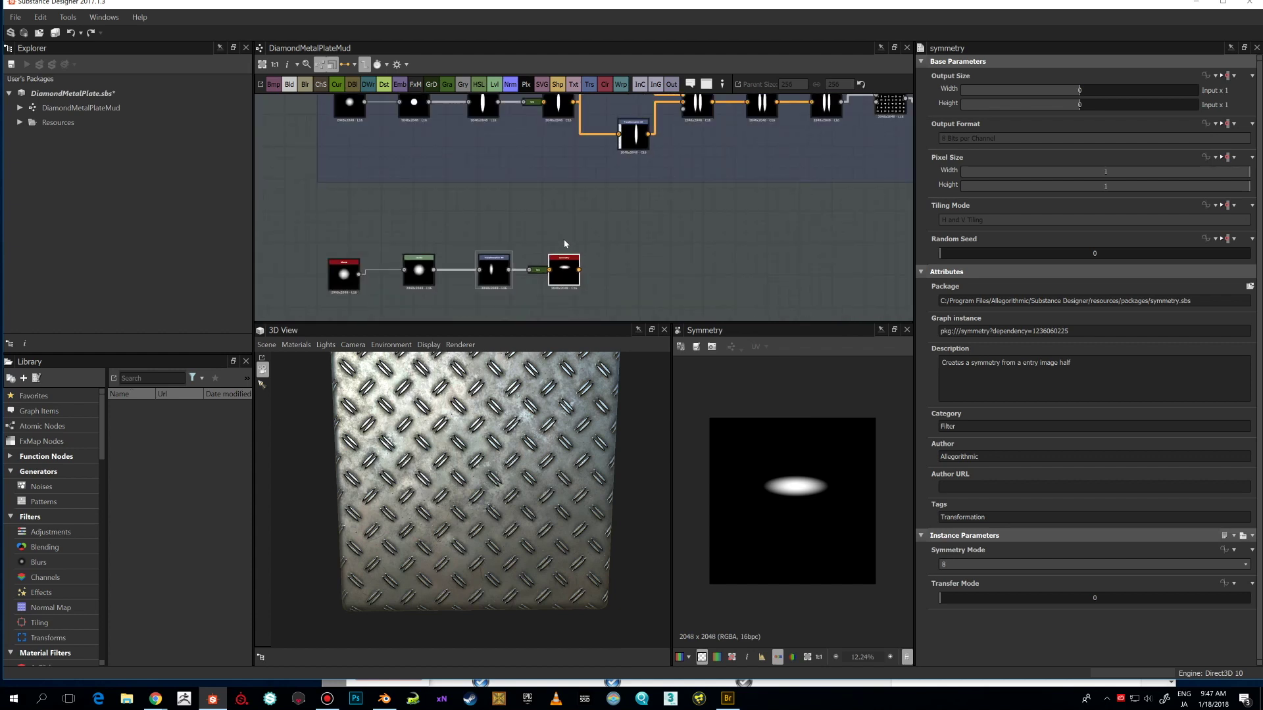
left_click_drag(576, 267, 572, 268)
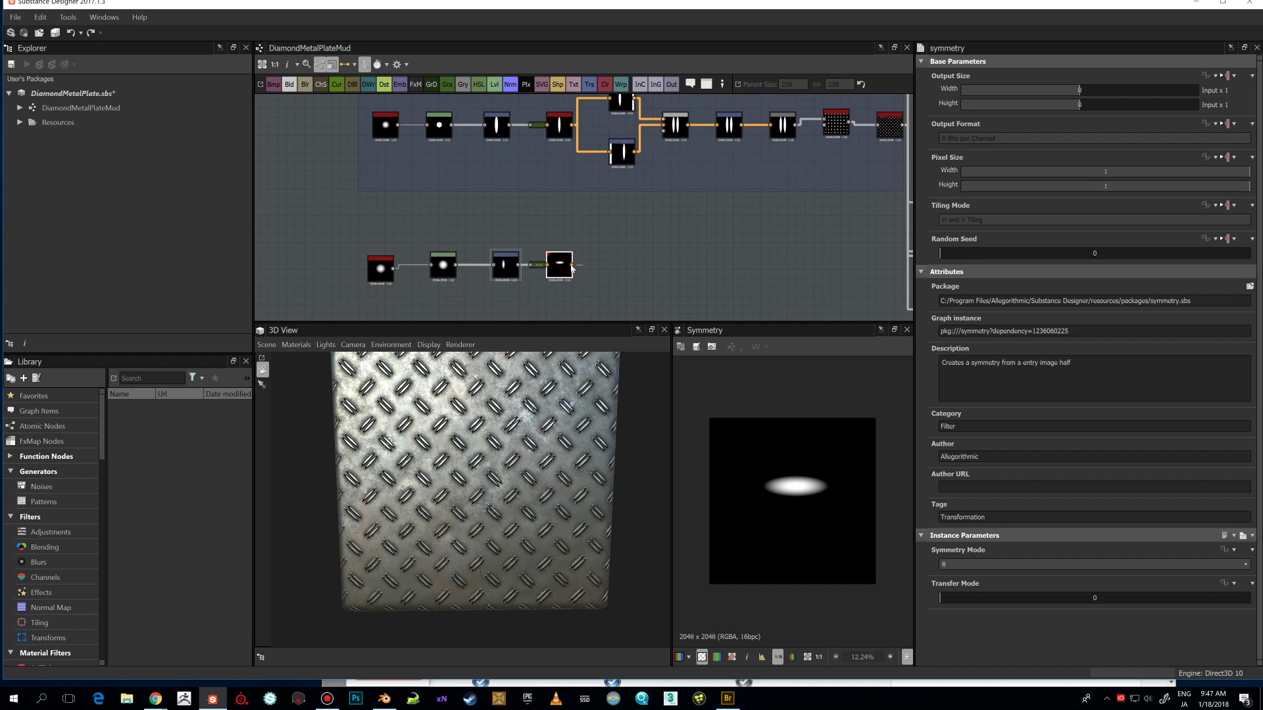
- Search 'sy' again after the Symmetry node, then dismiss the results without adding anything
key("space")
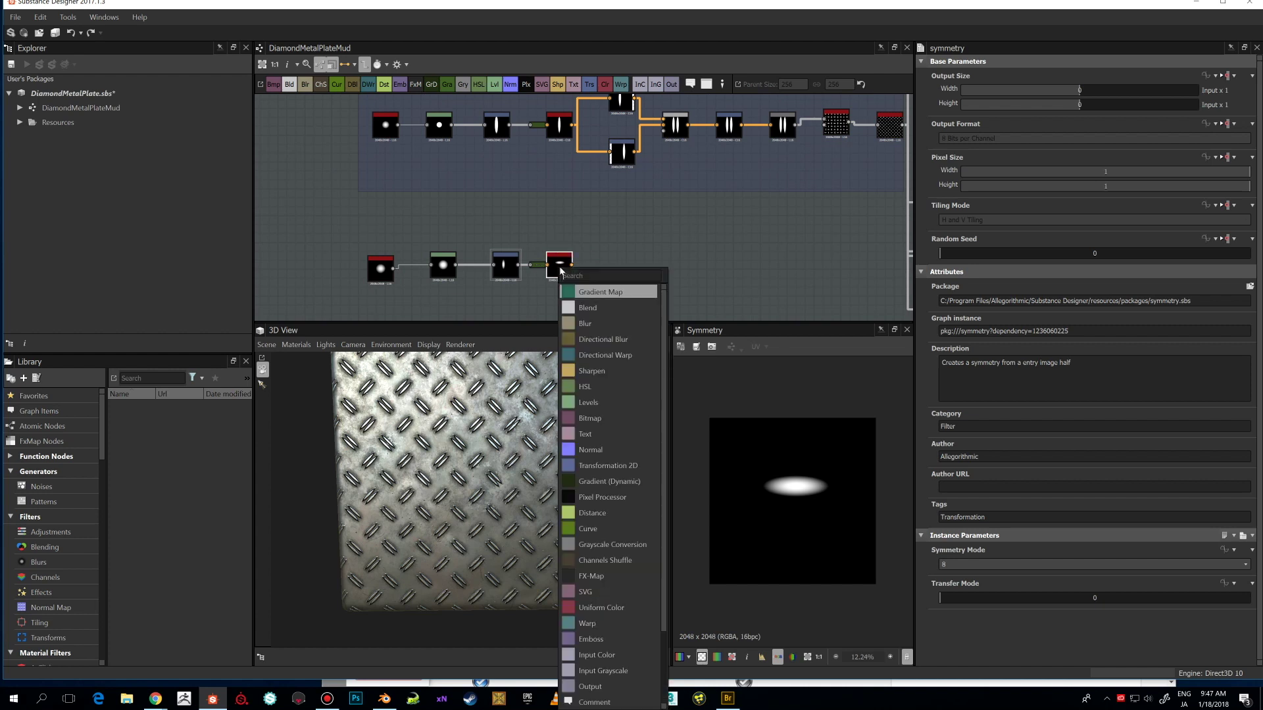
type("sy")
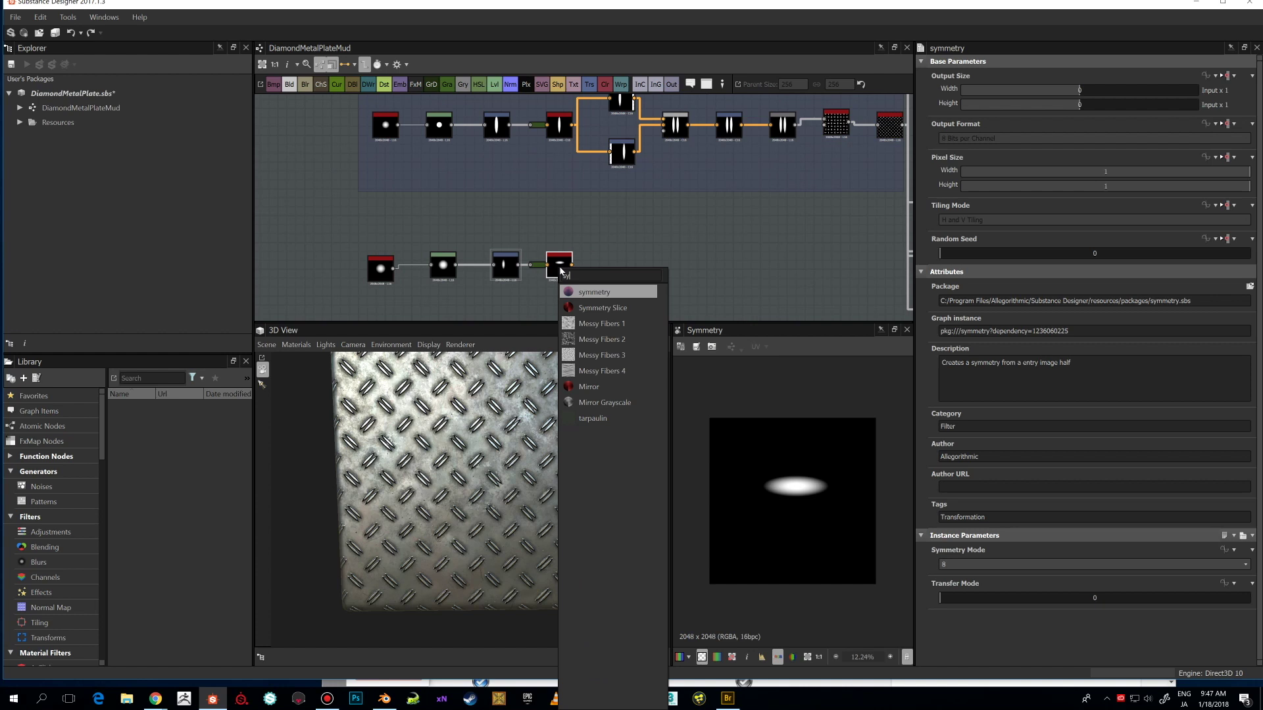
left_click(608, 252)
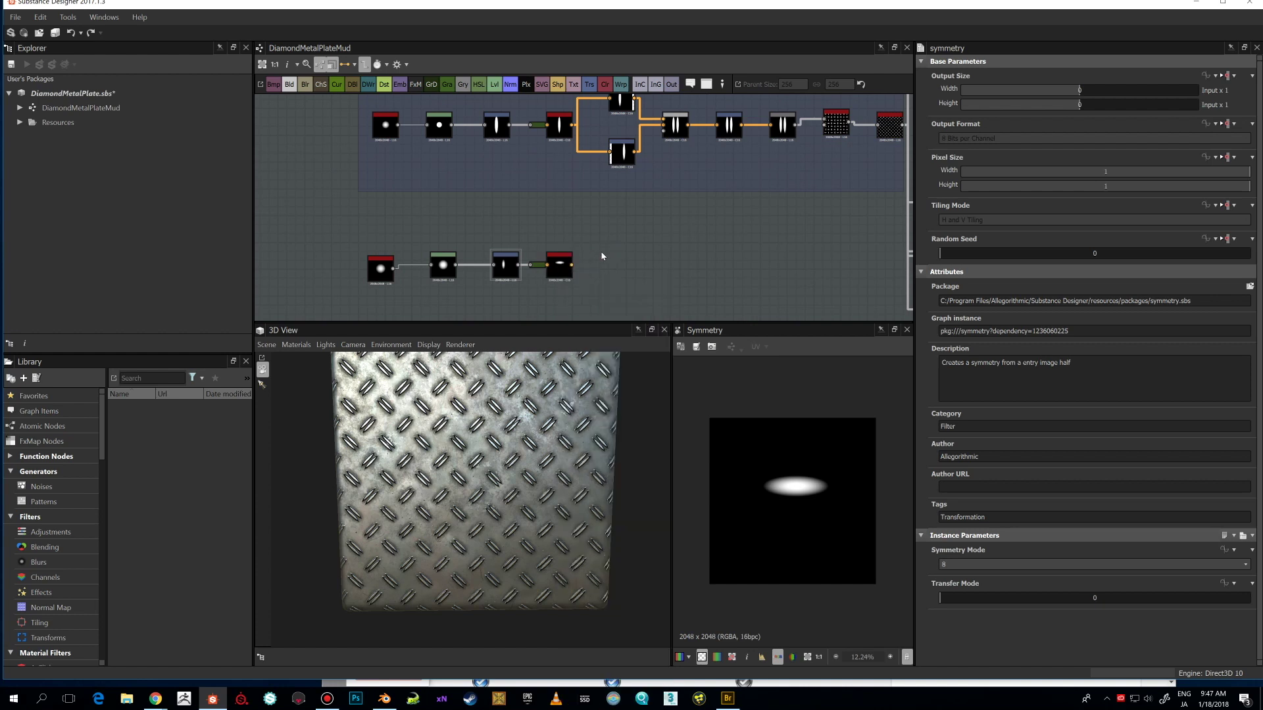
scroll(602, 256, "down", 2)
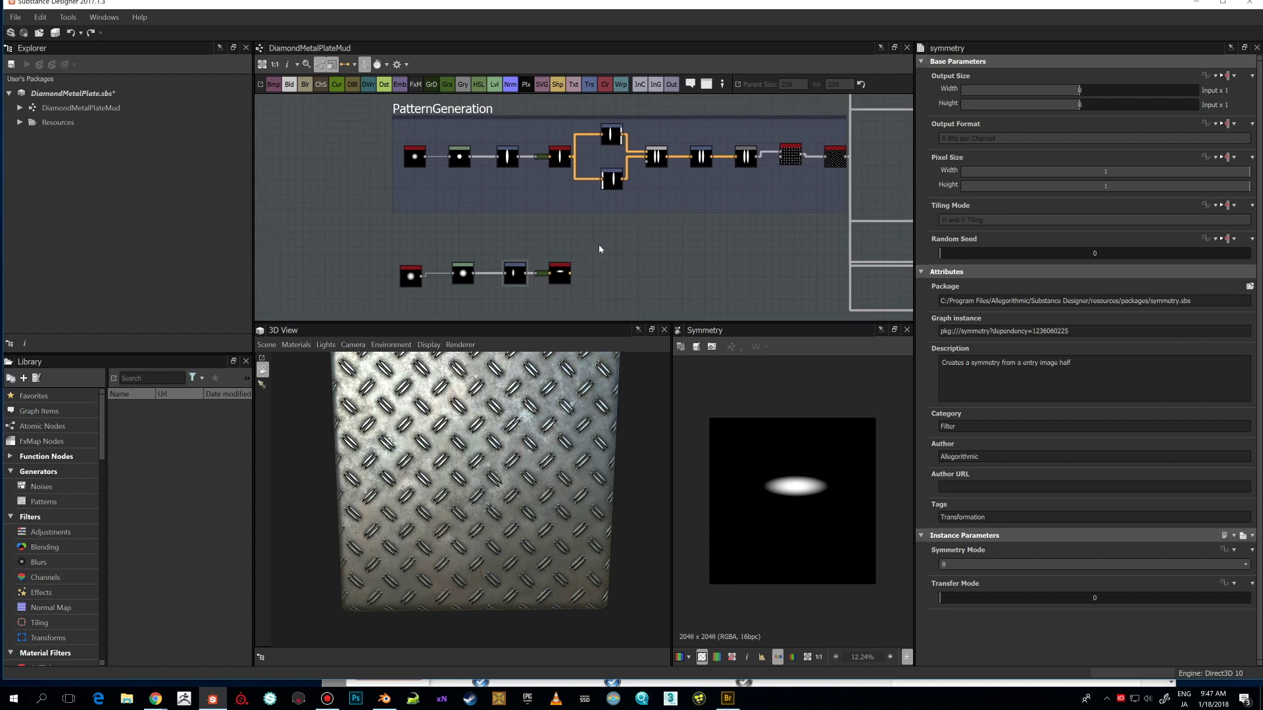
scroll(601, 227, "up", 3)
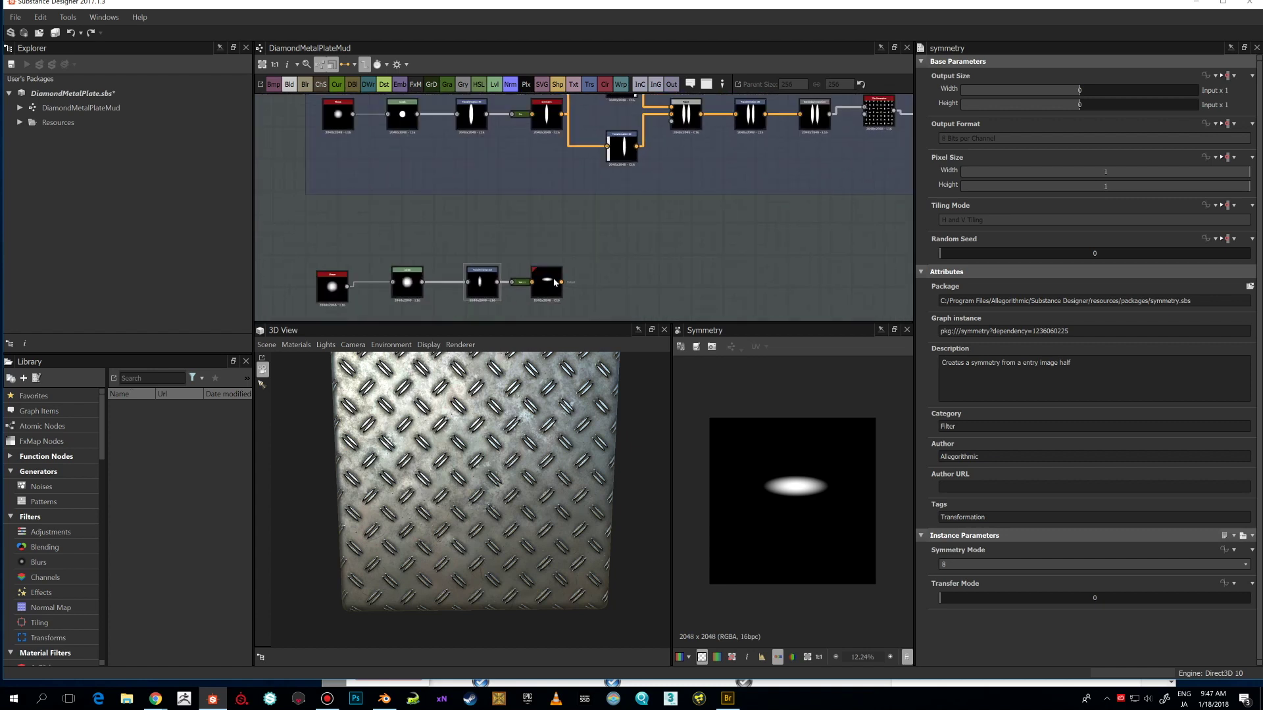
- Set the bottom Symmetry node to Mirror X with Transfer Mode 6, comparing against the top one
left_click_drag(554, 283, 553, 284)
left_click(980, 564)
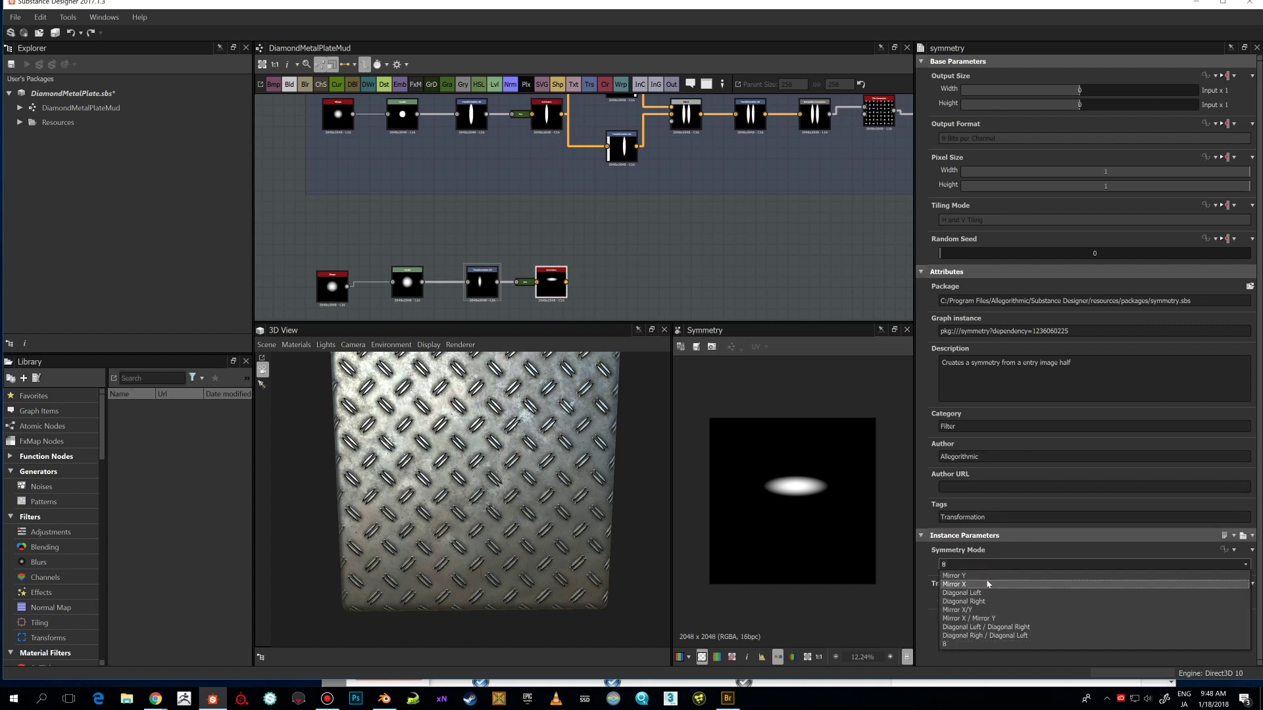
left_click(987, 584)
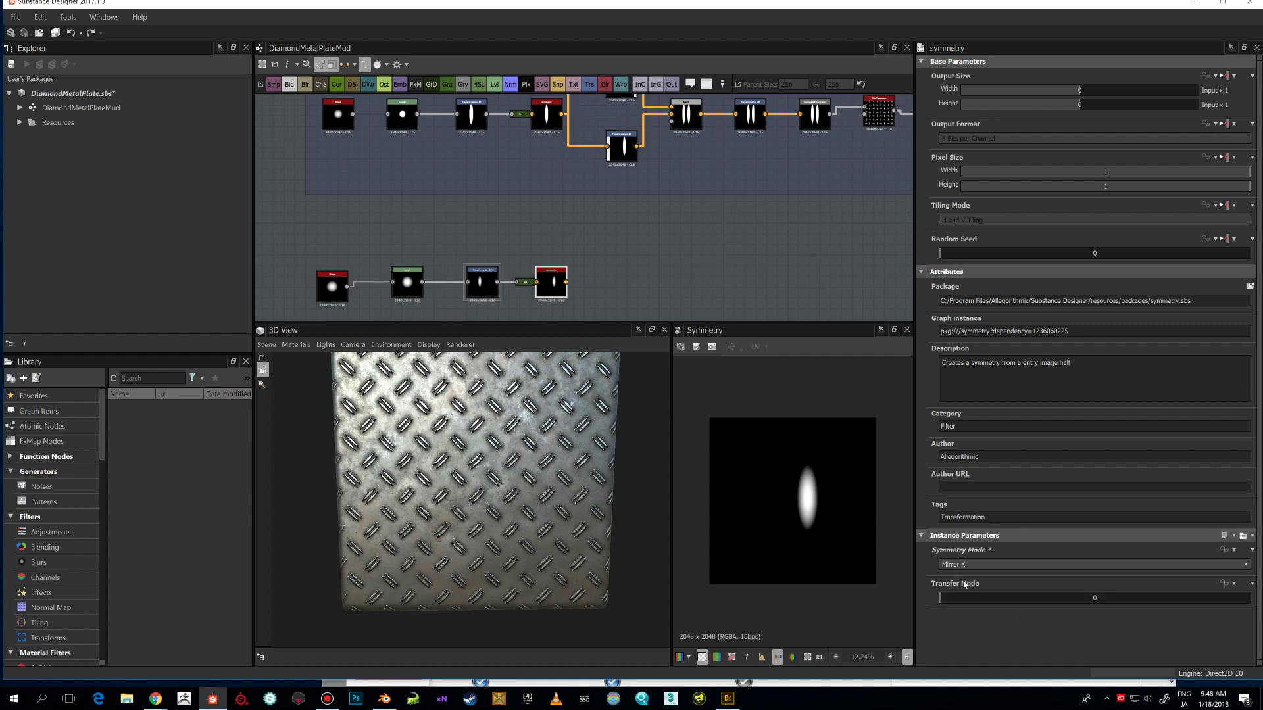
left_click_drag(957, 597, 1249, 598)
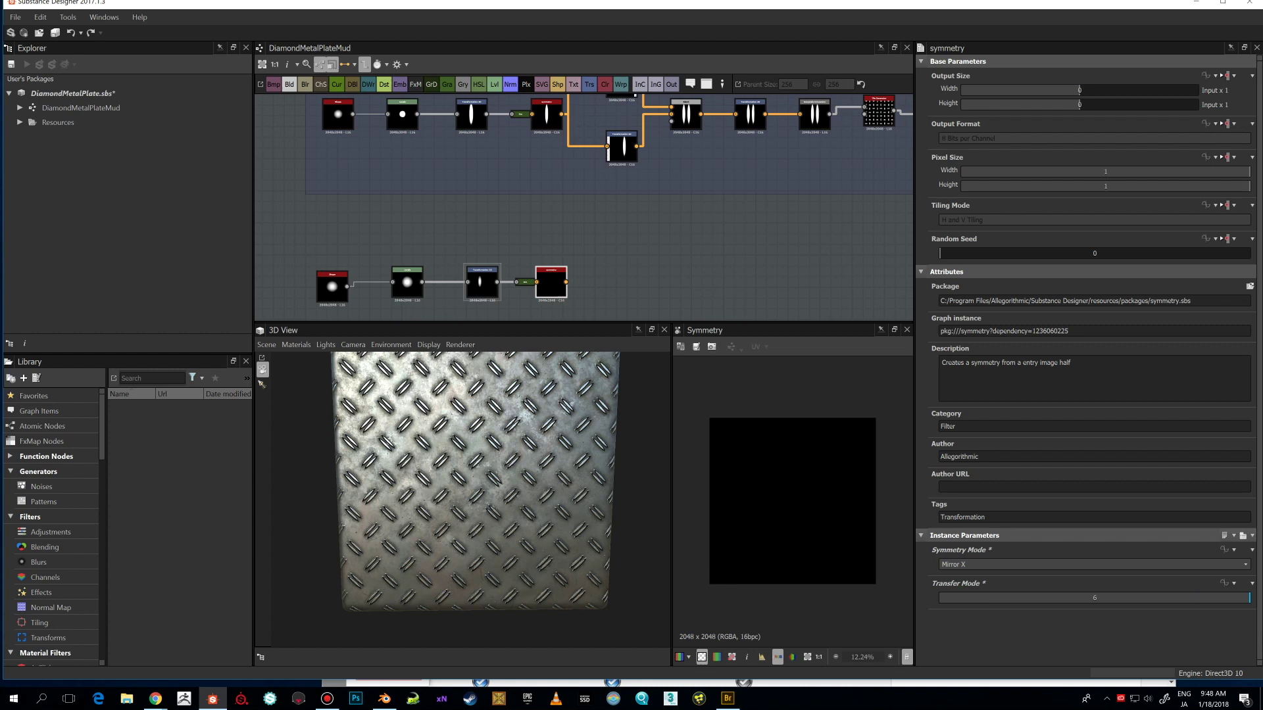
left_click(550, 105)
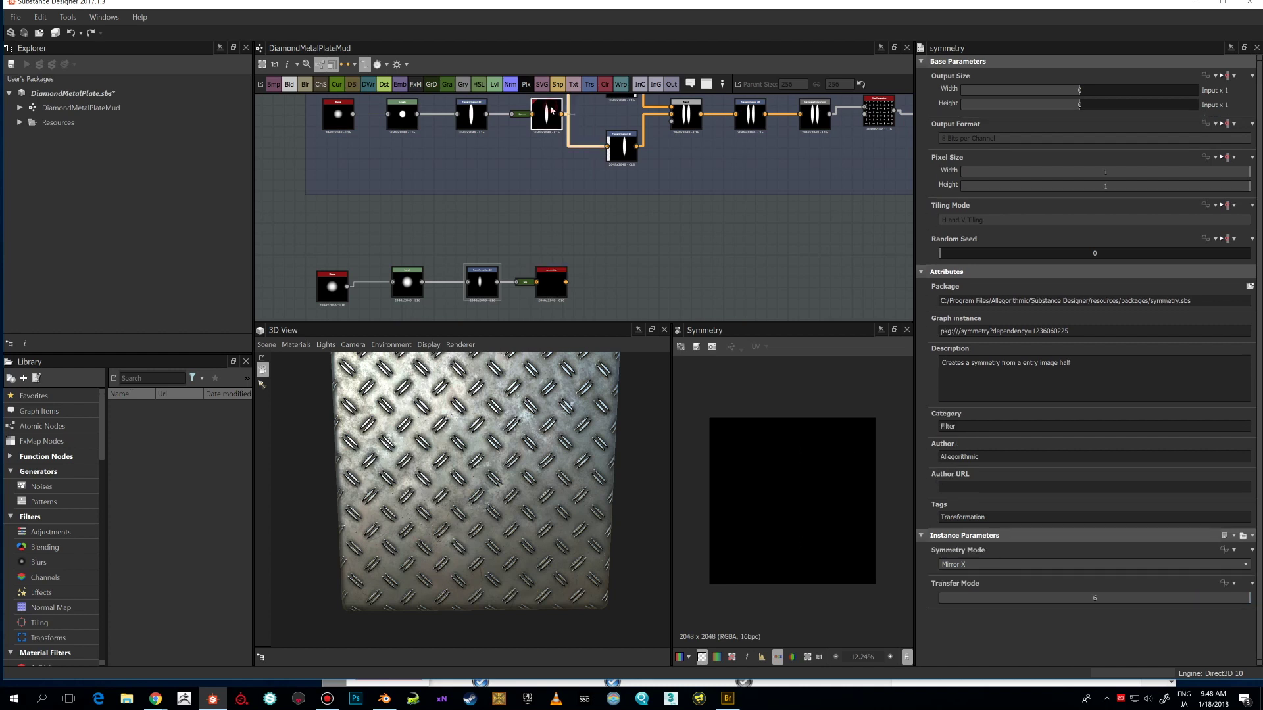
left_click(552, 285)
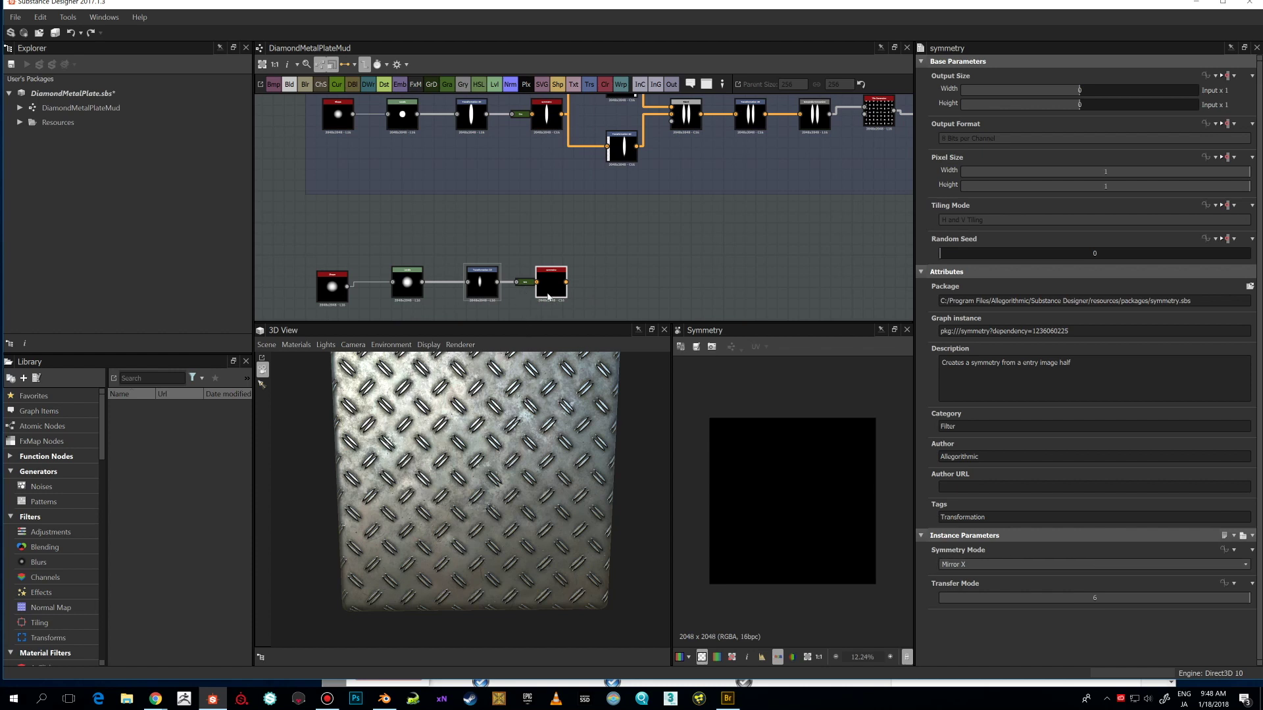
left_click_drag(548, 297, 551, 292)
- Shift the lower Transformation 2D's shape horizontally and check the Symmetry result
left_click(483, 281)
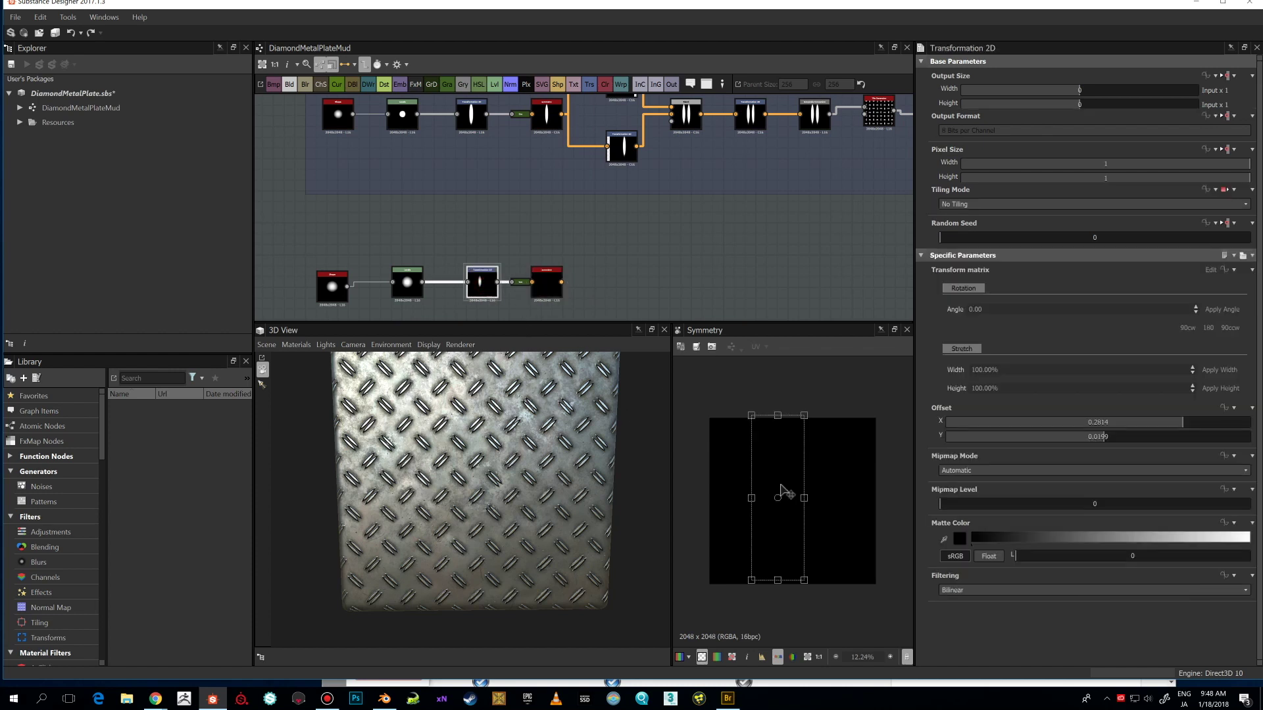
mouse_move(770, 464)
left_mouse_down()
mouse_move(801, 470)
mouse_move(785, 466)
left_mouse_up()
left_click(547, 282)
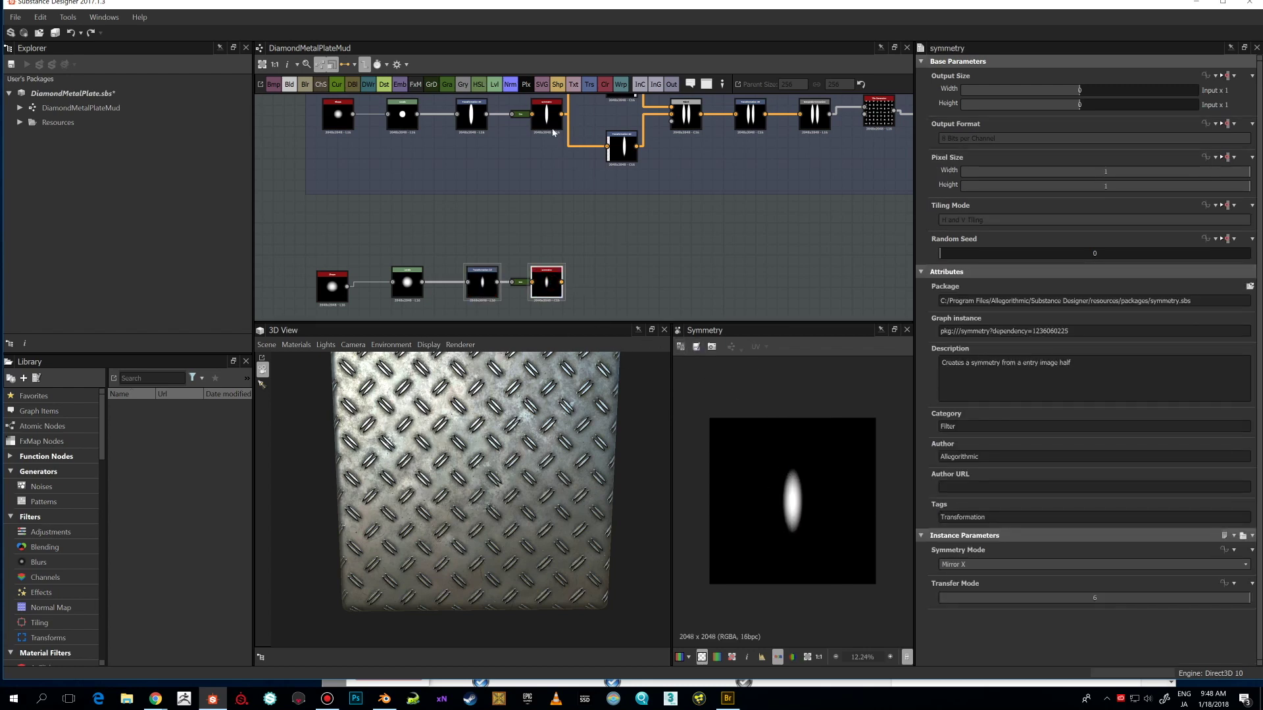
scroll(533, 450, "up", 5)
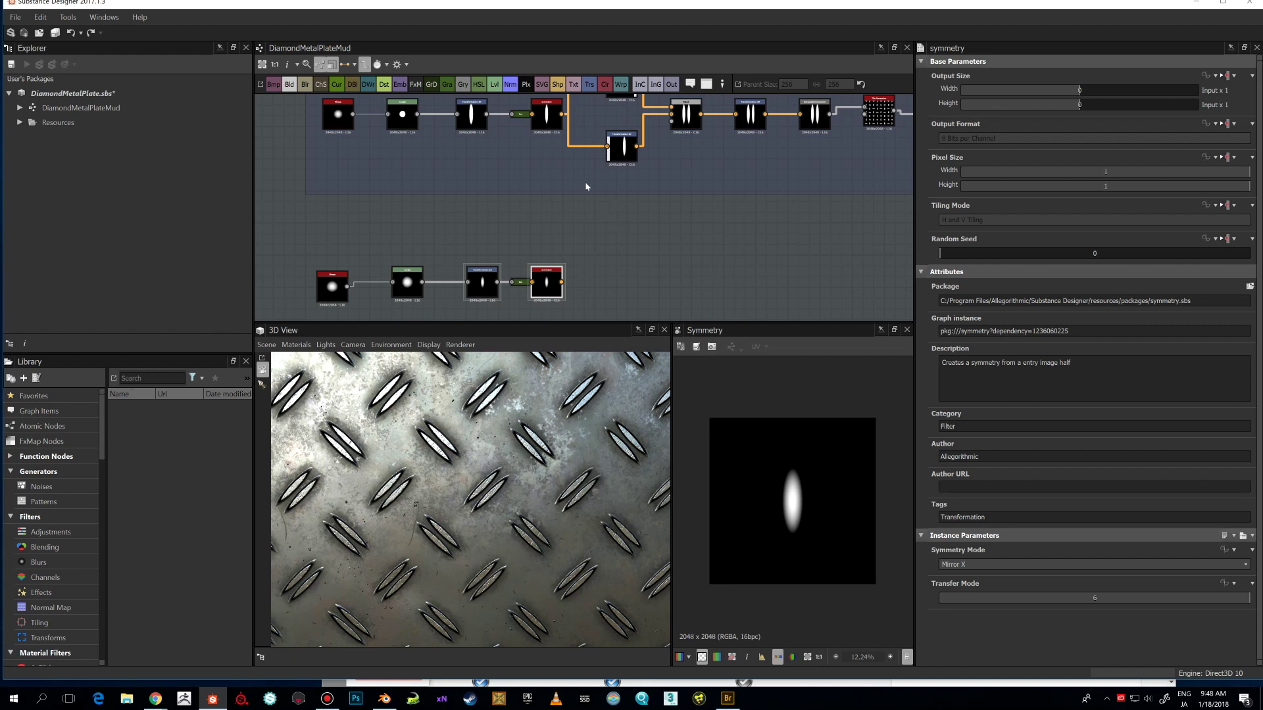
middle_click_drag(588, 187, 503, 277)
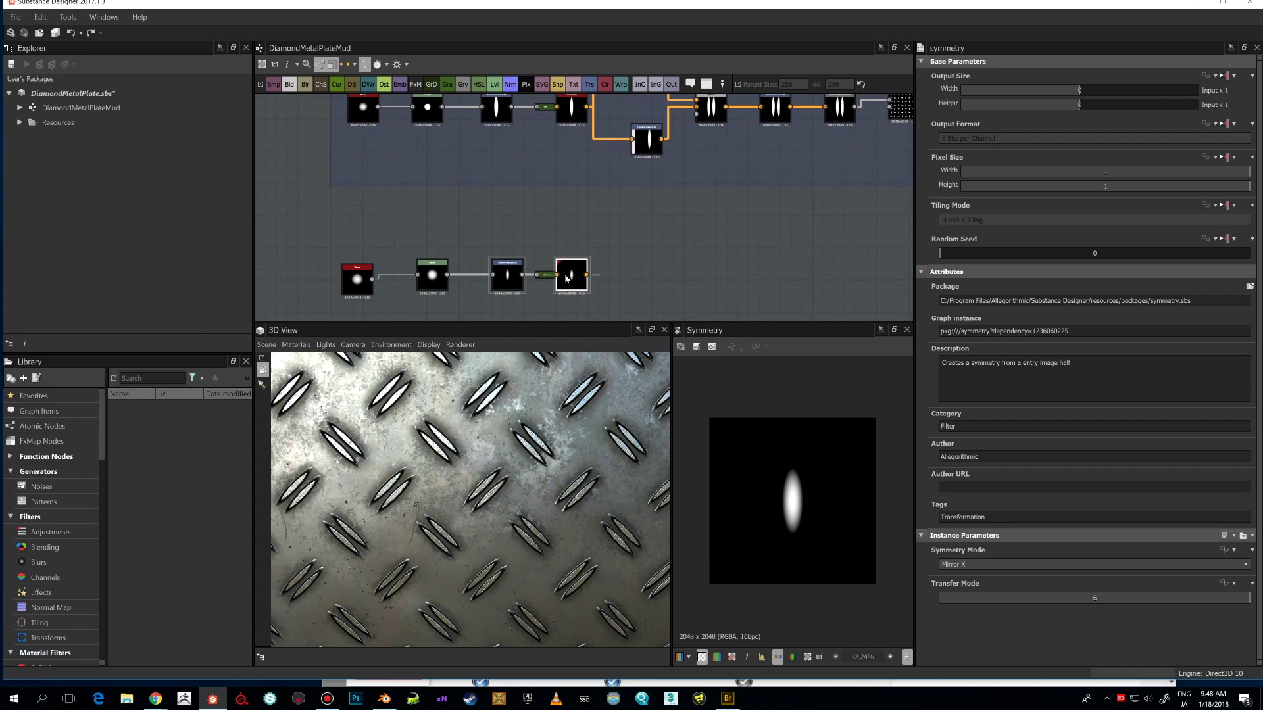
left_click_drag(573, 279, 583, 283)
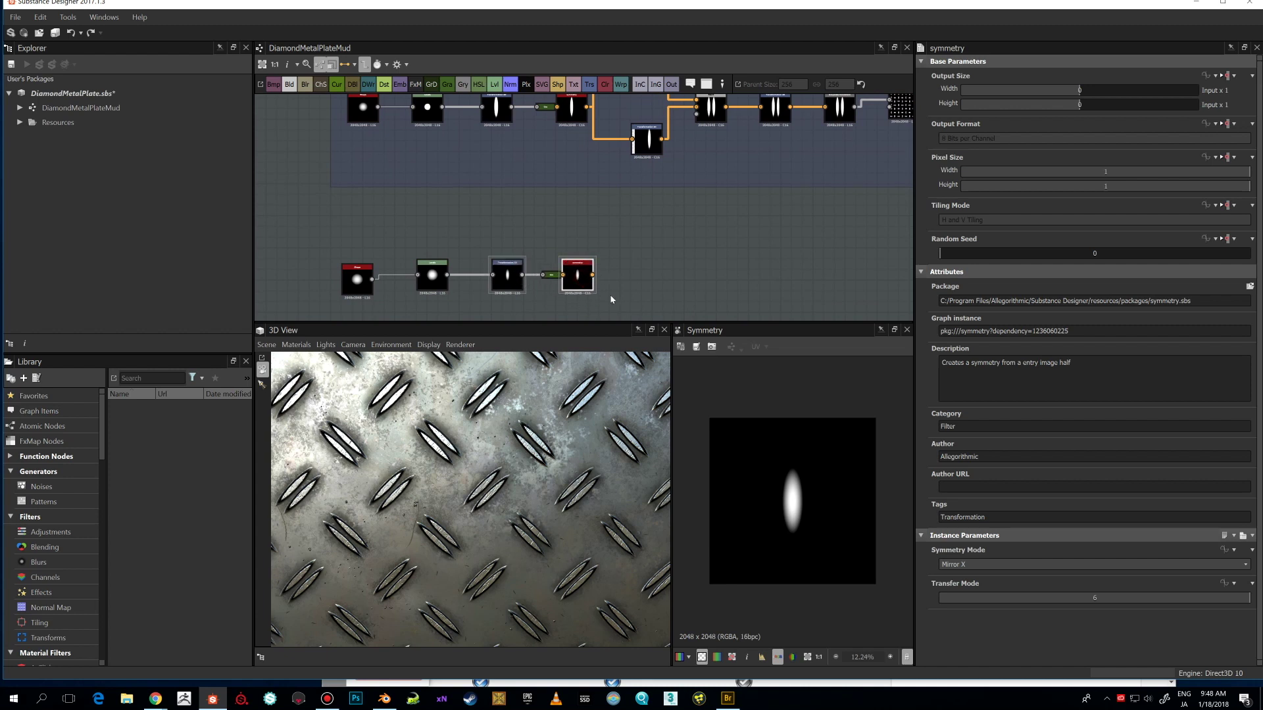
- Offset the lower transform's shape to X -0.091 so the mirrored ellipse appears
left_click(508, 277)
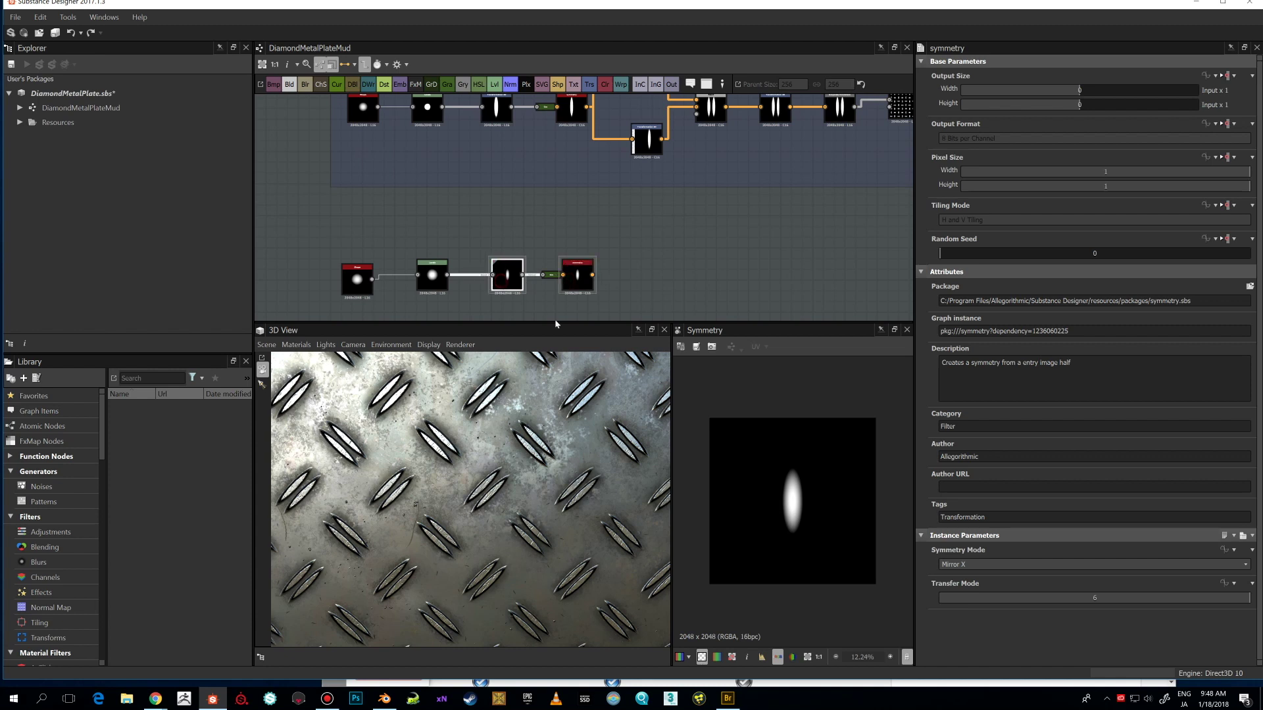
left_click(578, 290)
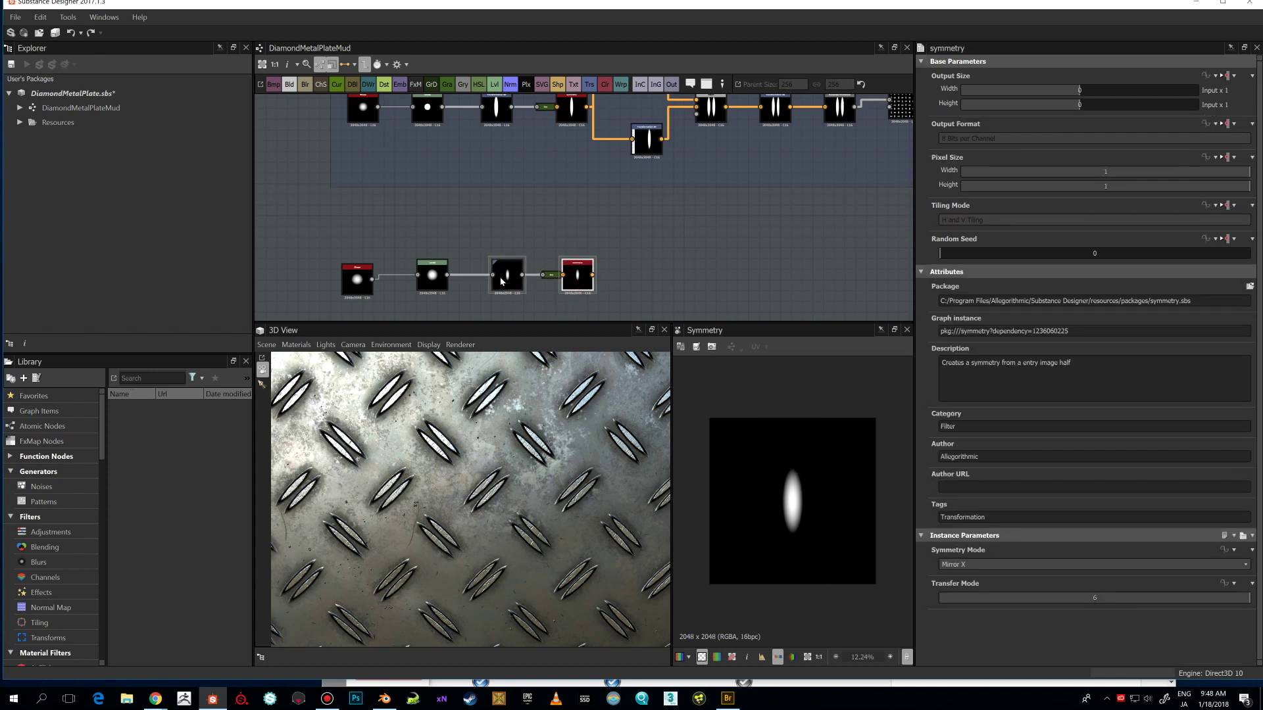
left_click(503, 279)
mouse_move(801, 488)
left_mouse_down()
mouse_move(803, 506)
mouse_move(801, 486)
left_mouse_up()
middle_click_drag(637, 278, 713, 268)
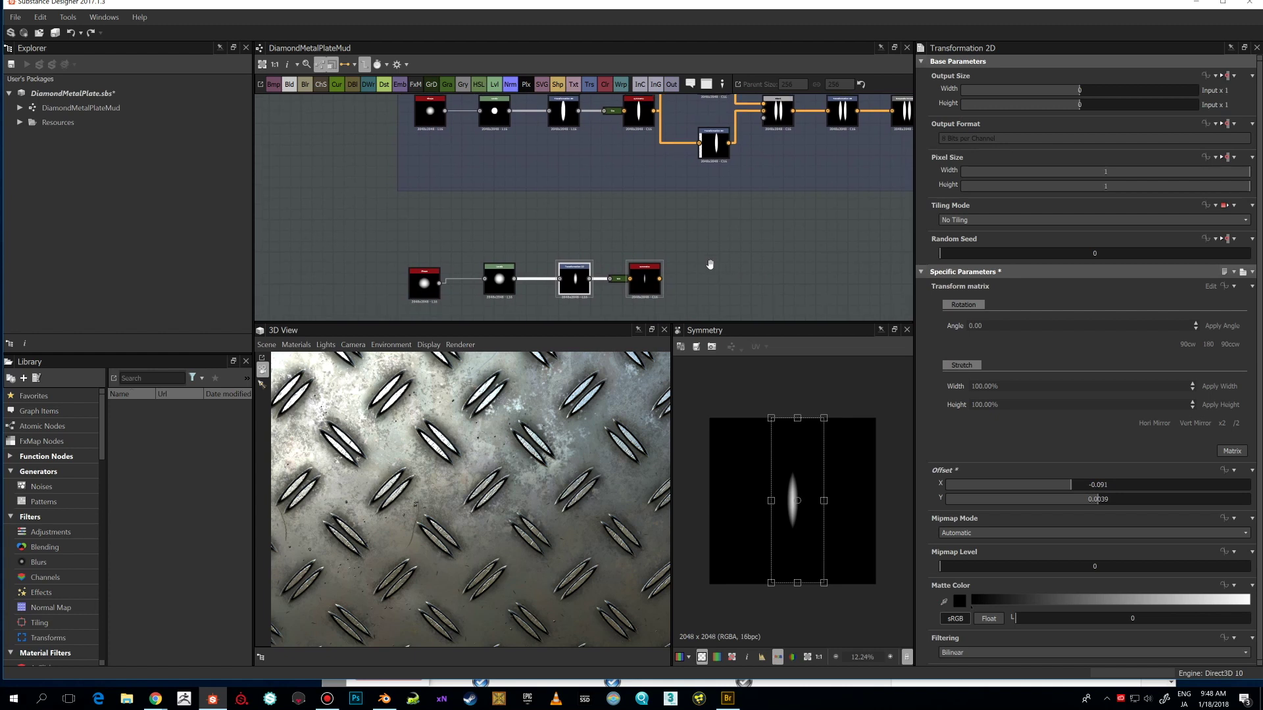
- Pull the bottom Levels' midtone and white point left to harden the disc
double_click(499, 289)
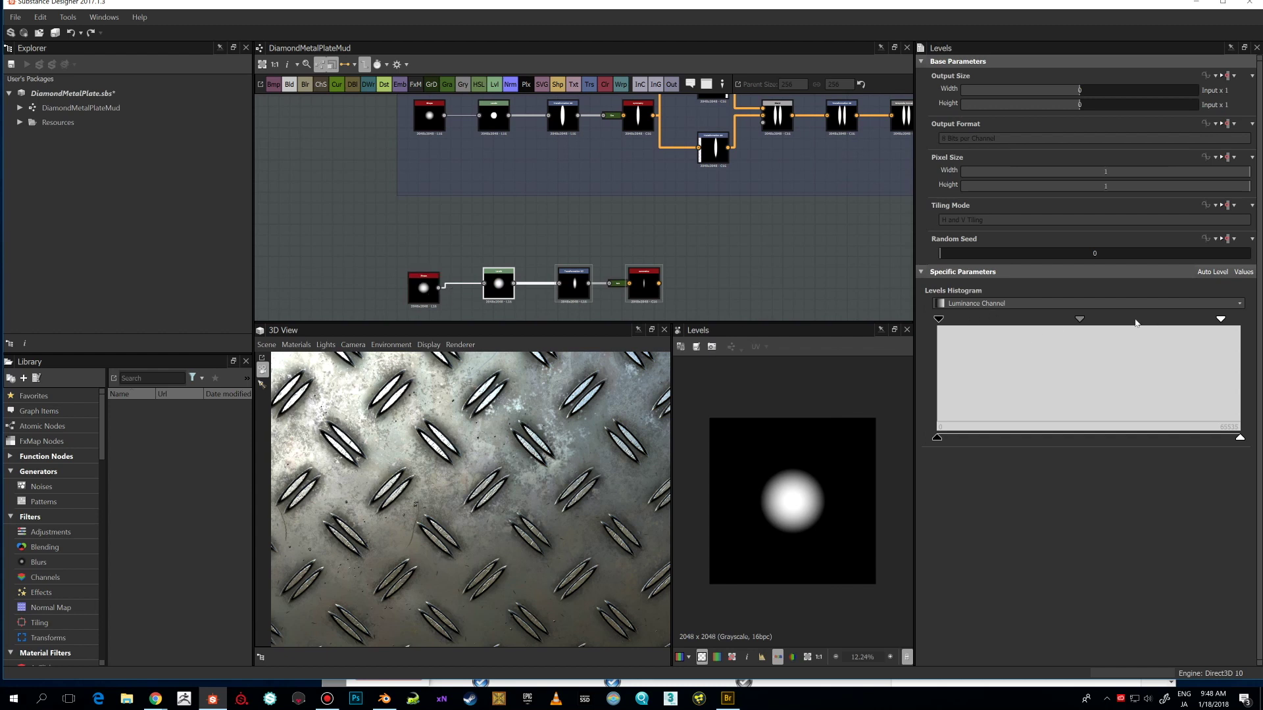
left_click_drag(1081, 324, 1024, 327)
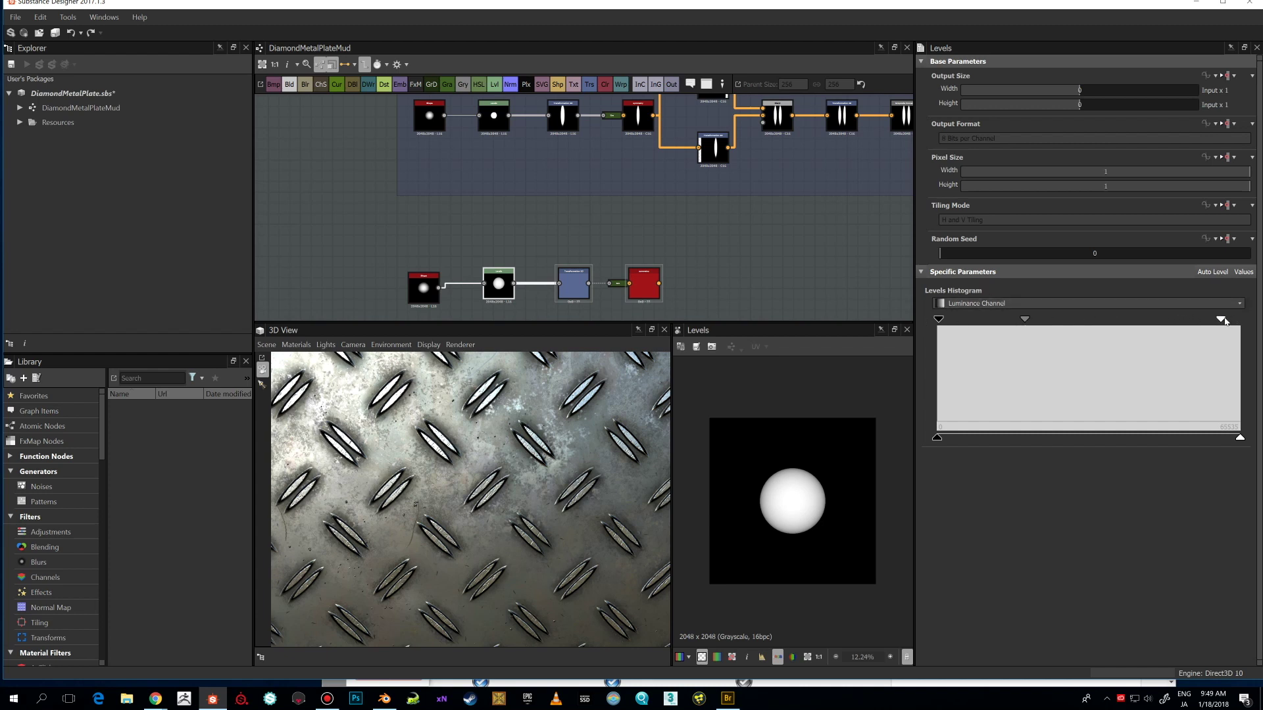
left_click_drag(1225, 321, 977, 323)
left_click(644, 284)
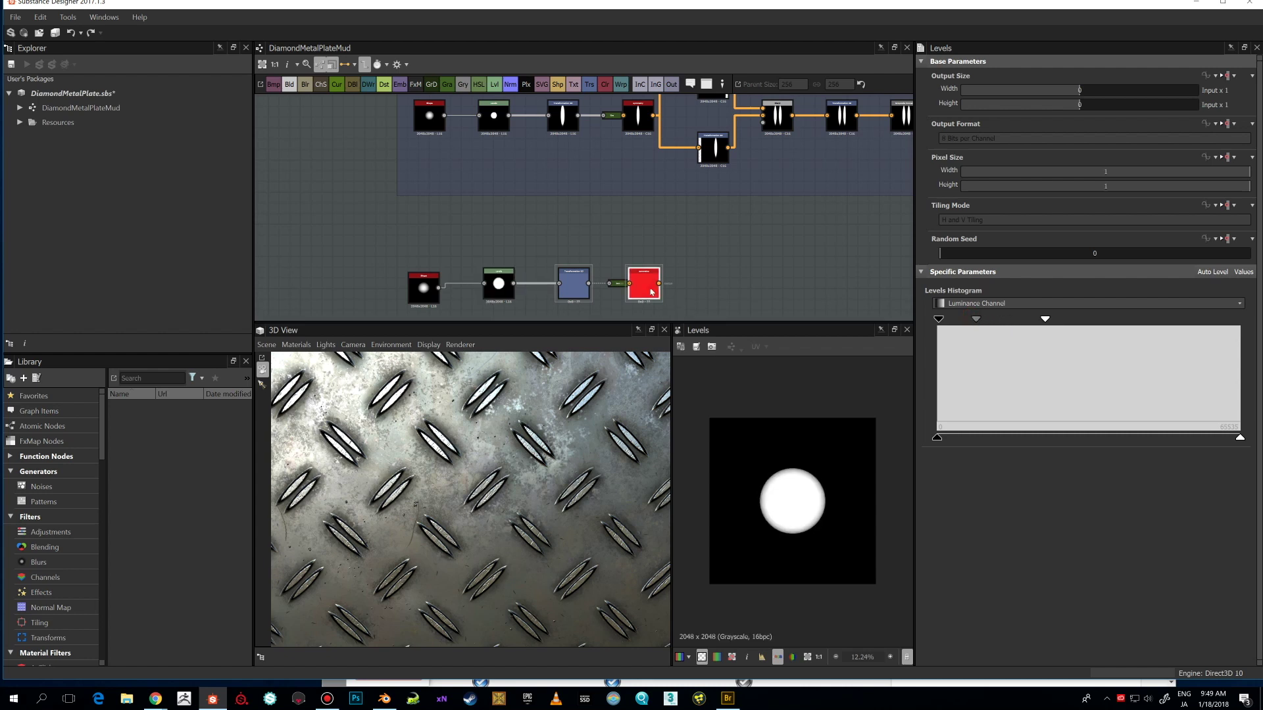
scroll(828, 487, "up", 3)
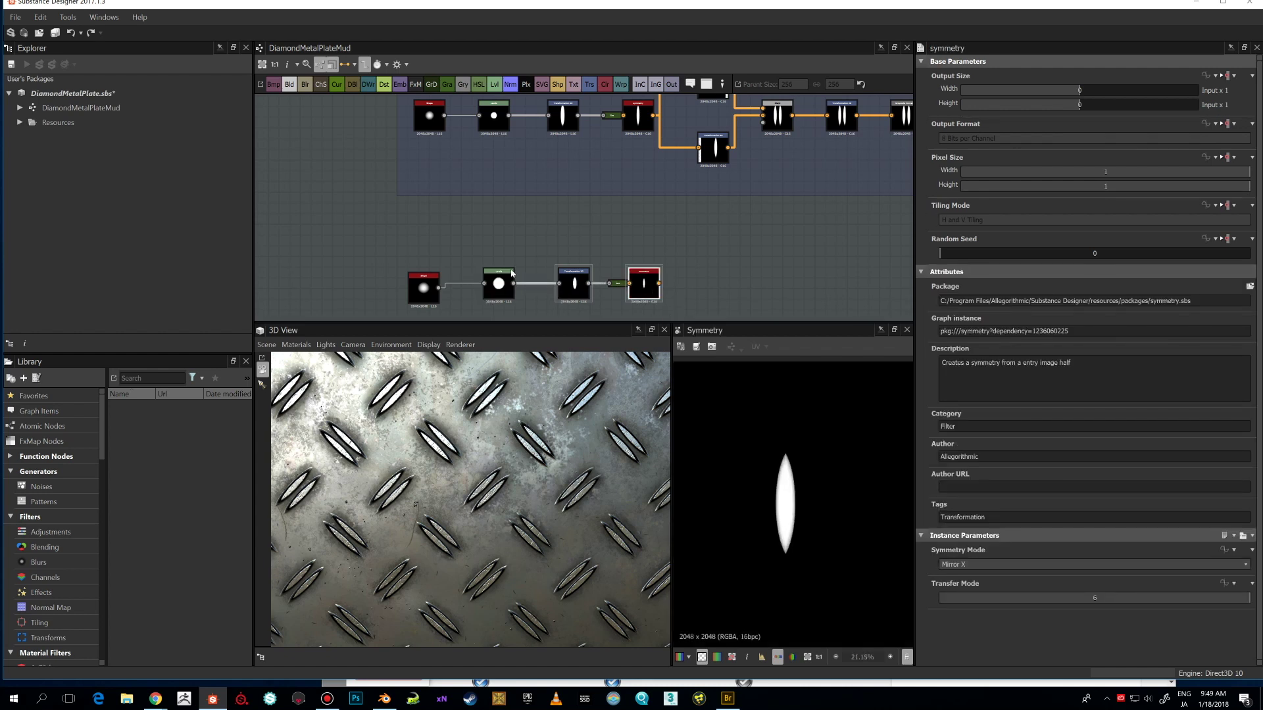
- Fine-tune the Levels white and black points for a brighter, harder-edged disc
left_click(498, 289)
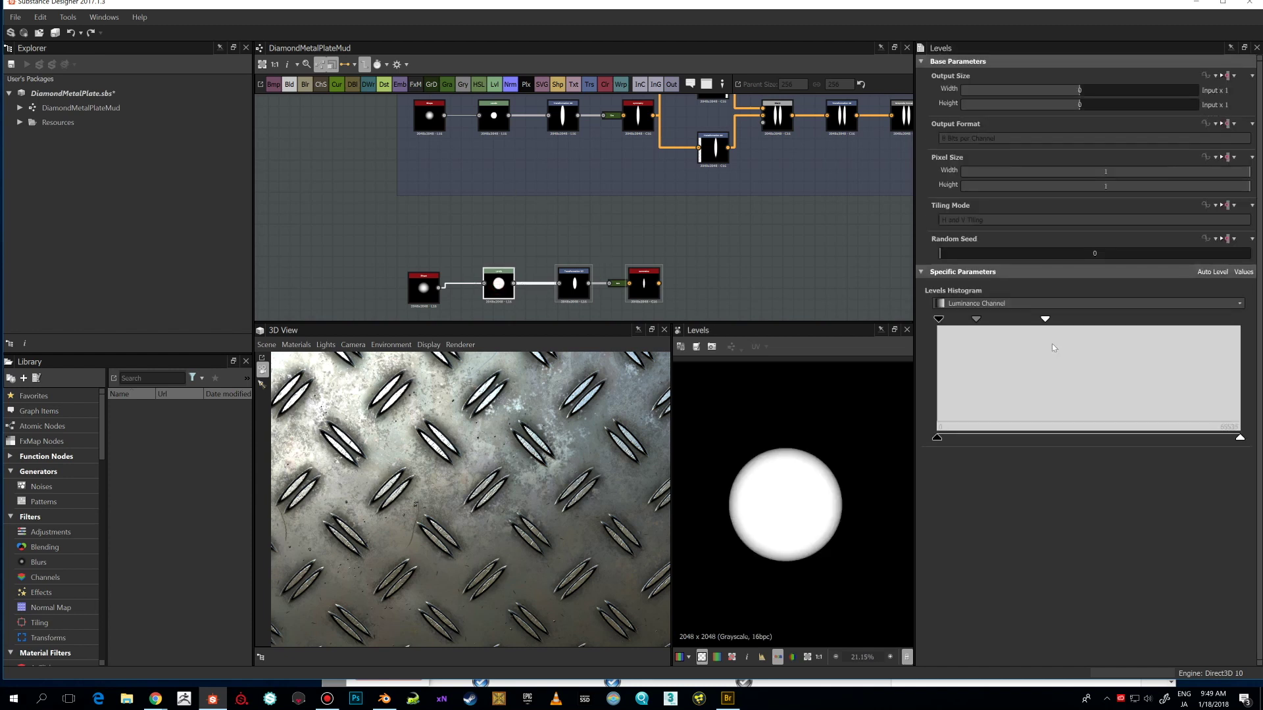
left_click_drag(1046, 321, 1095, 322)
left_click_drag(938, 320, 937, 320)
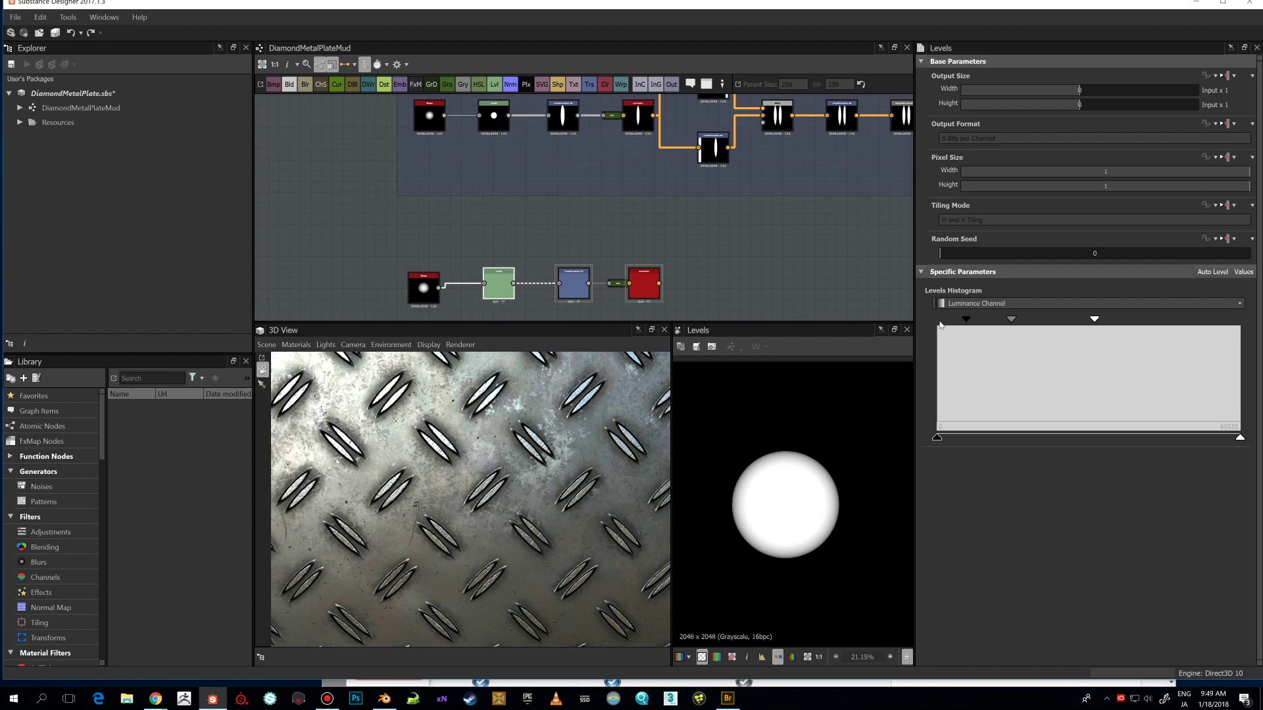
left_click_drag(1096, 320, 1048, 320)
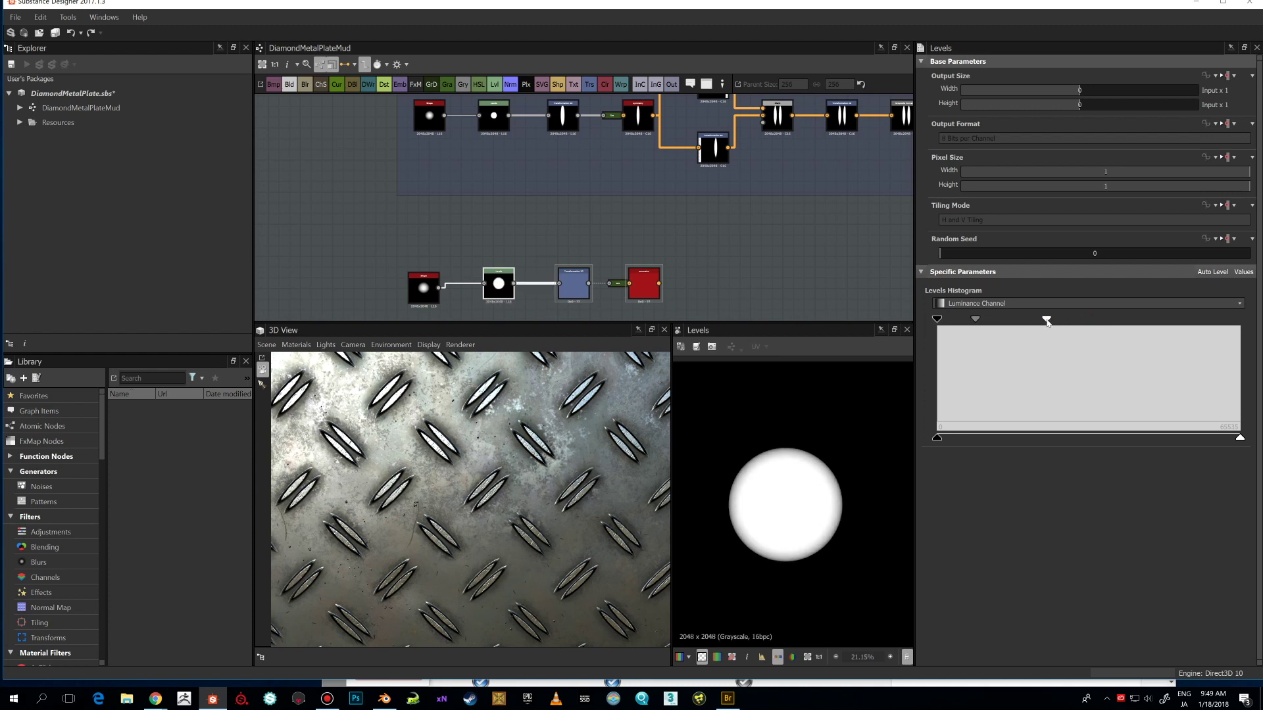
double_click(582, 293)
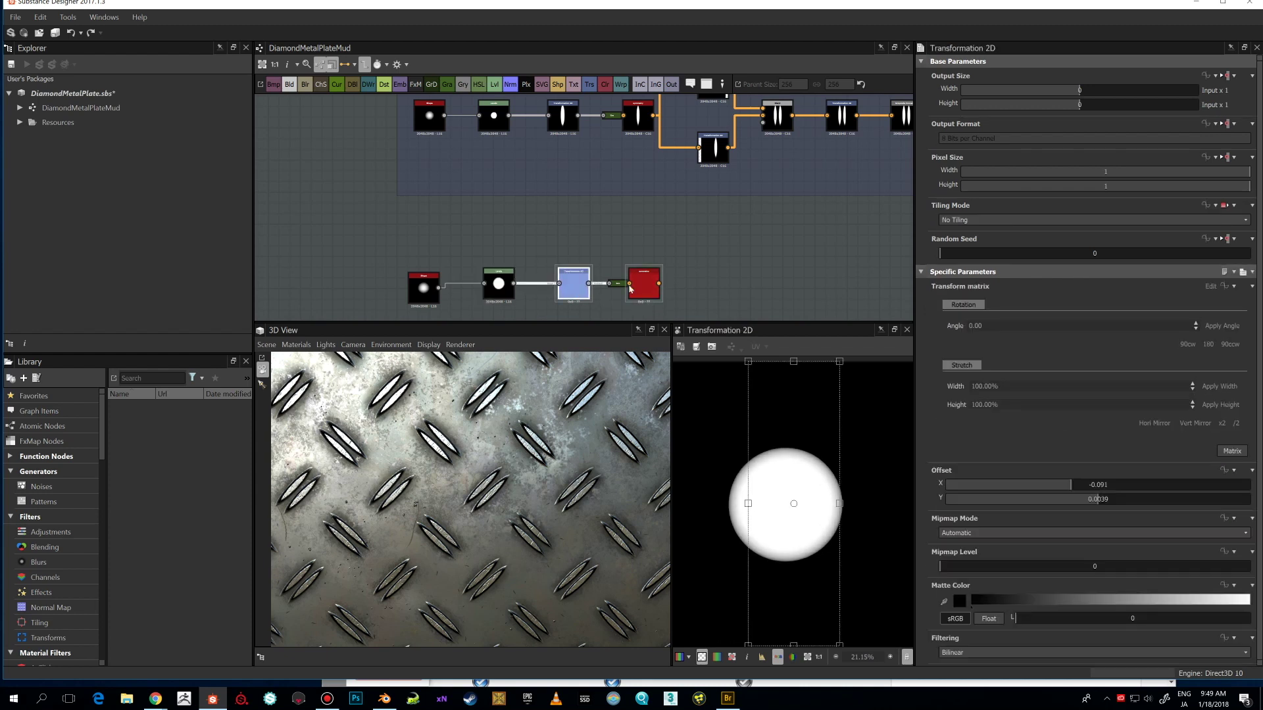
- Compare the top chain's Symmetry, Transformation 2D and Levels settings with the lower chain
double_click(644, 289)
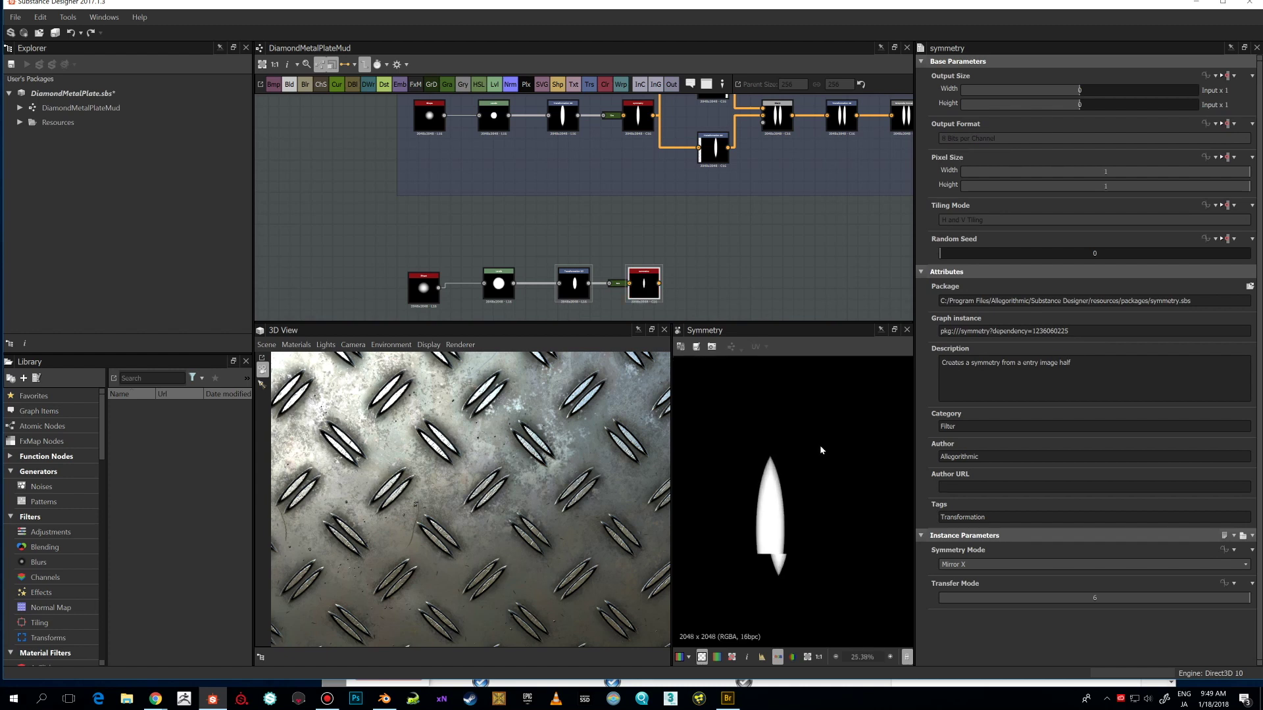
double_click(628, 125)
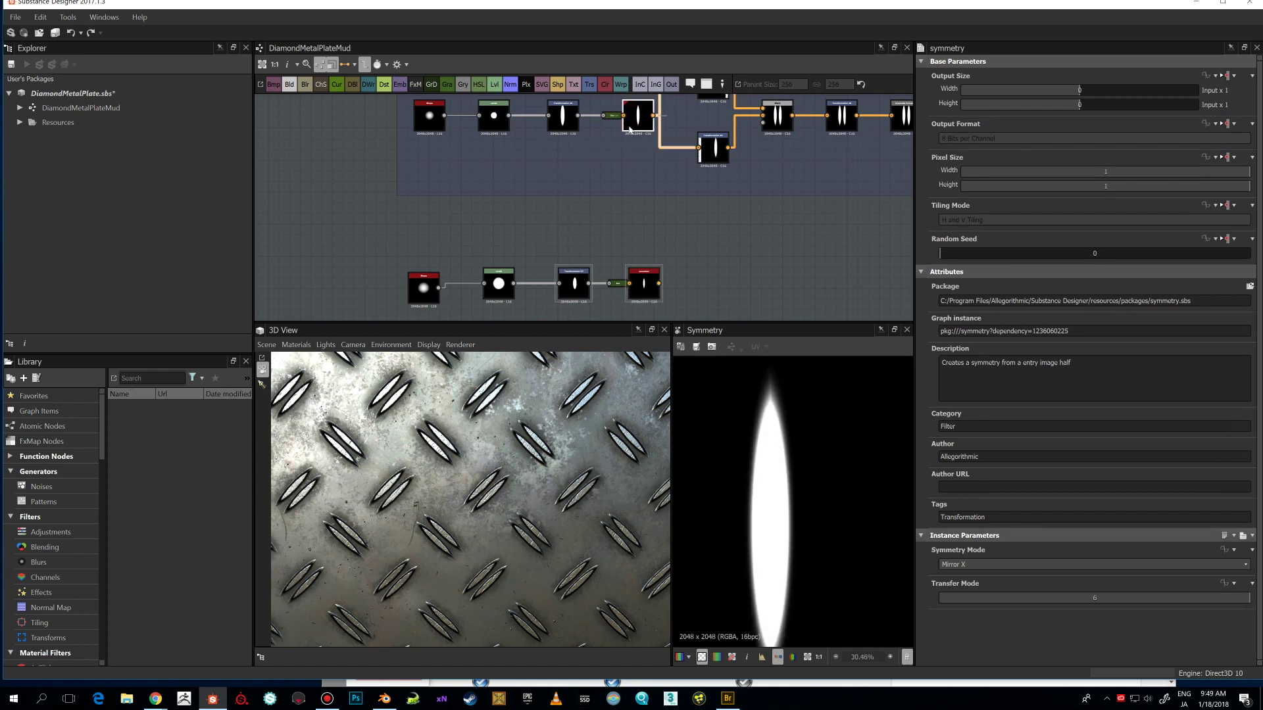
scroll(800, 416, "down", 1)
scroll(799, 419, "down", 1)
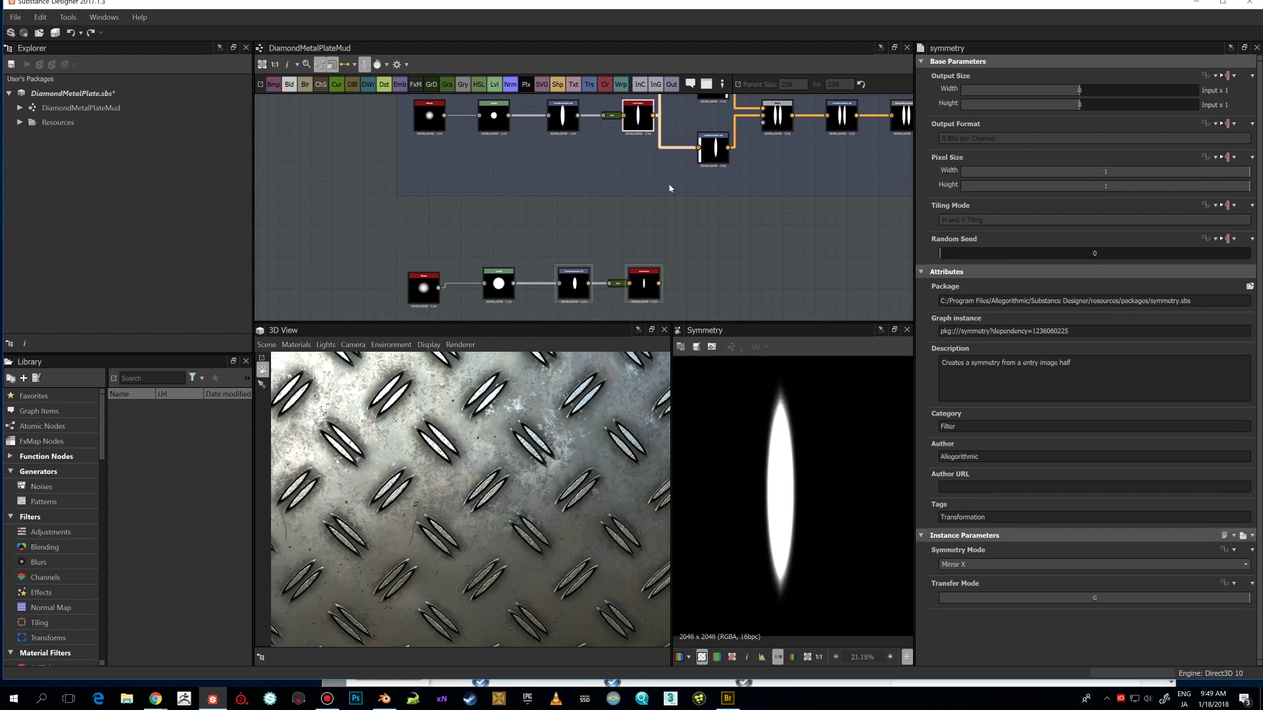
double_click(566, 122)
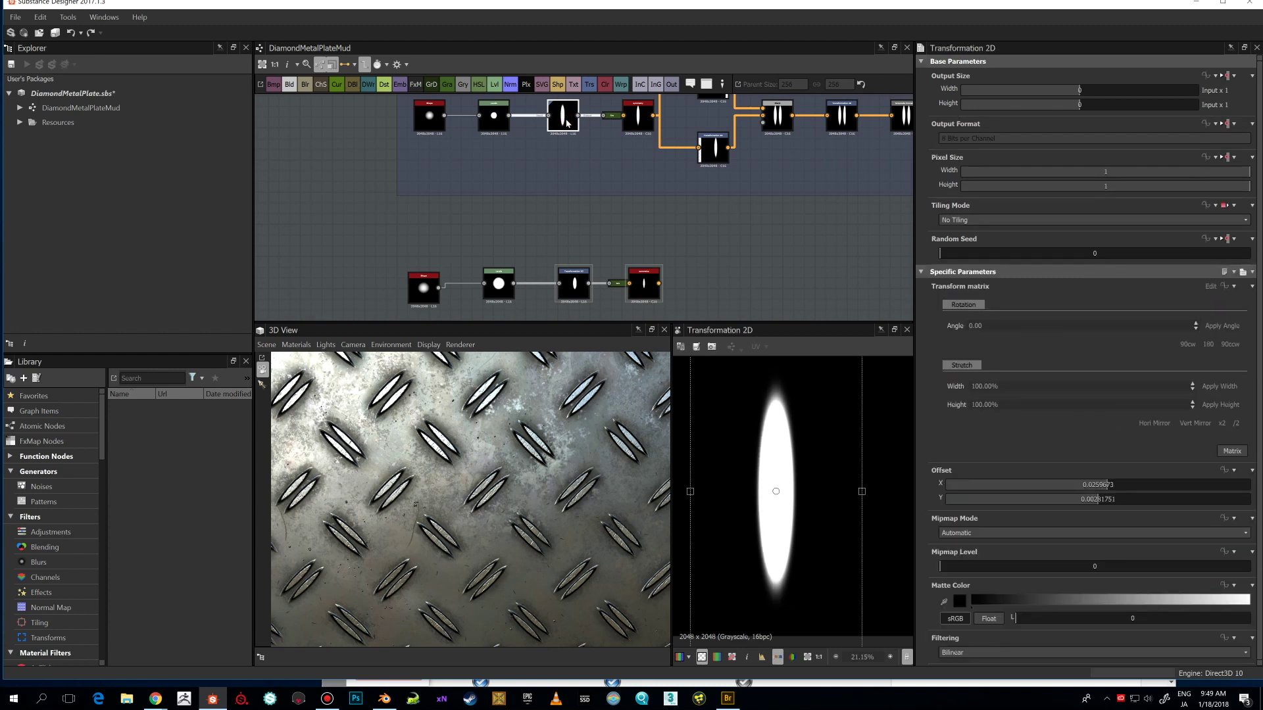
double_click(494, 116)
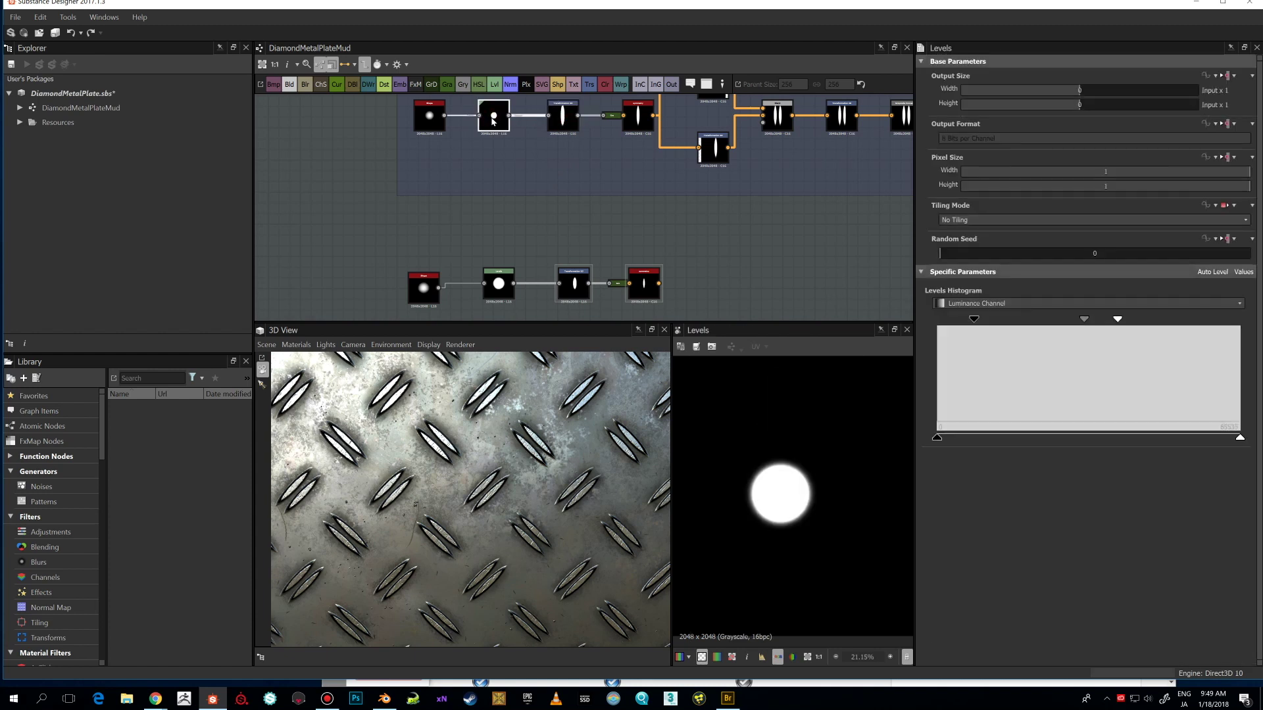
scroll(803, 468, "up", 4)
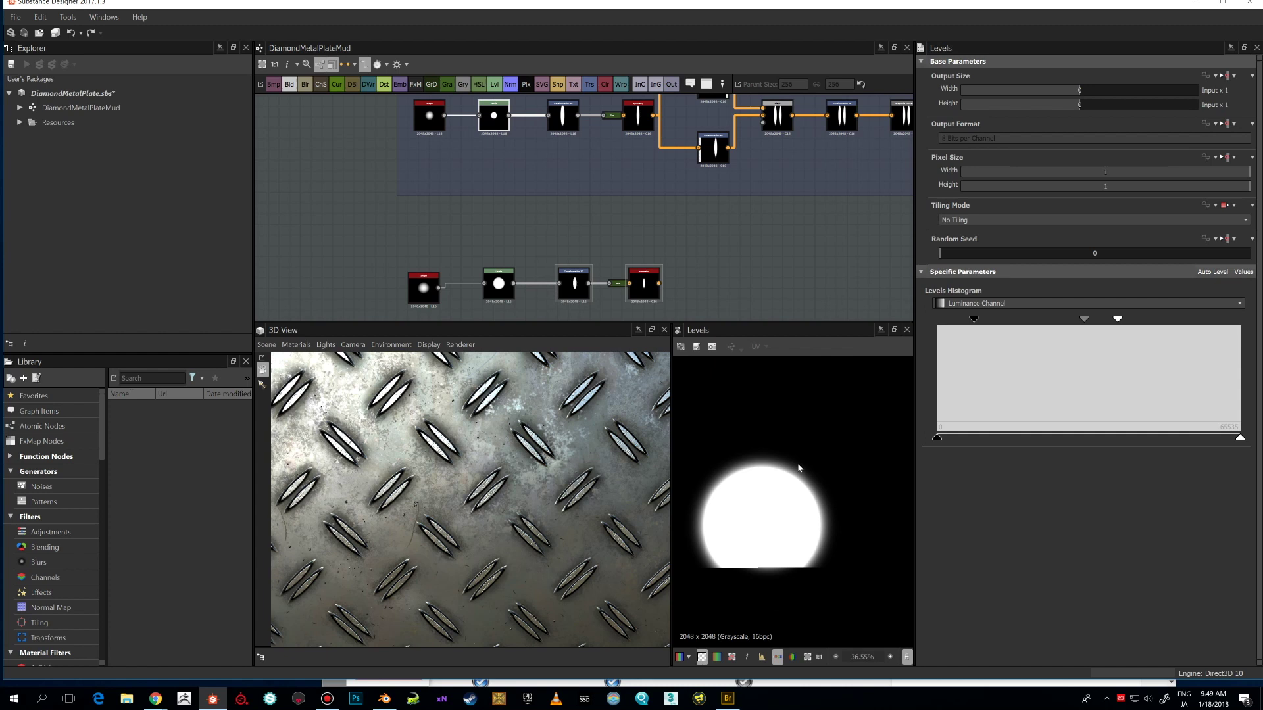
- Raise the lower Levels' white and mid points to sharpen the disc
double_click(499, 284)
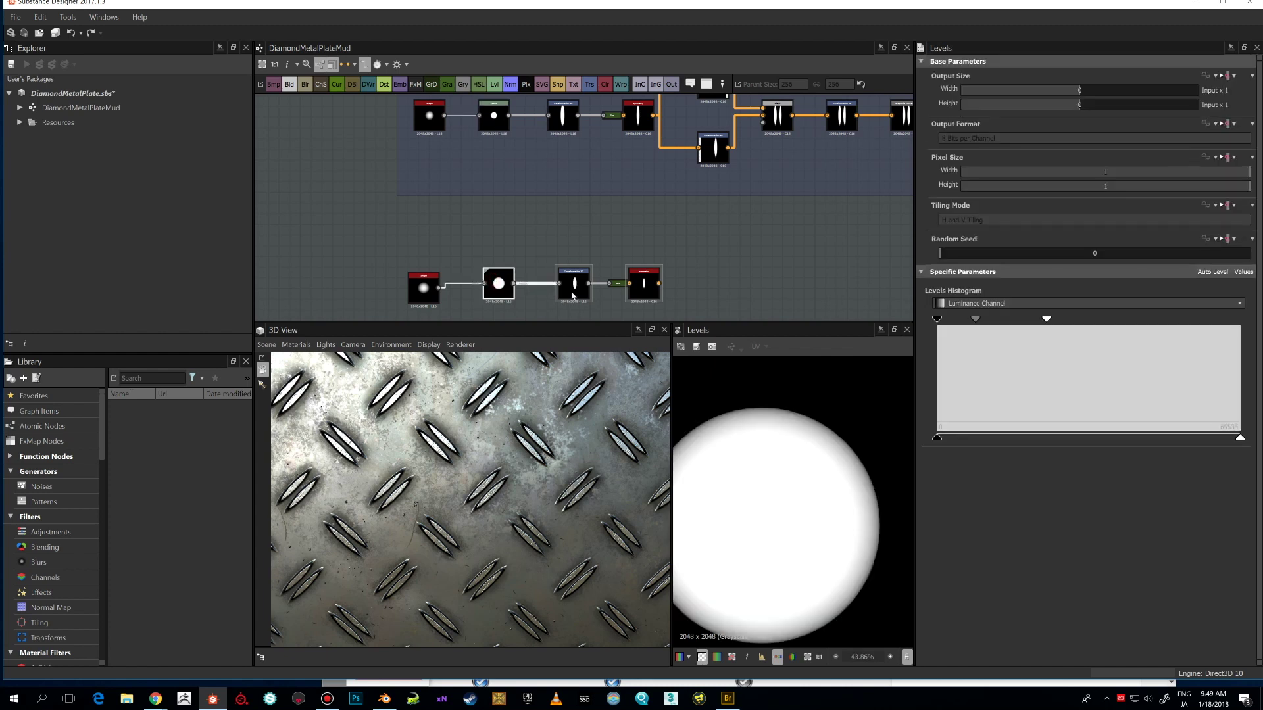
left_click_drag(1045, 320, 1082, 319)
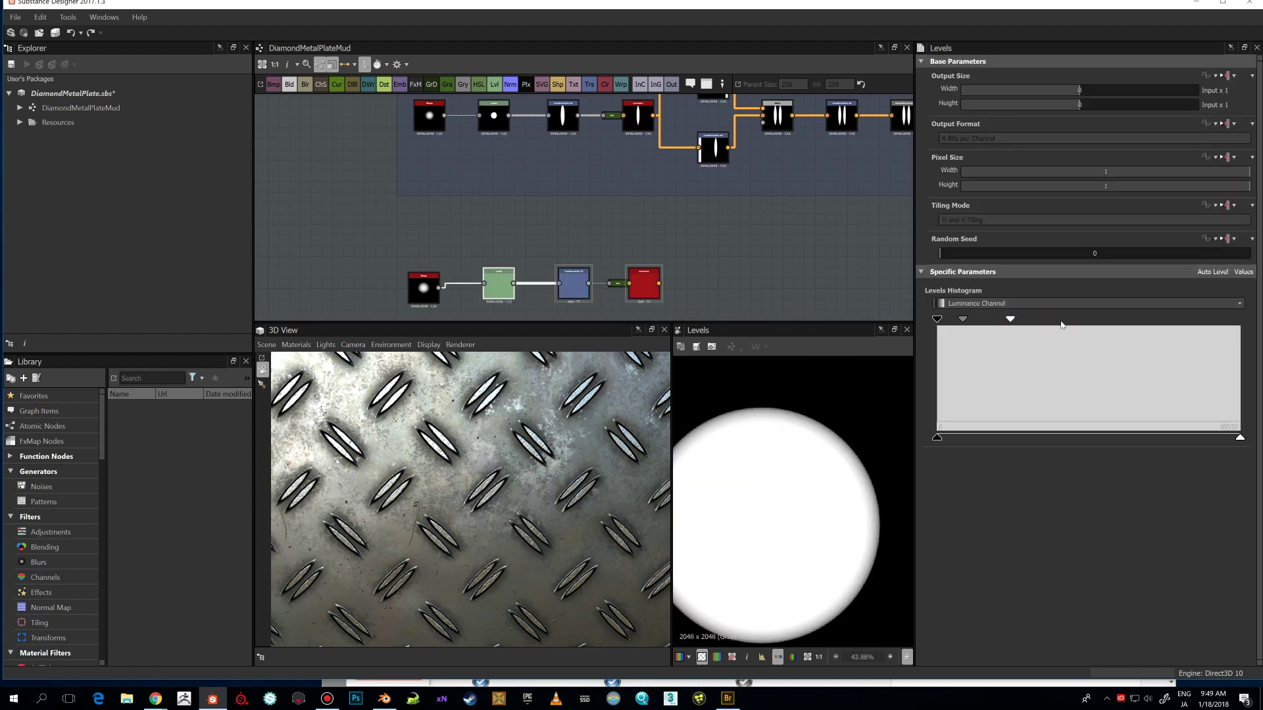
left_click_drag(997, 321, 1062, 325)
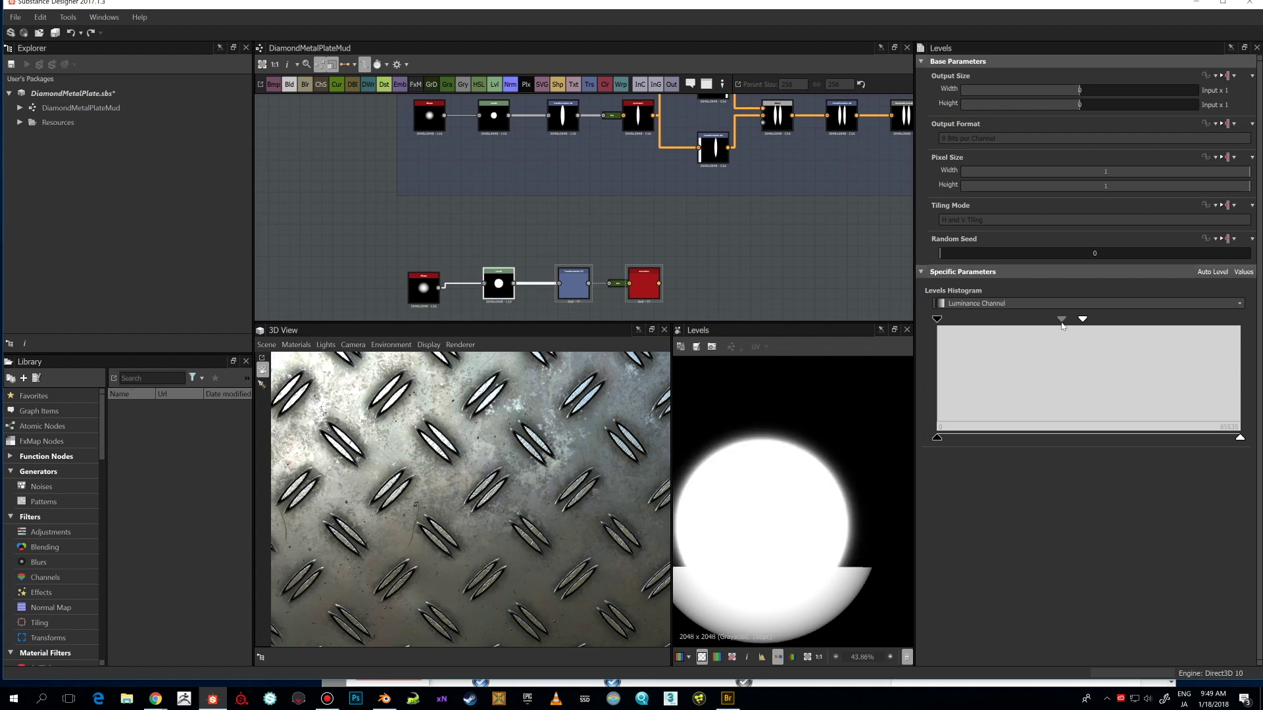
scroll(829, 512, "down", 3)
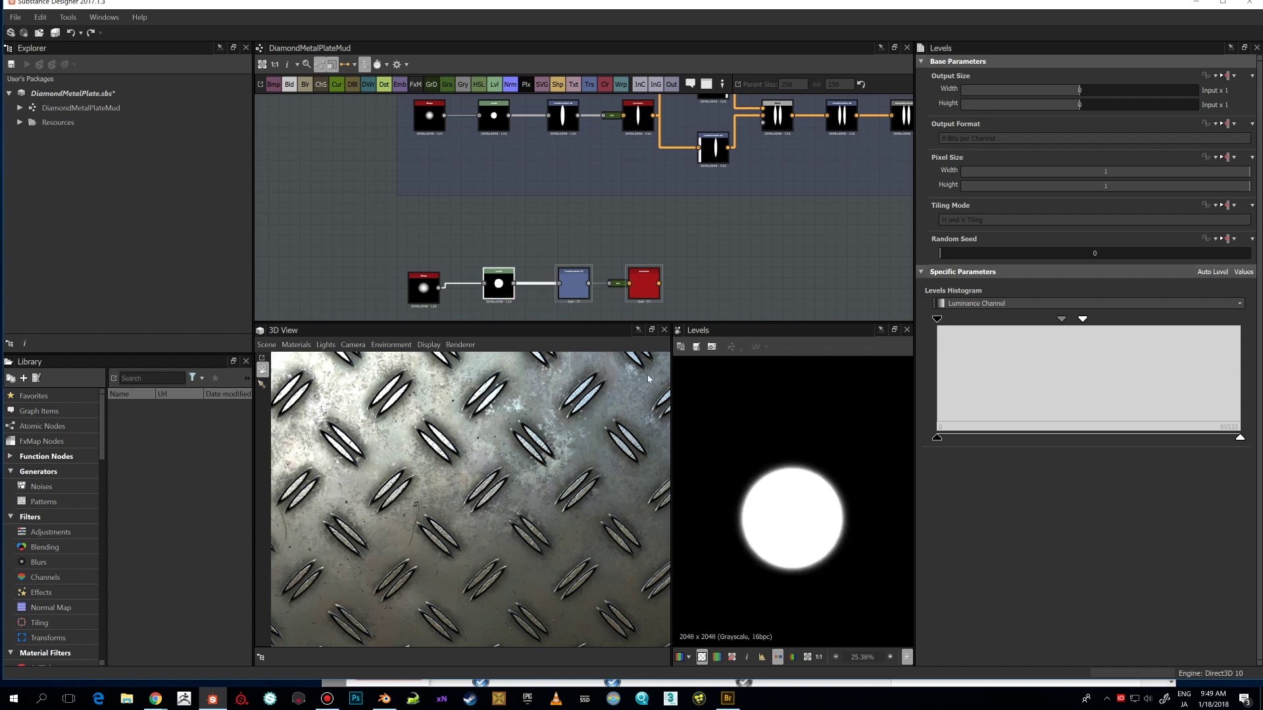
double_click(505, 289)
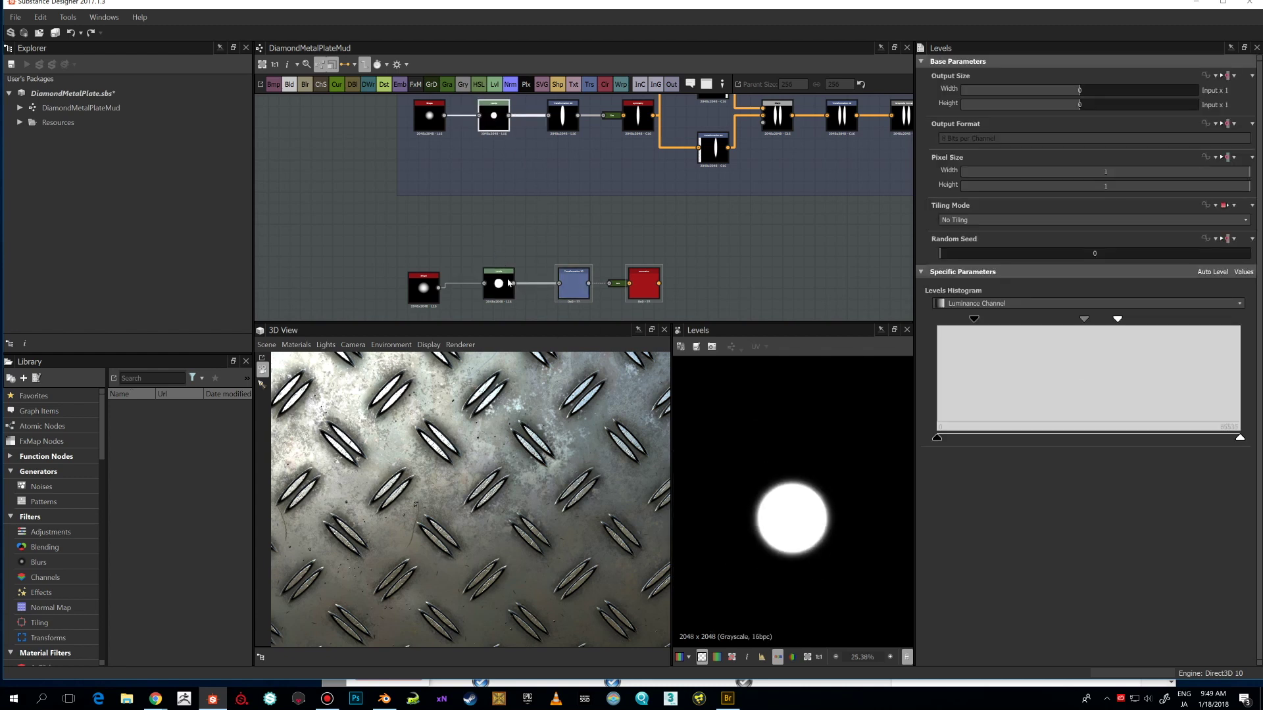
- Shift the lower transform's ellipse to Offset X -0.115, forming a thin pointed mirrored diamond
left_click(575, 281)
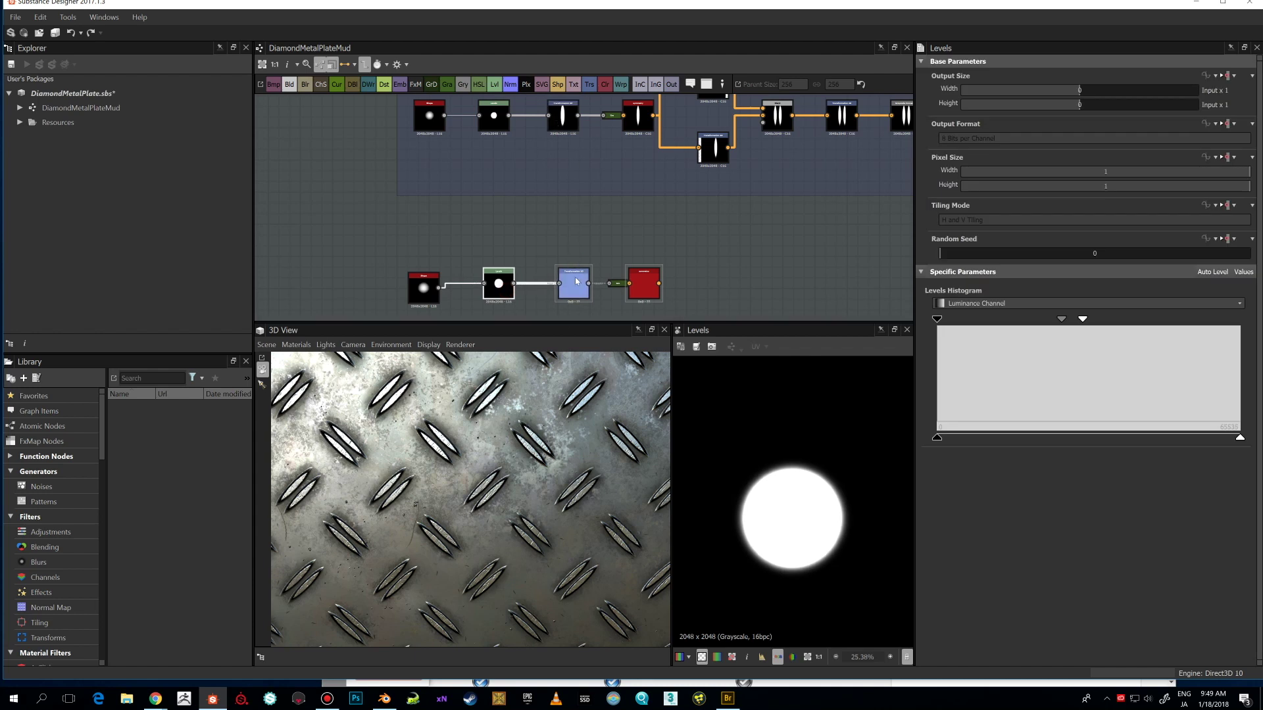
double_click(575, 281)
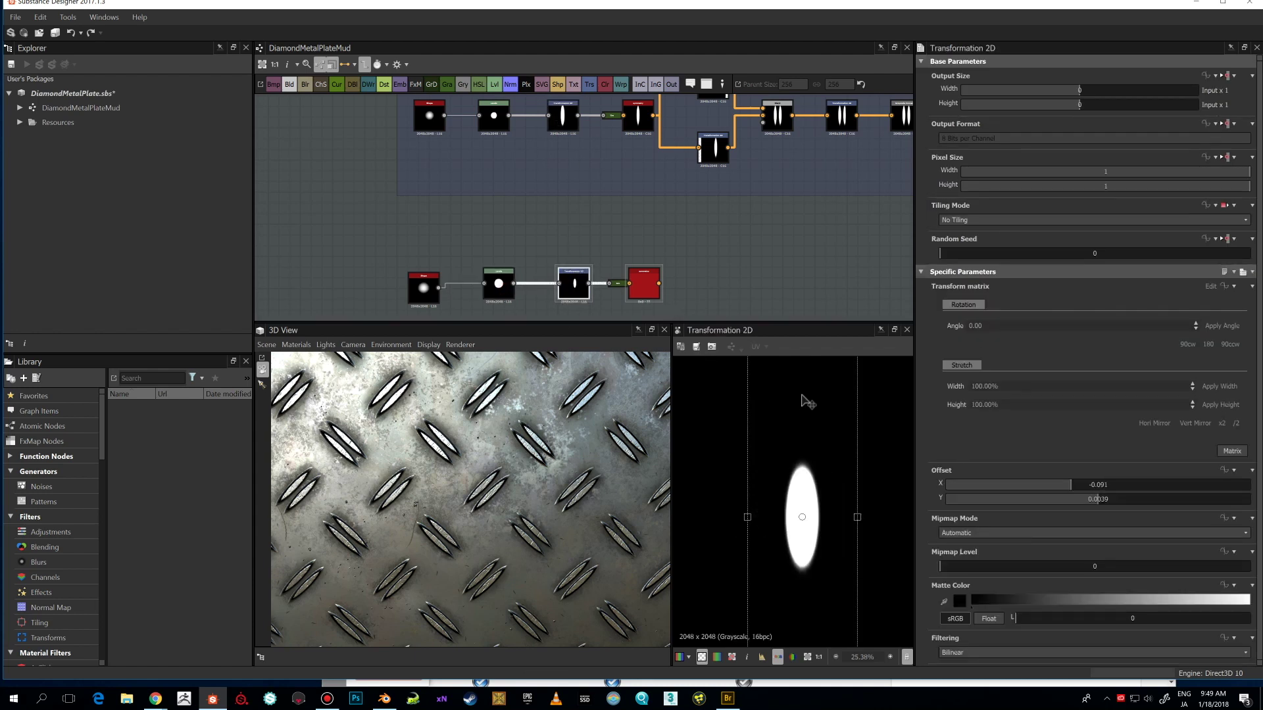
double_click(635, 288)
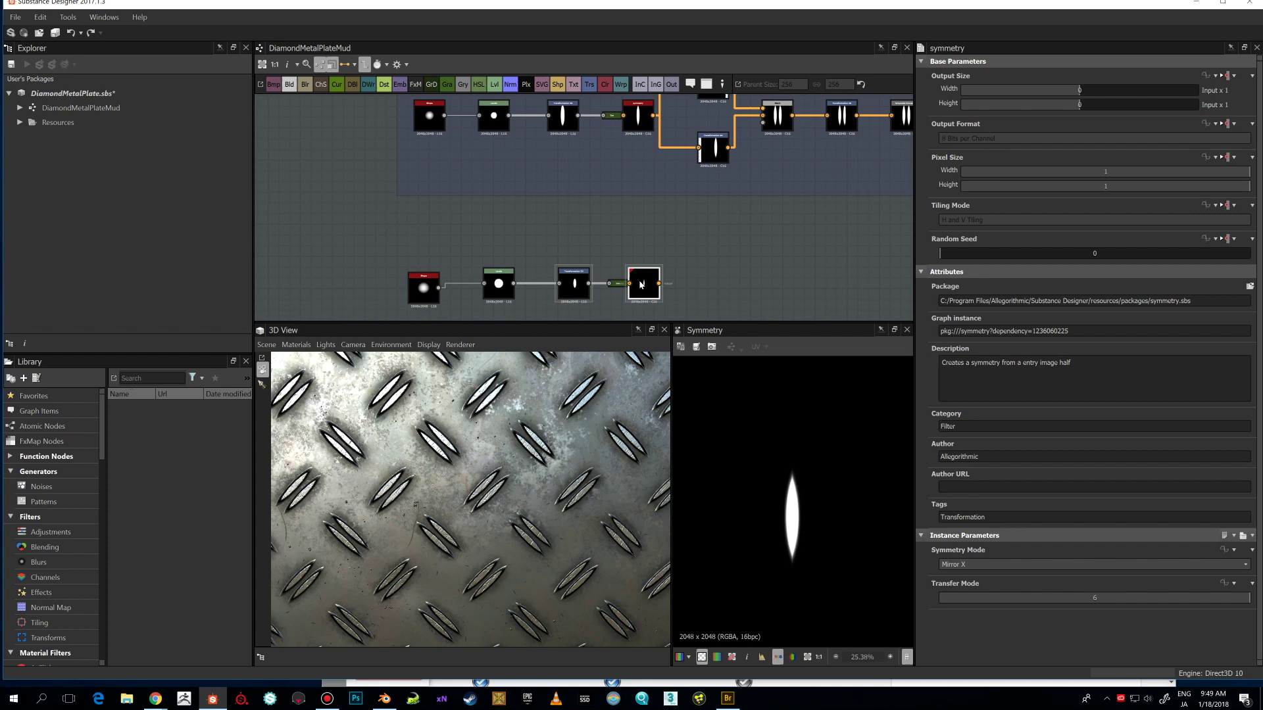
double_click(574, 287)
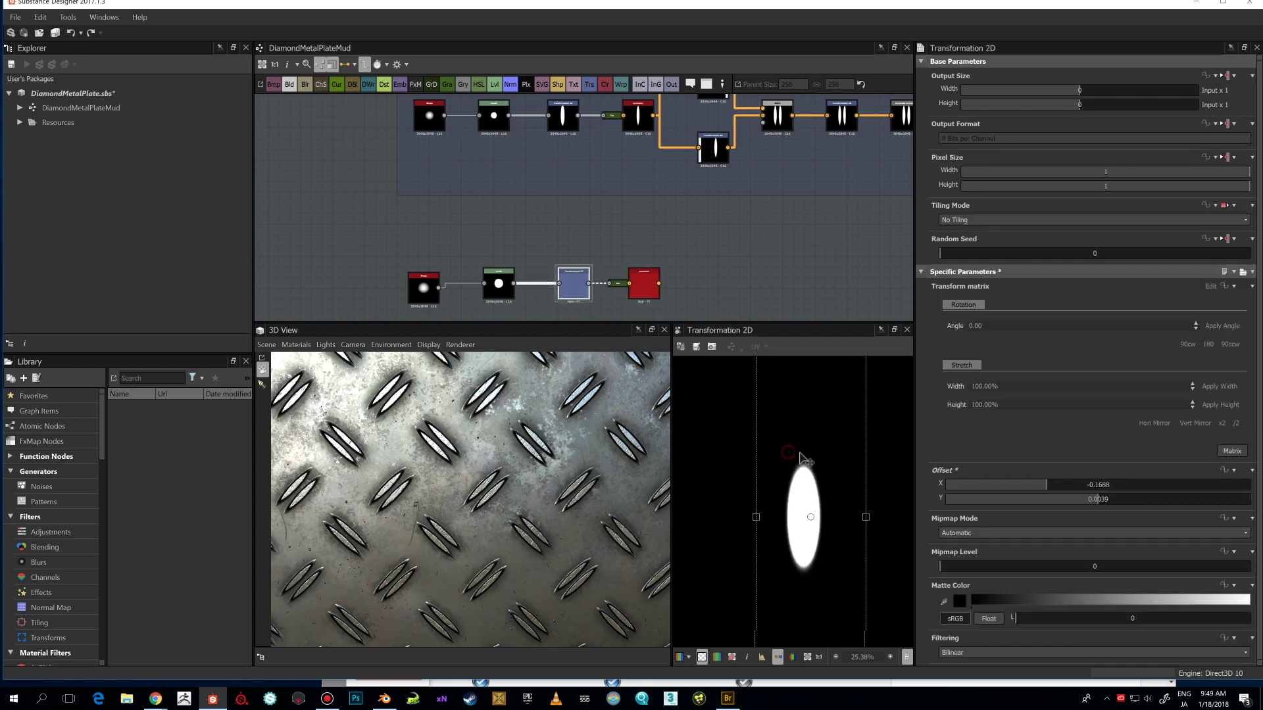
double_click(644, 284)
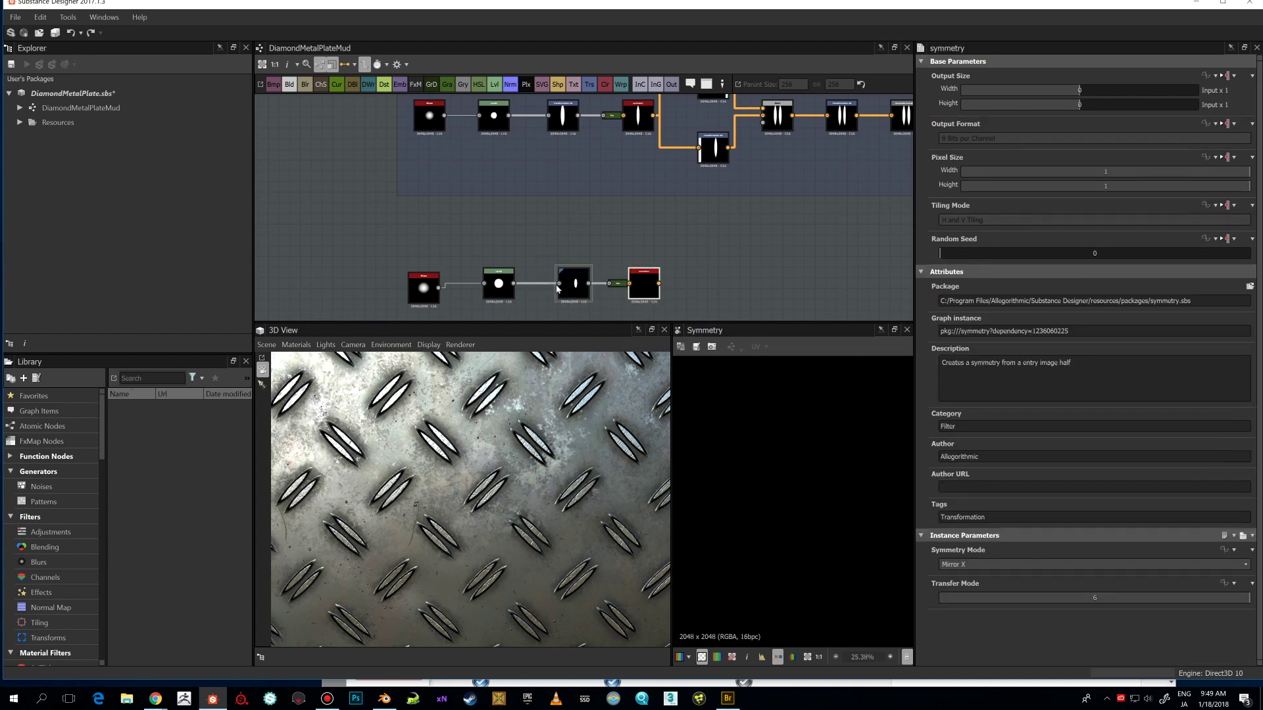
left_click(572, 289)
double_click(572, 289)
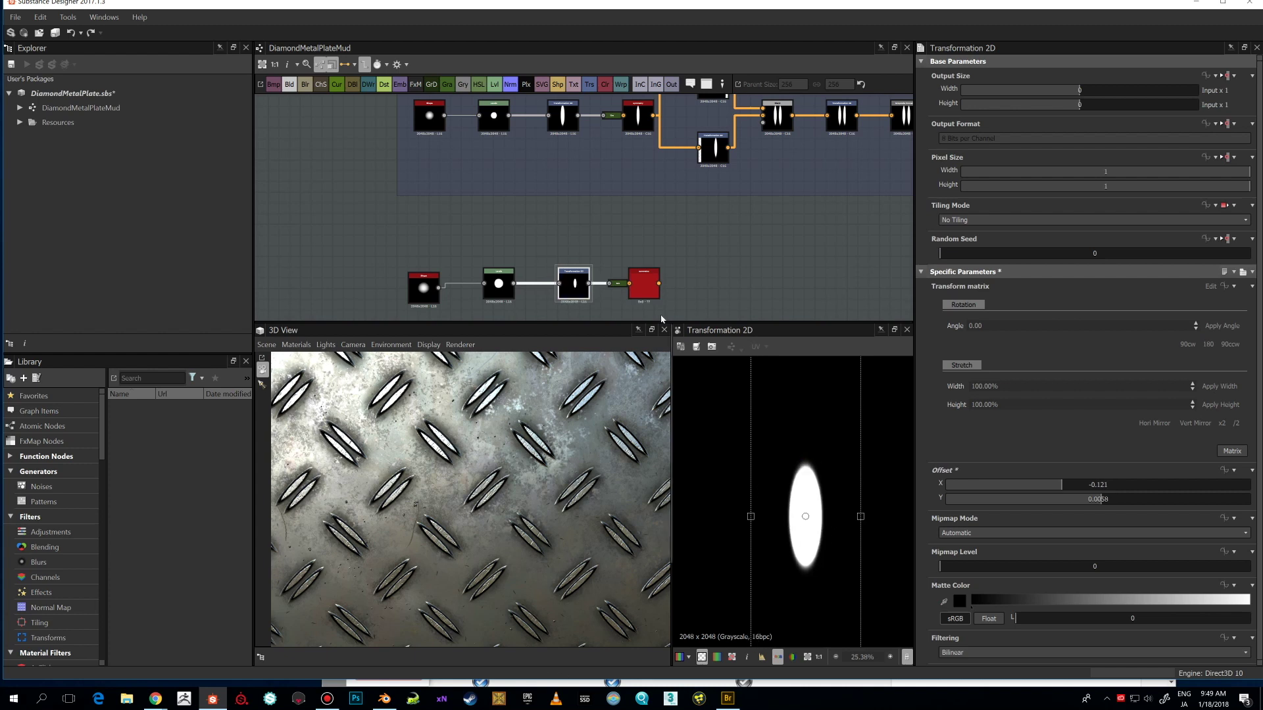
double_click(633, 285)
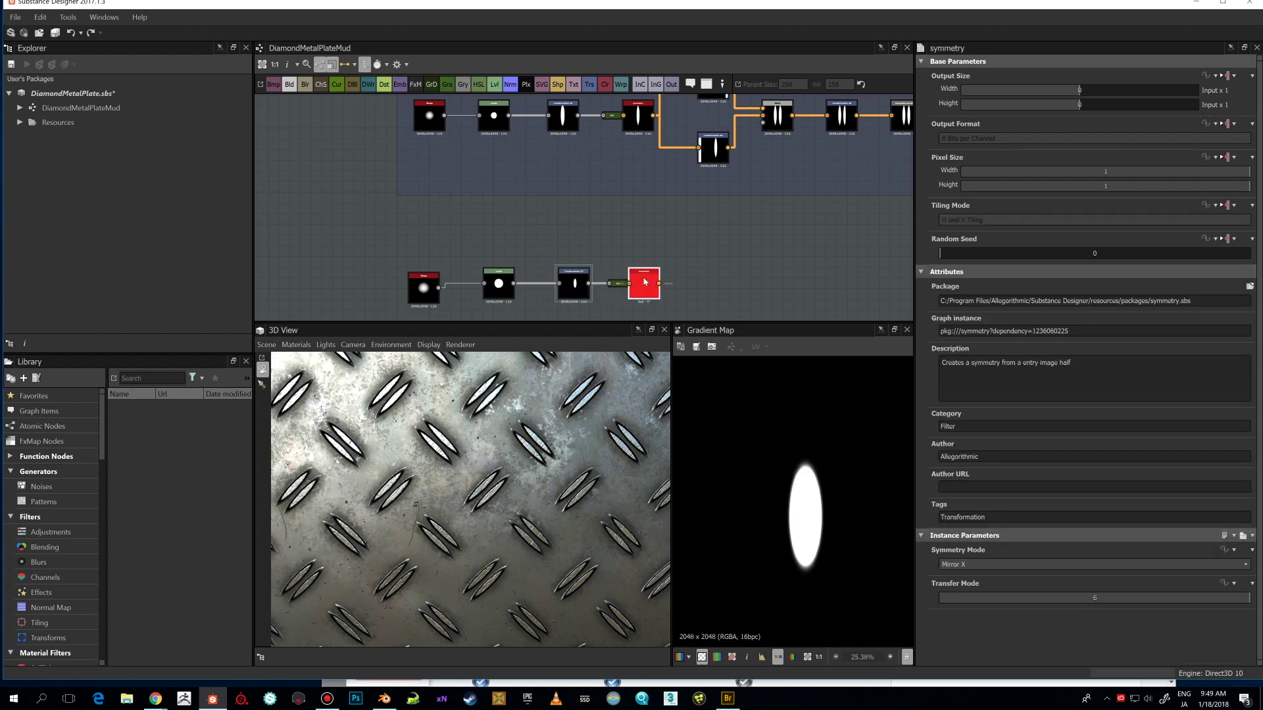
double_click(572, 289)
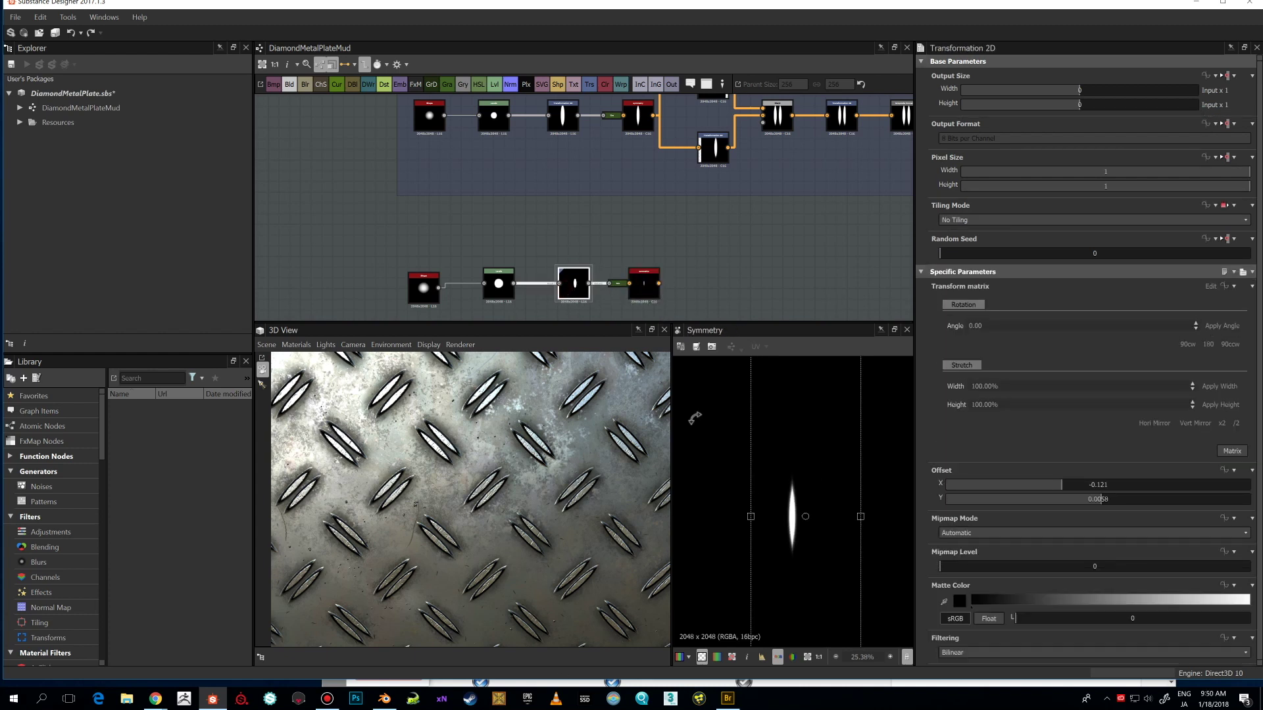
left_click_drag(796, 458, 798, 459)
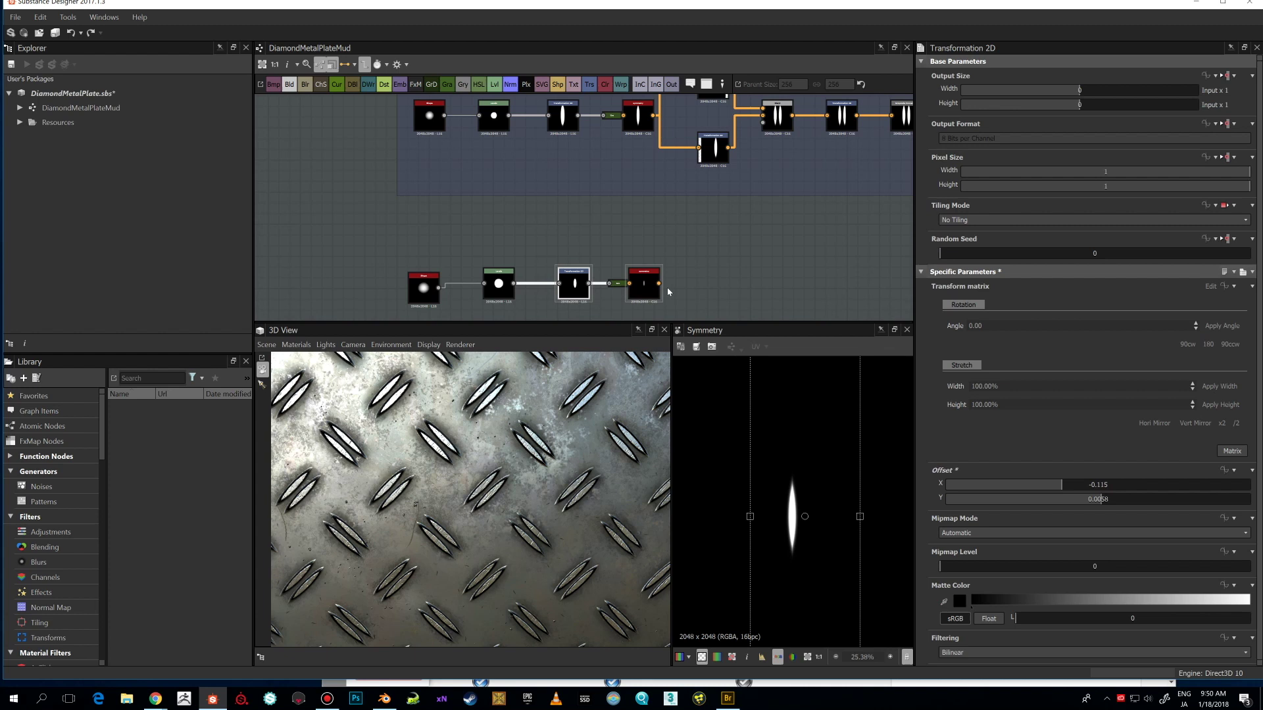
scroll(667, 289, "down", 2)
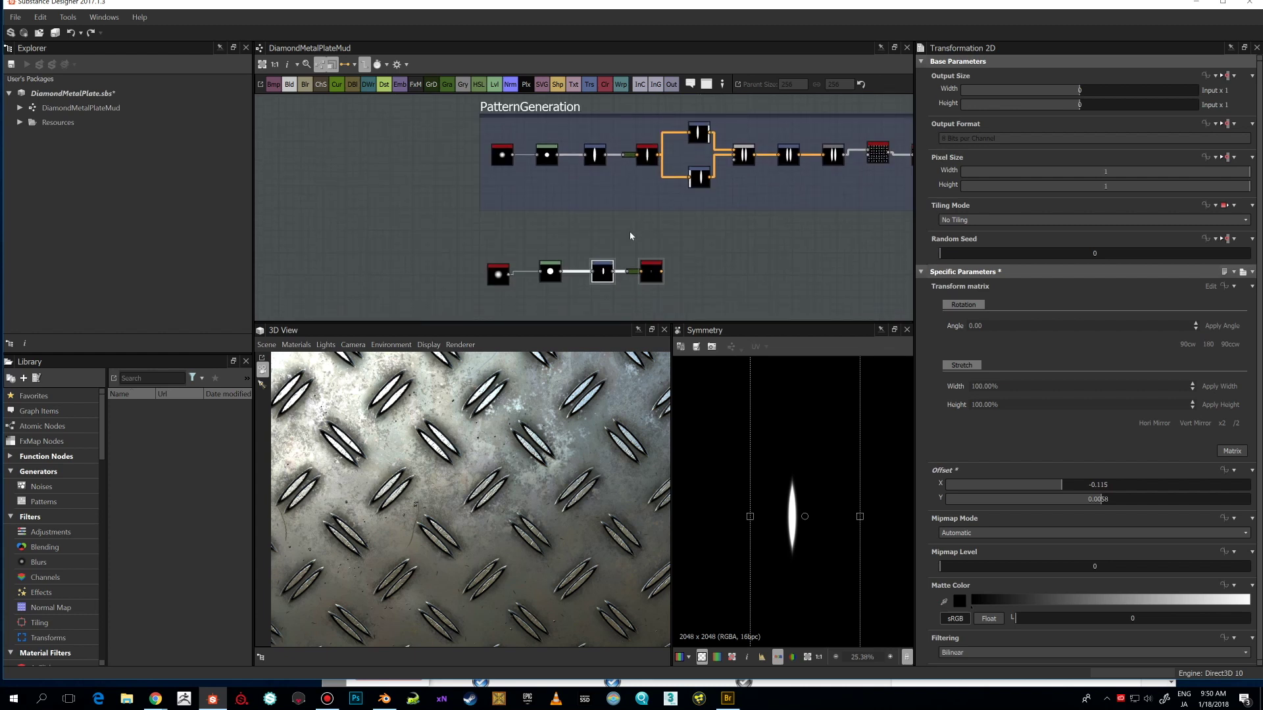
- Enlarge the lower ellipse's transform box, using the upper chain's Symmetry output as reference
scroll(812, 442, "down", 3)
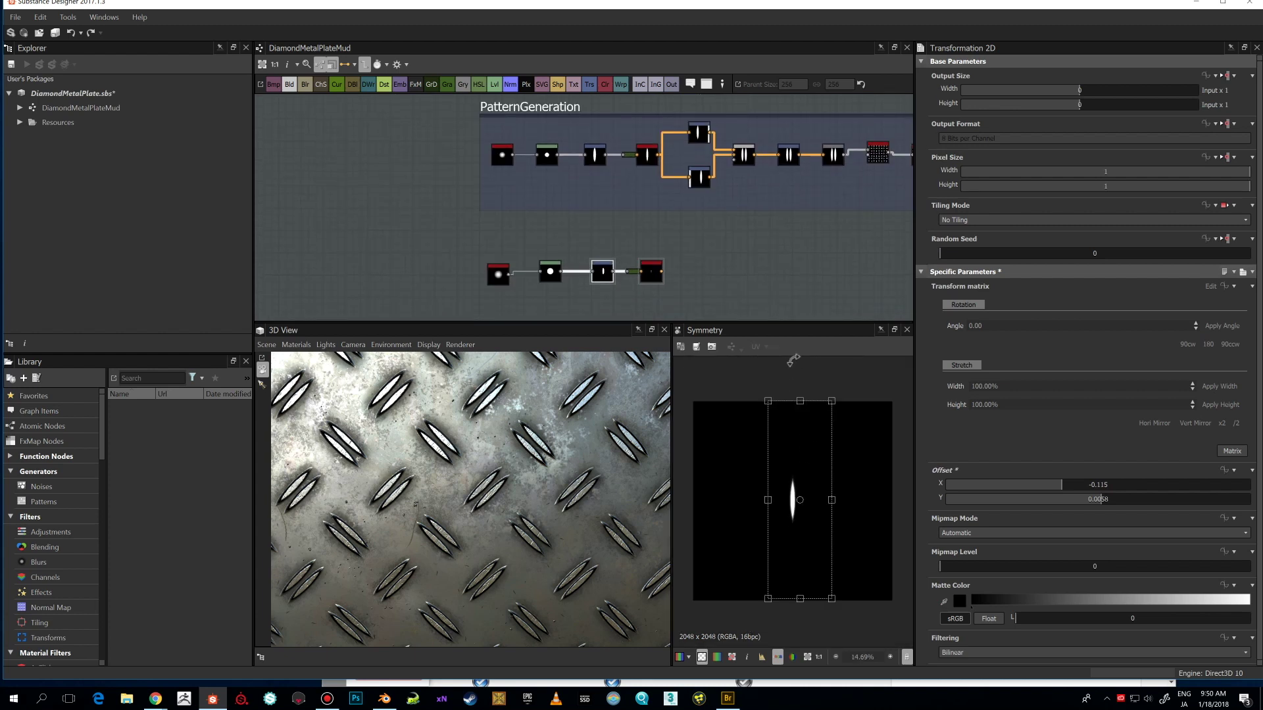
left_click(644, 162)
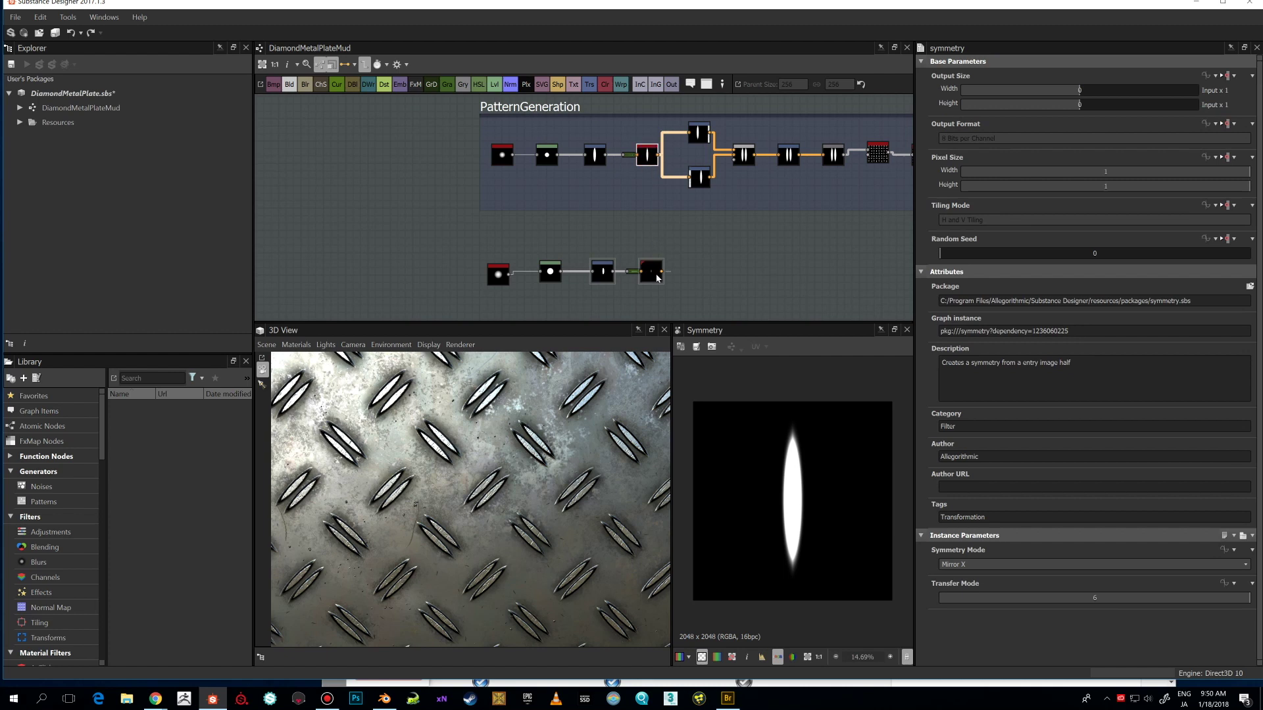
left_click(597, 161)
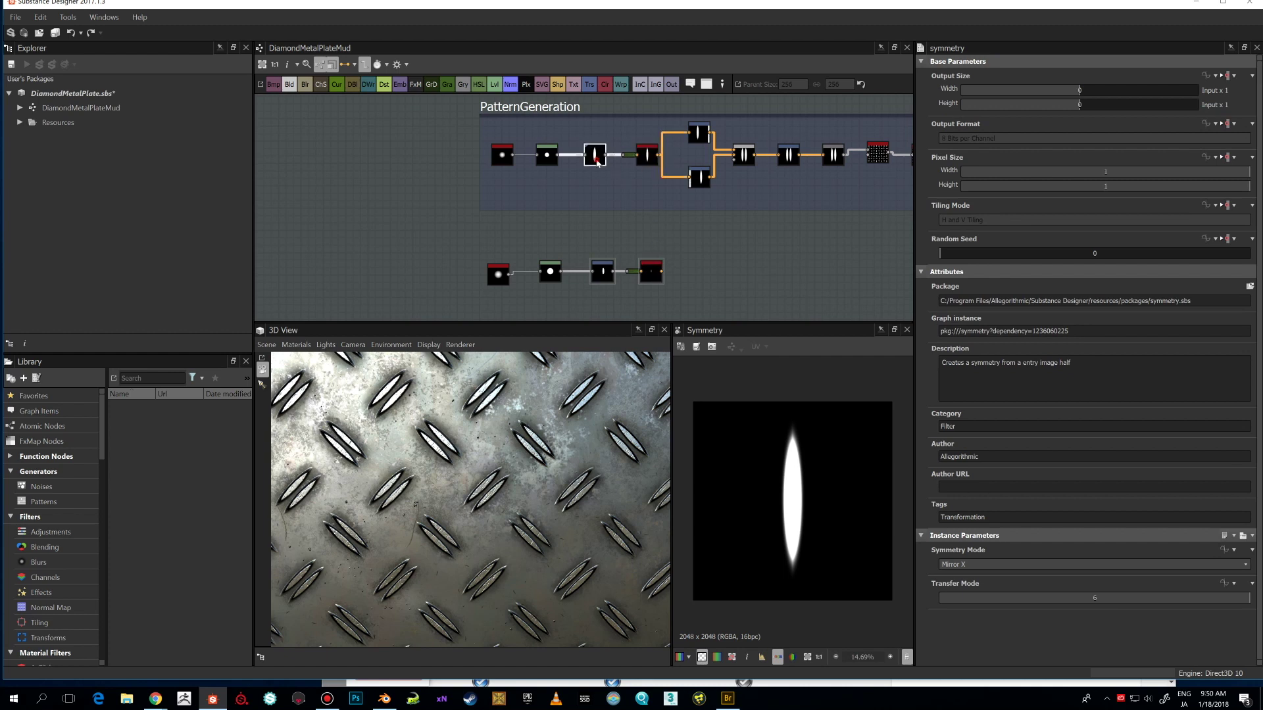
left_click(601, 271)
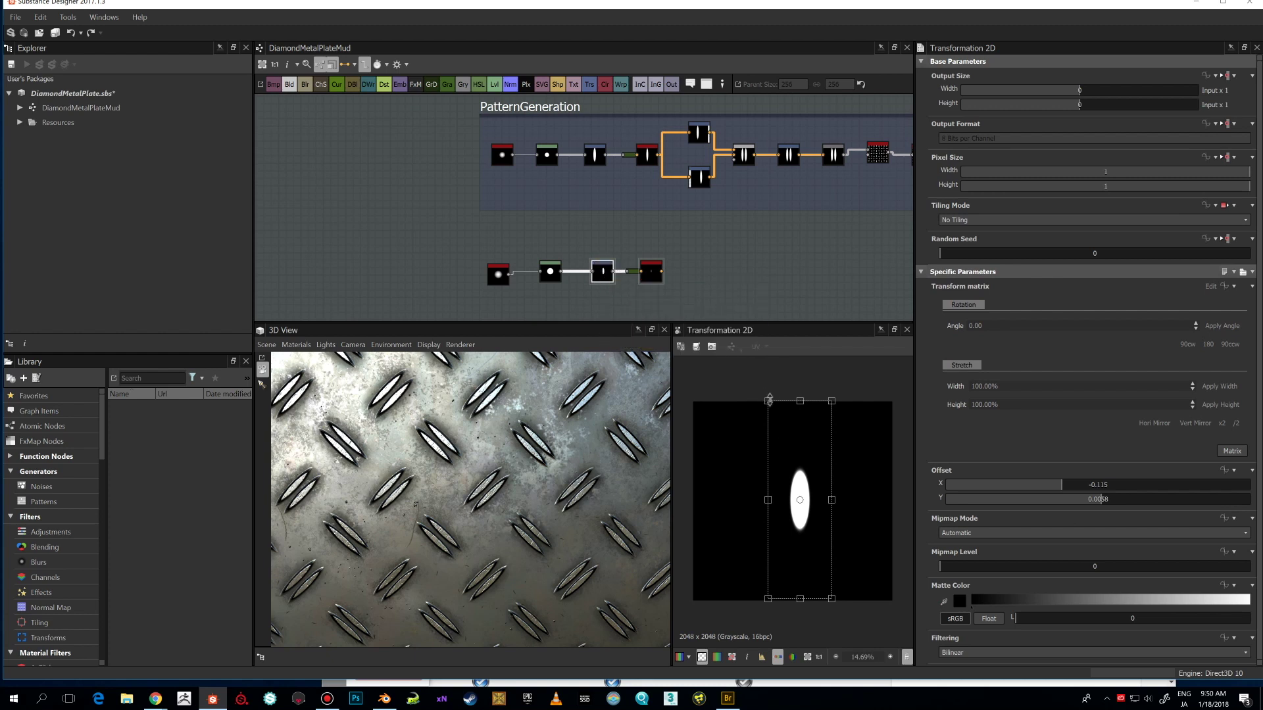
left_click_drag(768, 401, 756, 315)
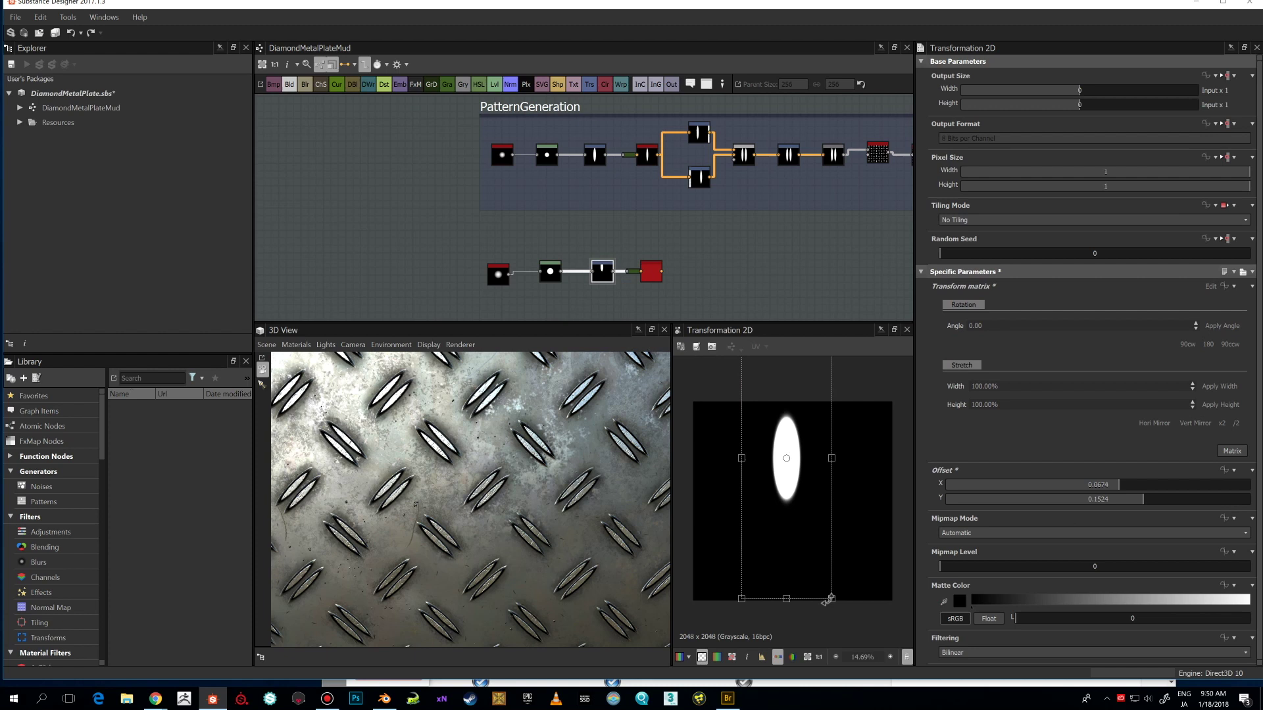
left_click_drag(831, 597, 833, 536)
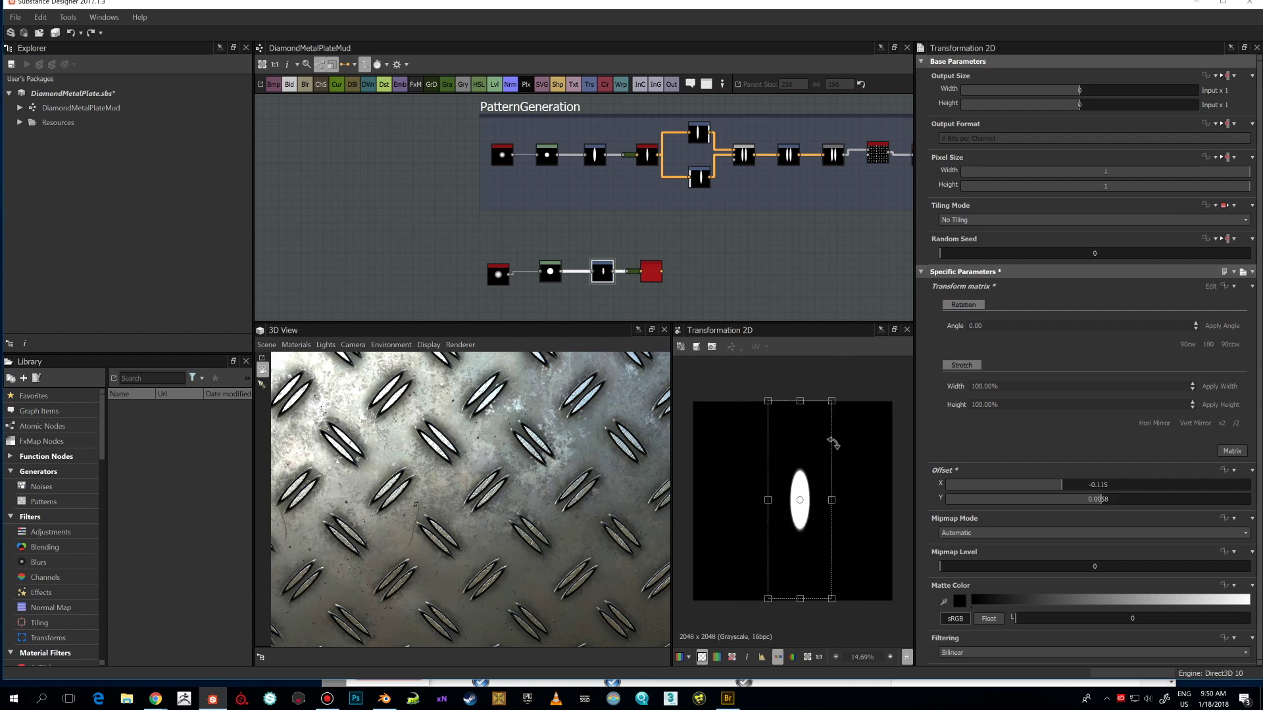
left_click_drag(832, 400, 881, 355)
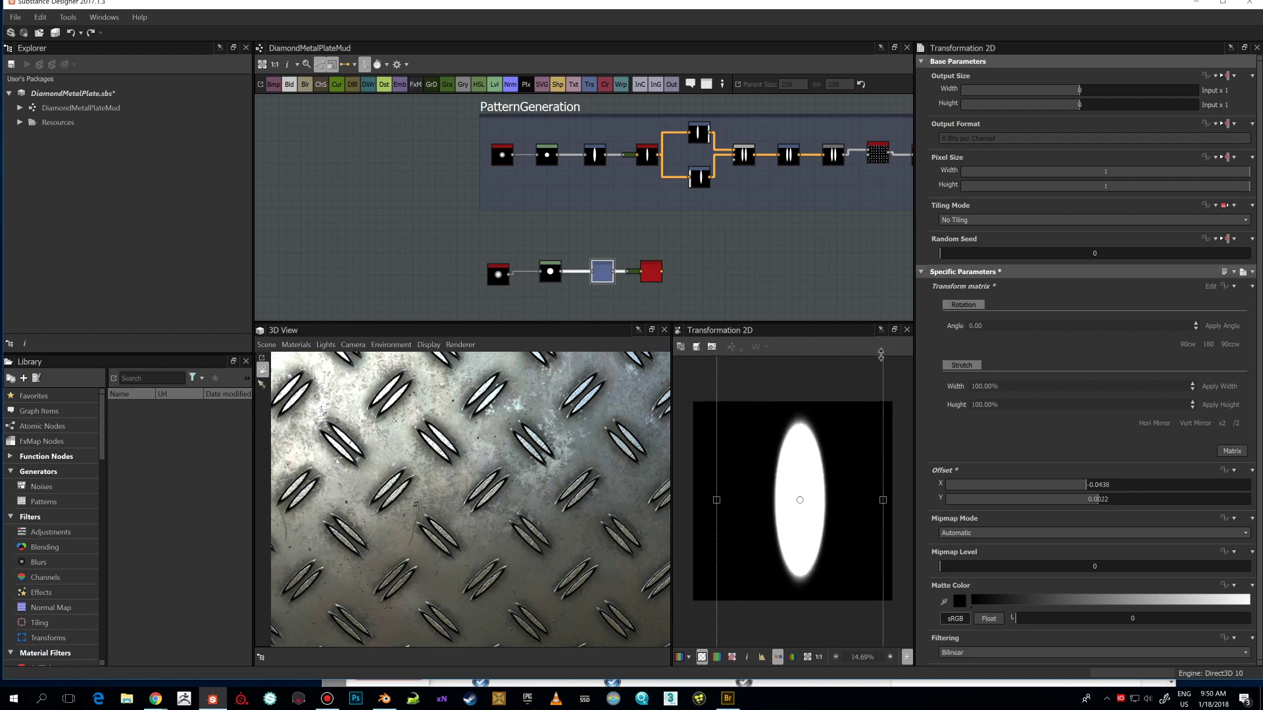
- Narrow the ellipse horizontally so the mirrored output becomes a tall pointed diamond
left_click(658, 273)
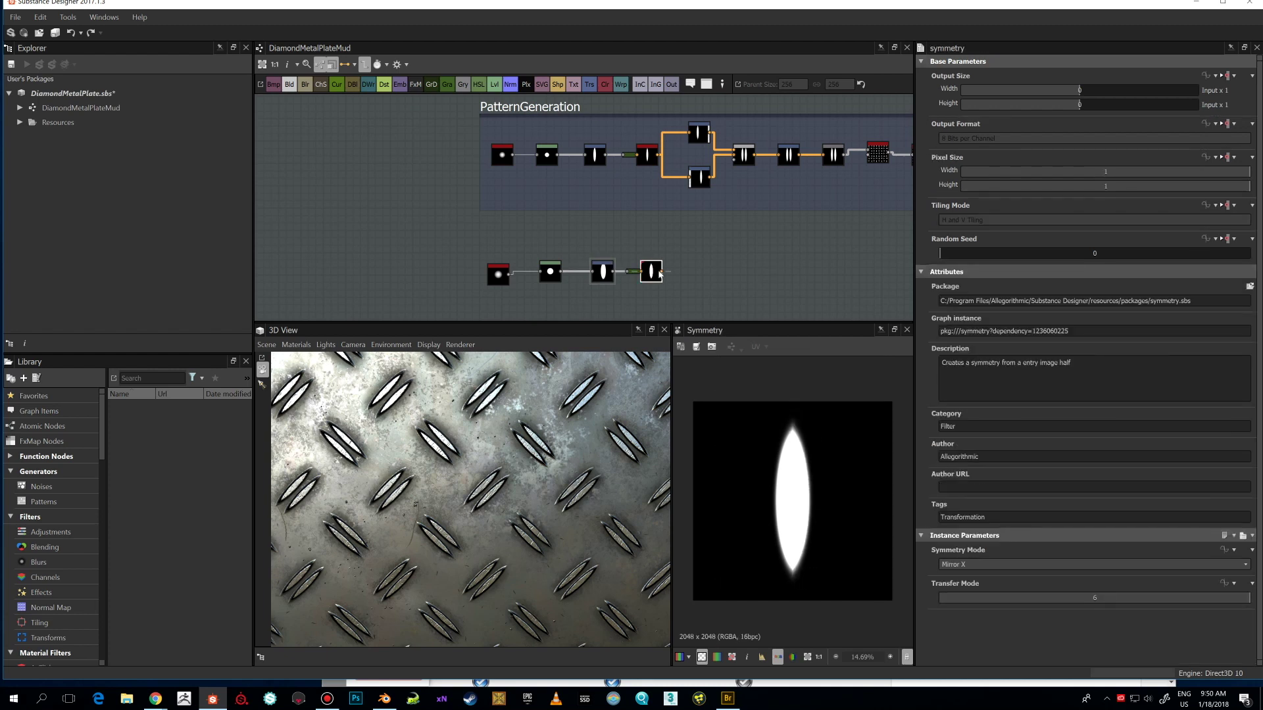
left_click(655, 160)
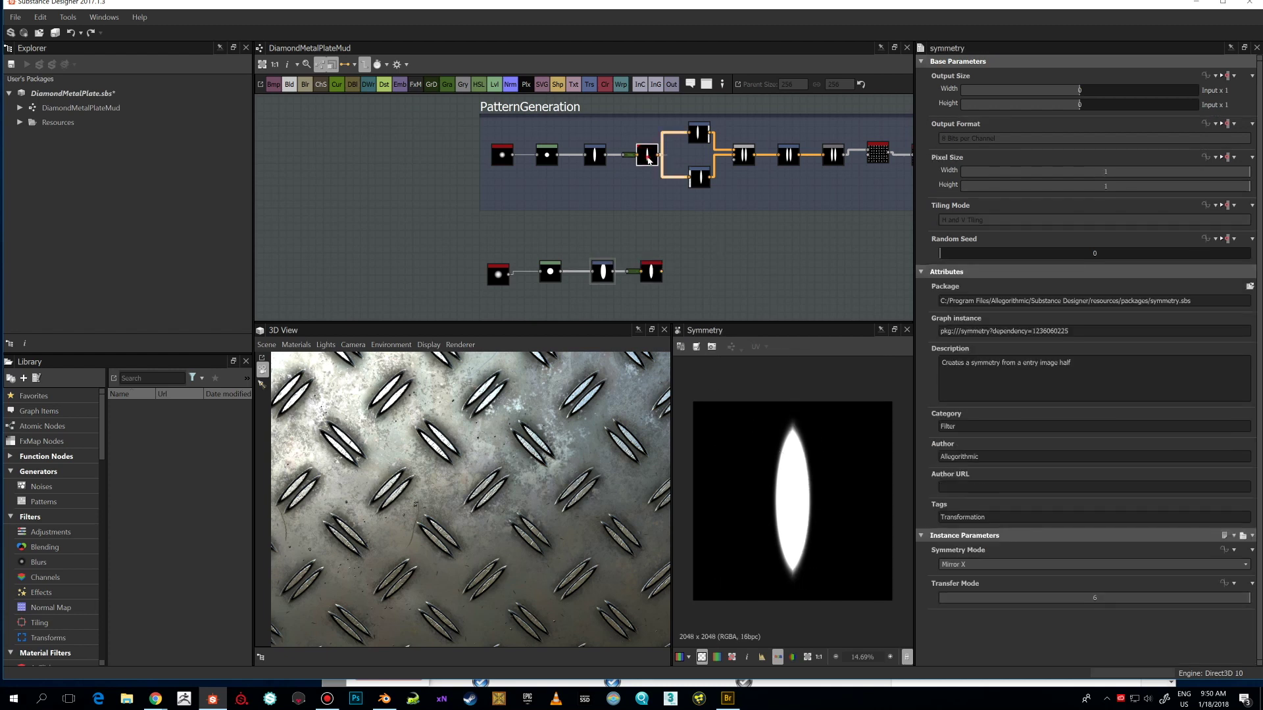
left_click(653, 275)
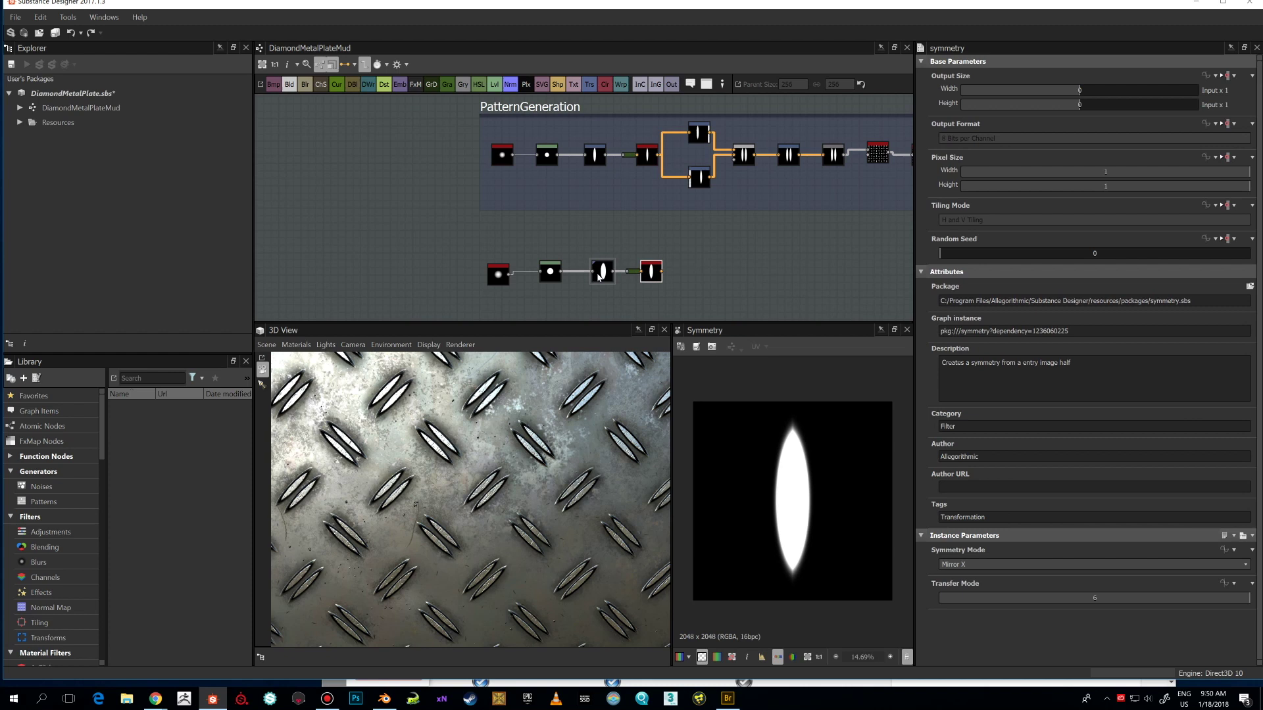
left_click(603, 271)
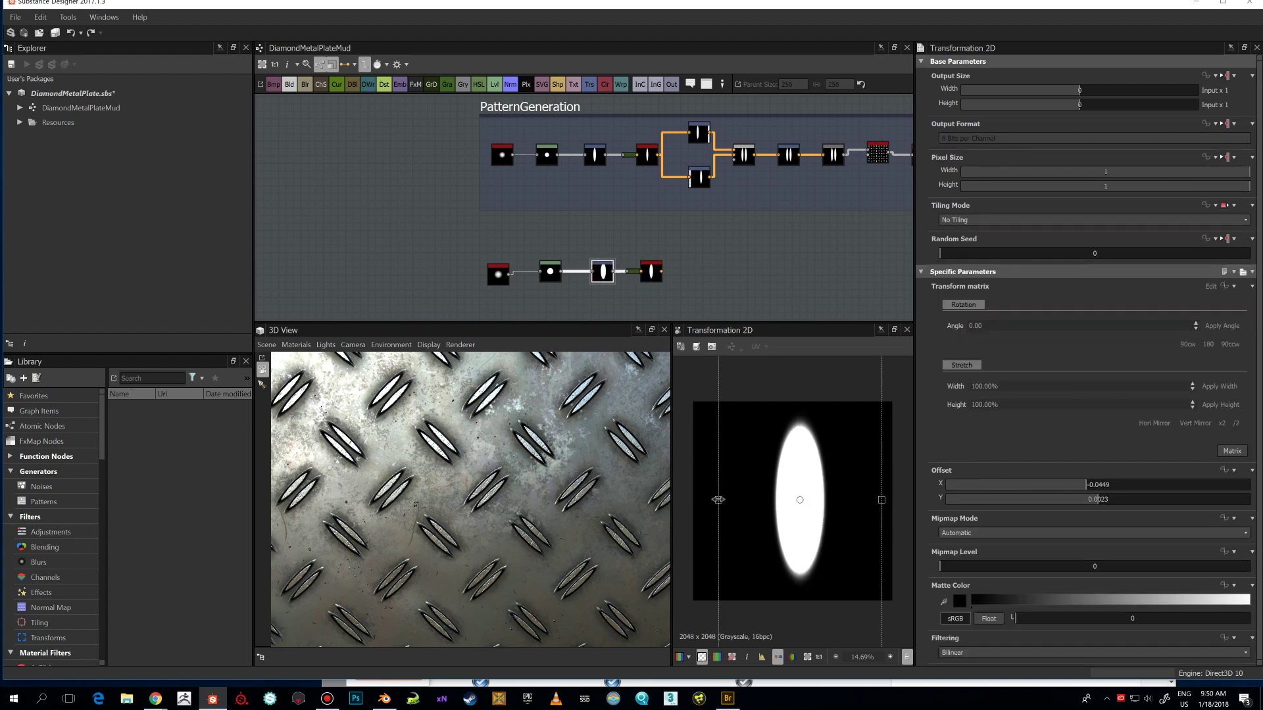
left_click_drag(719, 500, 738, 500)
left_click(651, 272)
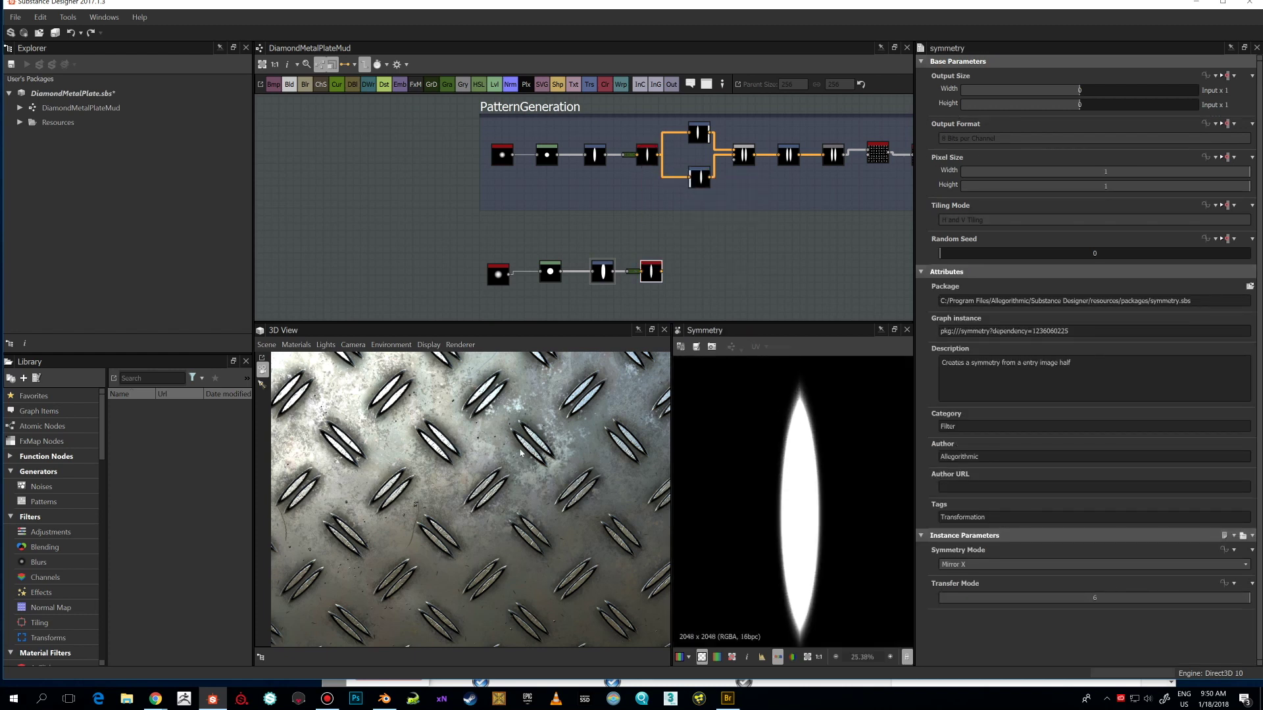
- Zoom the graph to review the lower chain ending in the Mirror X Symmetry node
scroll(505, 446, "up", 5)
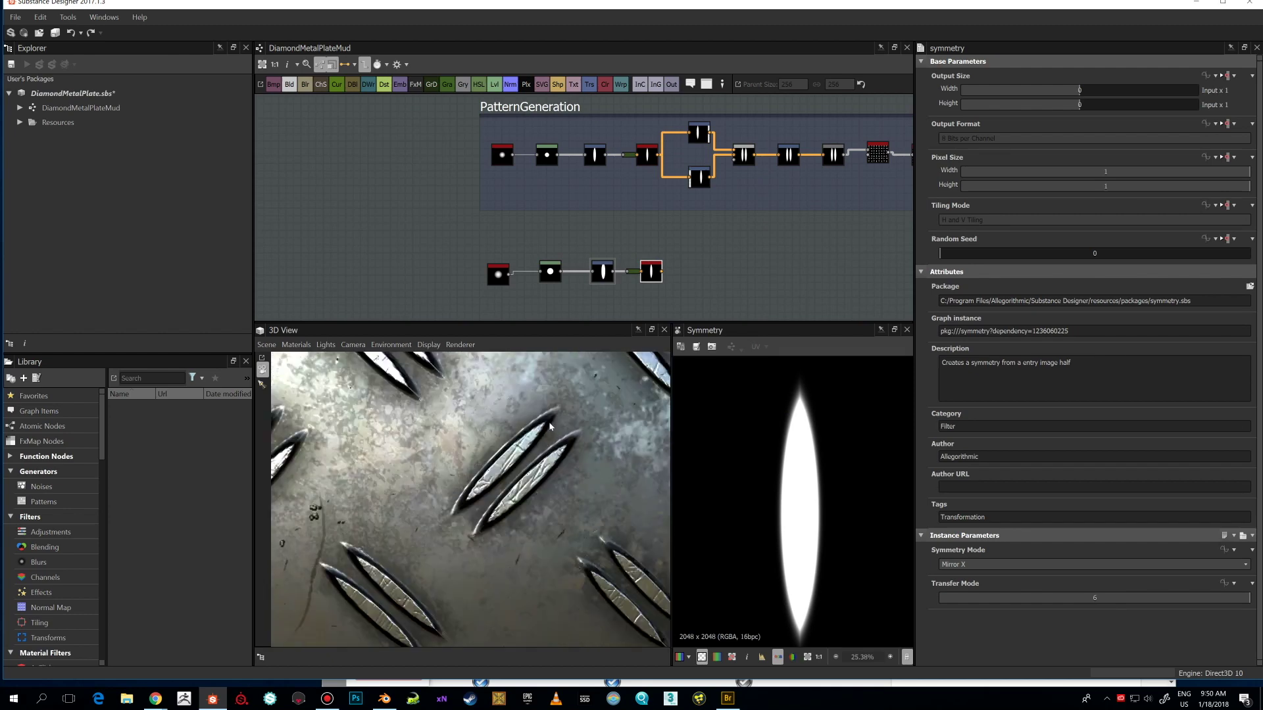
scroll(815, 417, "up", 2)
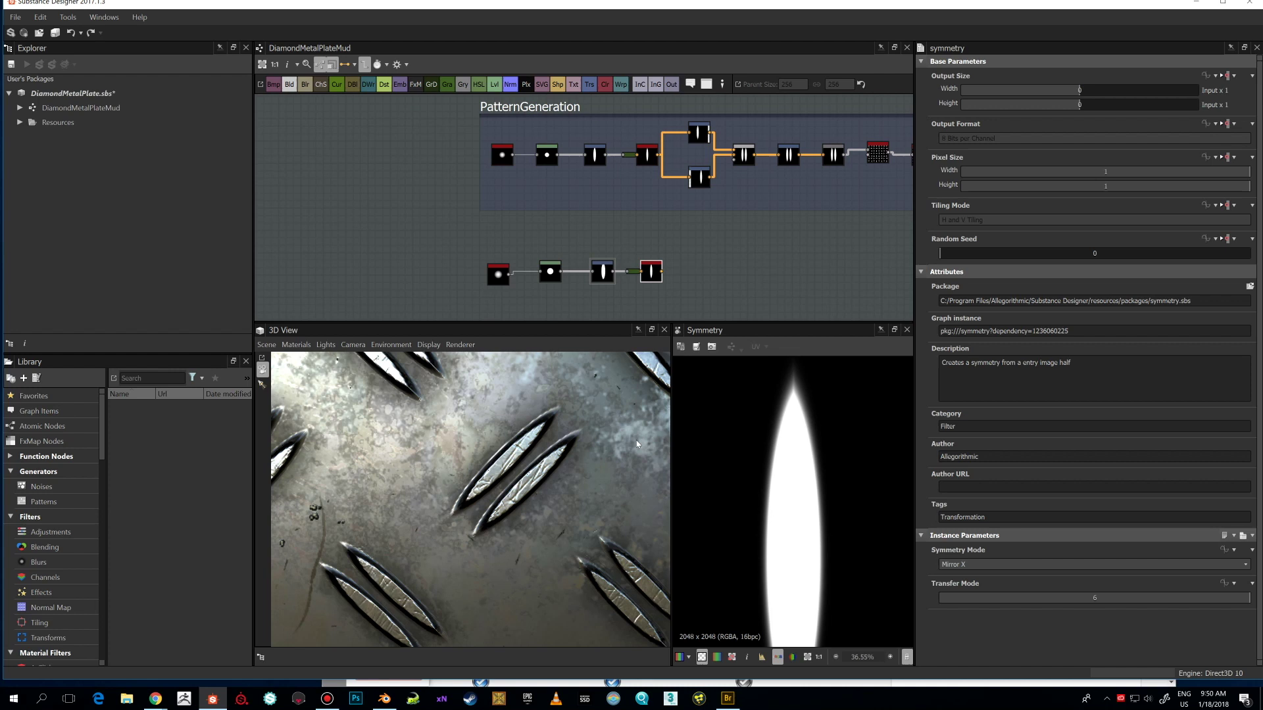
scroll(637, 444, "down", 3)
scroll(711, 255, "down", 1)
scroll(778, 433, "down", 4)
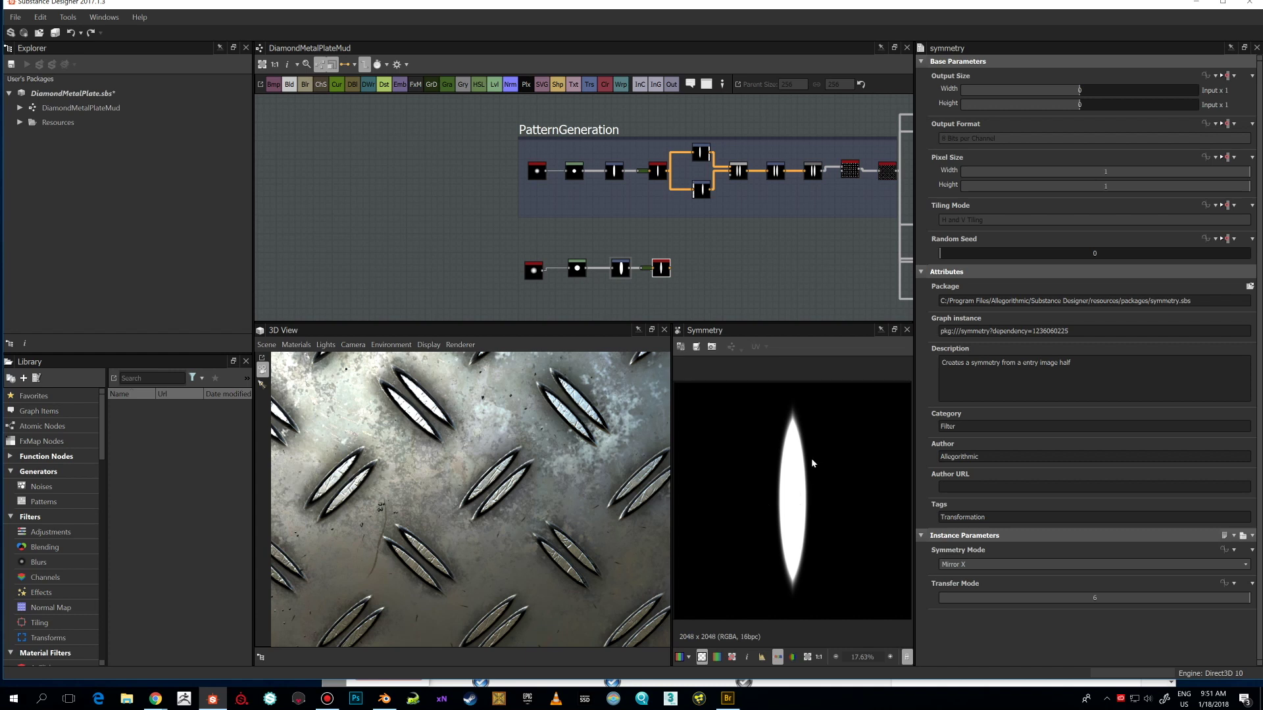
scroll(780, 486, "down", 1)
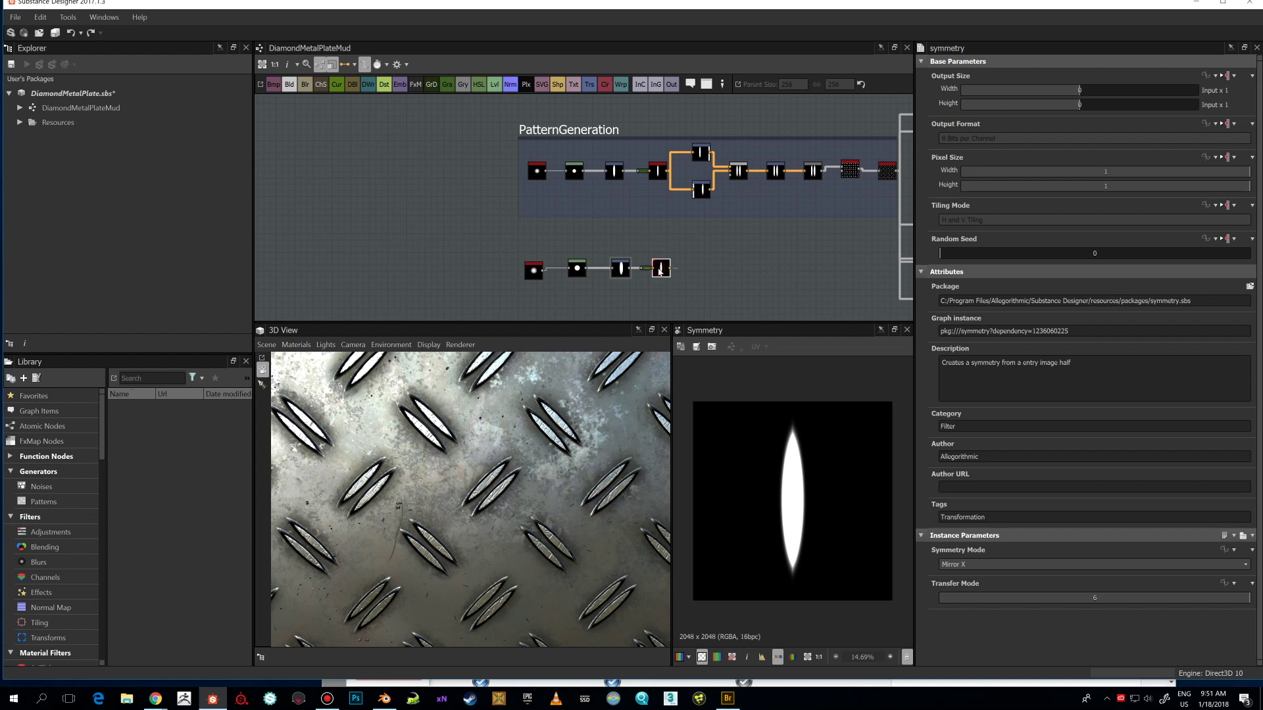
- Add a Transformation 2D after the Symmetry node and duplicate it with Ctrl+D
key("space")
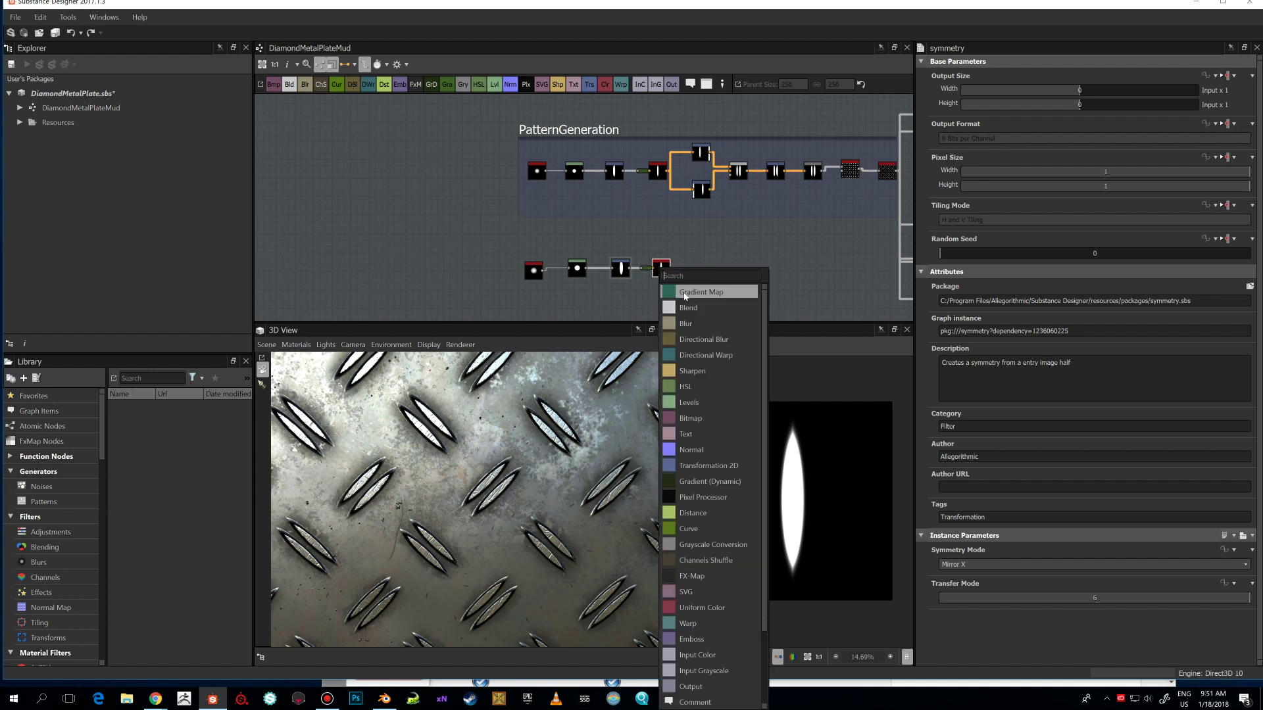
type("tran")
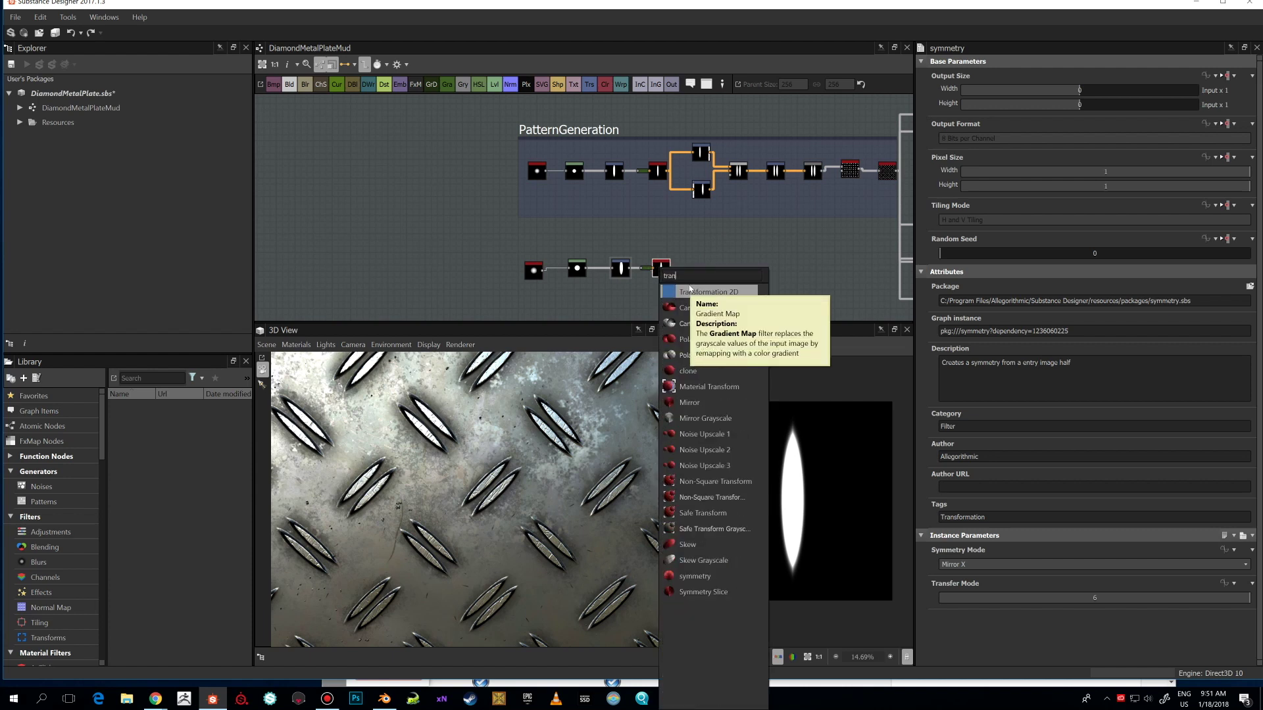
left_click(690, 292)
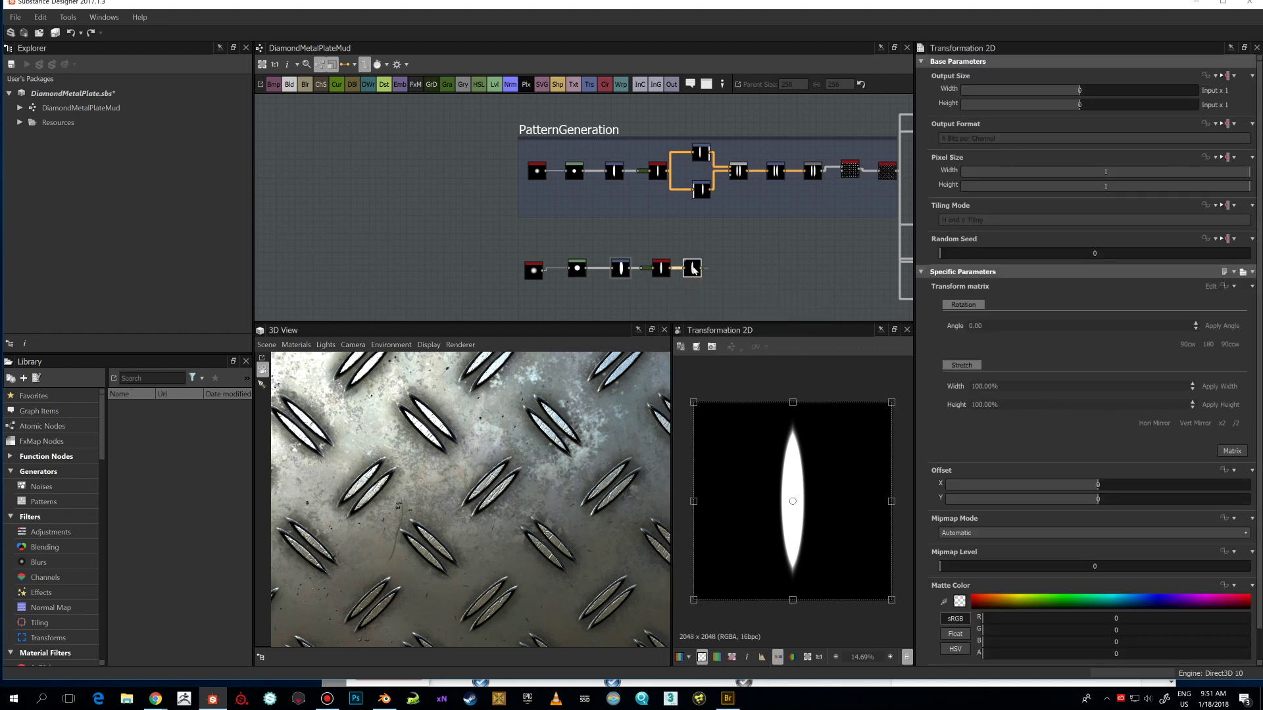
left_click_drag(689, 270, 702, 251)
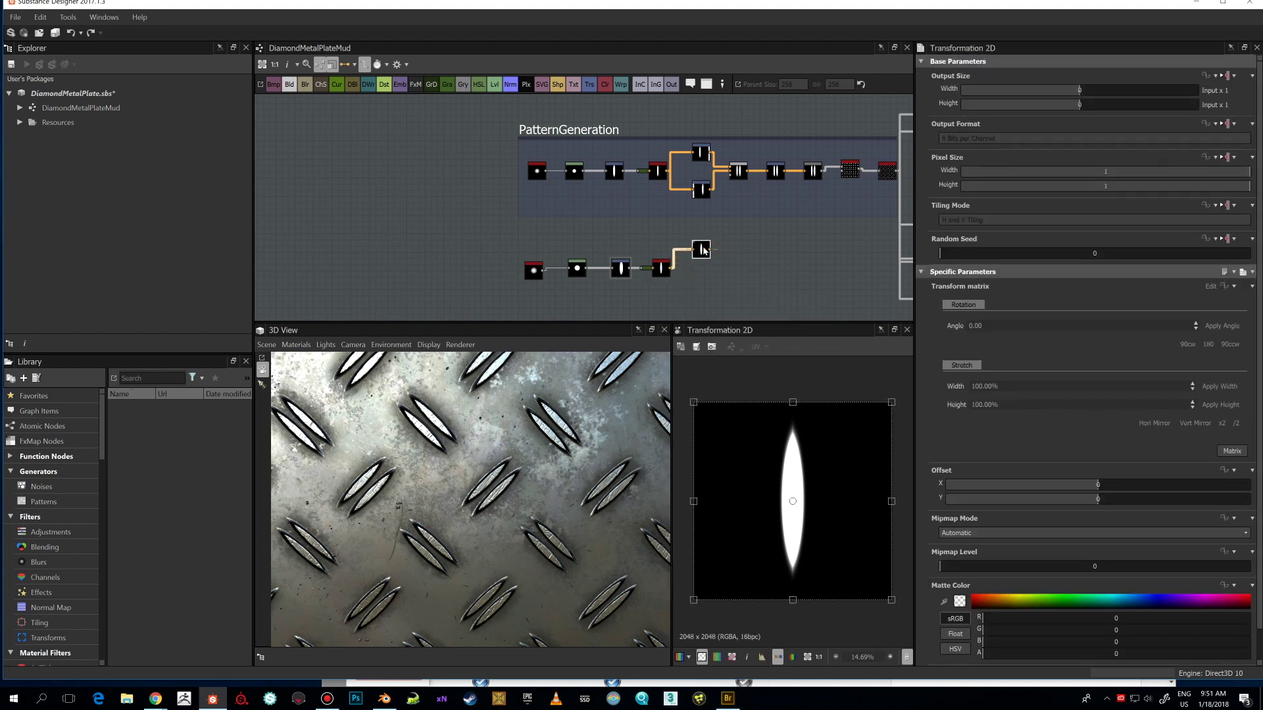
key("ctrl+d")
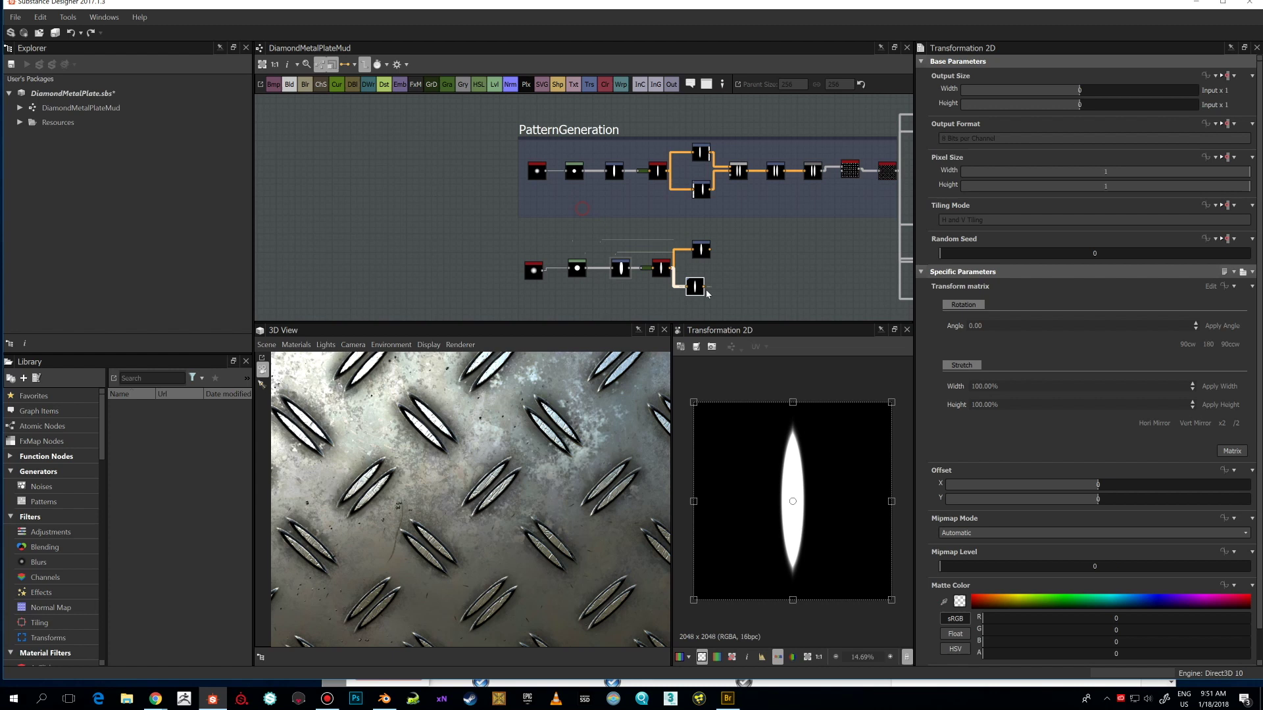
- Set Offset X to -0.1 on the upper transform copy and 0.1 on the lower
left_click(702, 252)
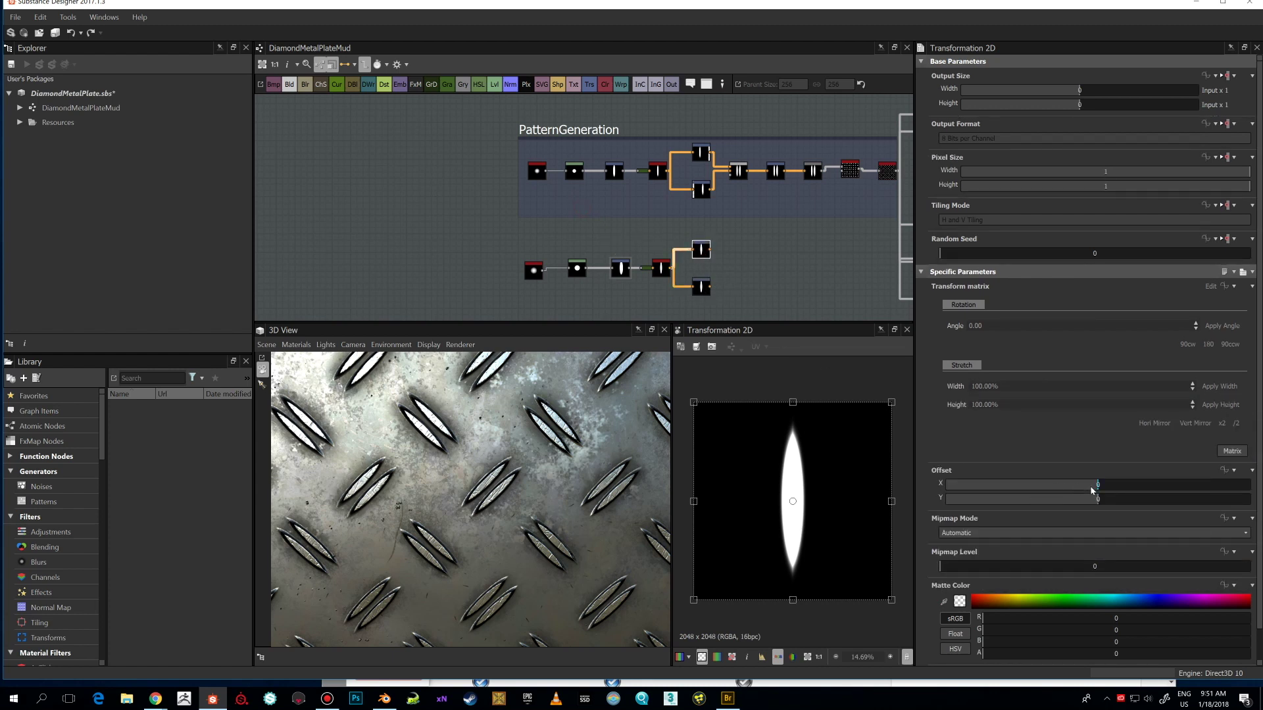
left_click_drag(1091, 490, 1068, 490)
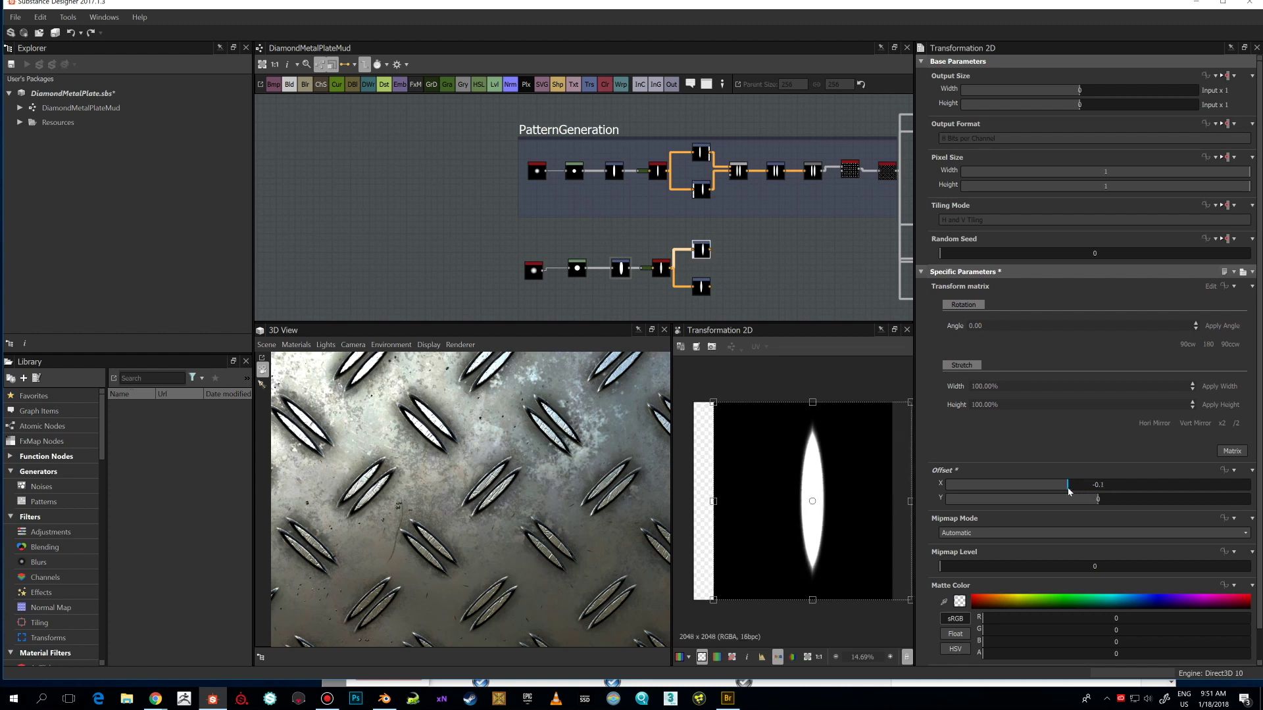
left_click(705, 287)
left_click_drag(1099, 486, 1127, 488)
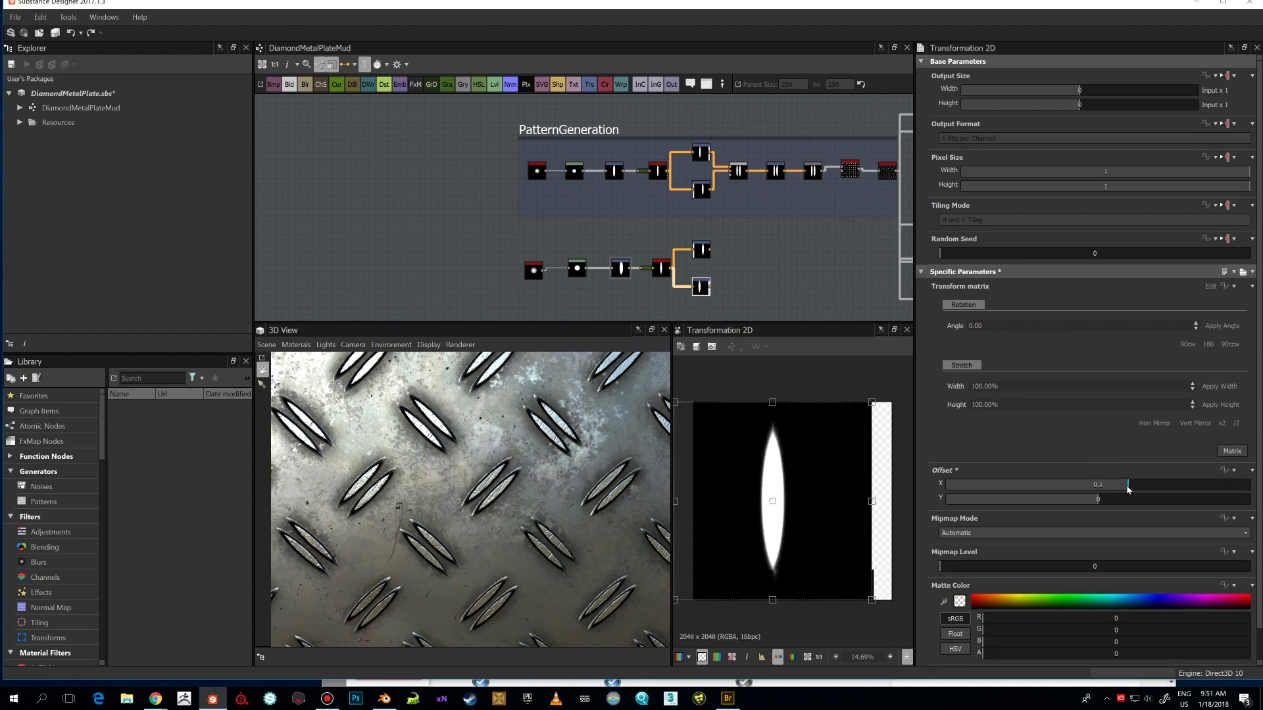
left_click(705, 250)
- Merge both transform copies into a Blend node set to Add (Linear Dodge)
left_click_drag(708, 250, 711, 253)
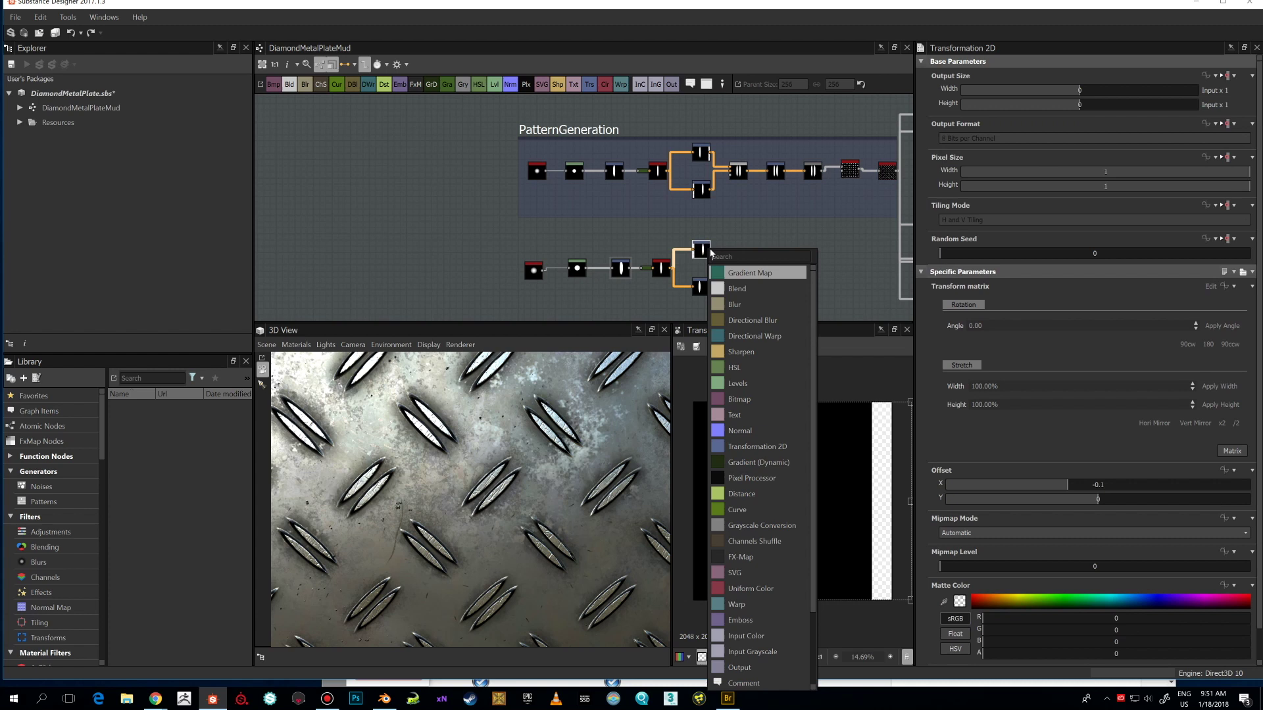
left_click(736, 289)
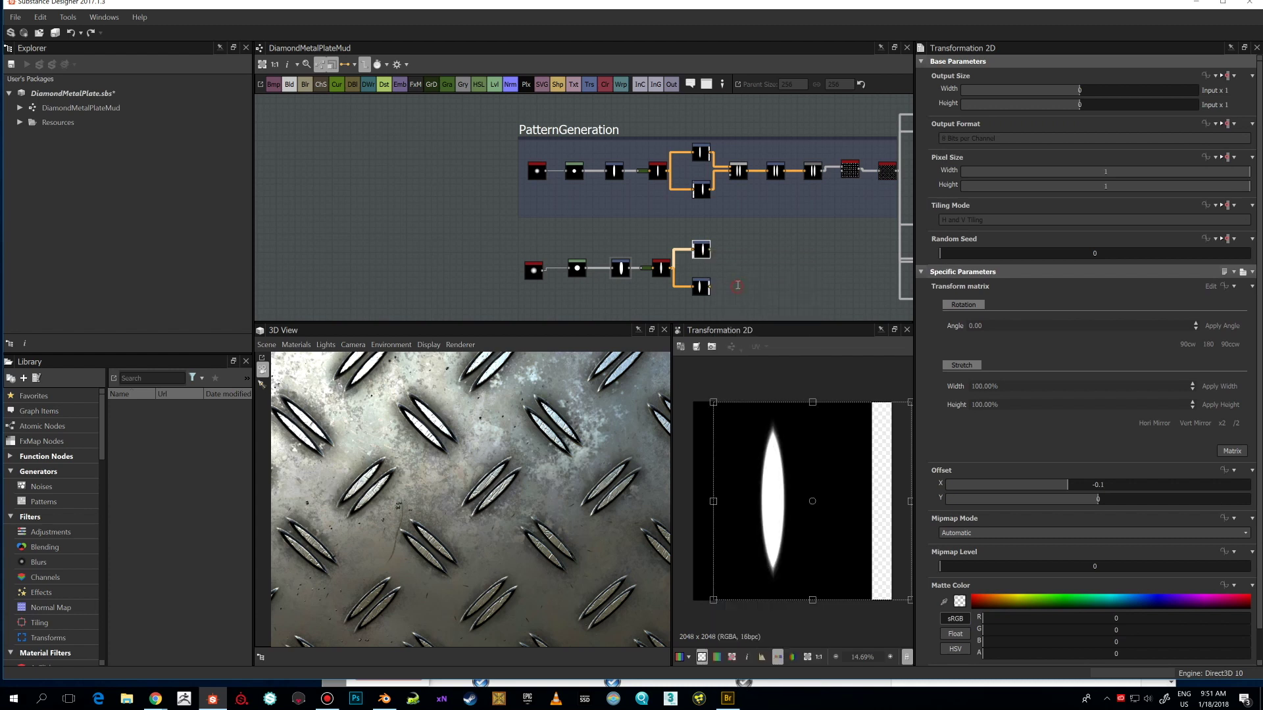
left_click_drag(709, 289, 744, 267)
left_click(997, 332)
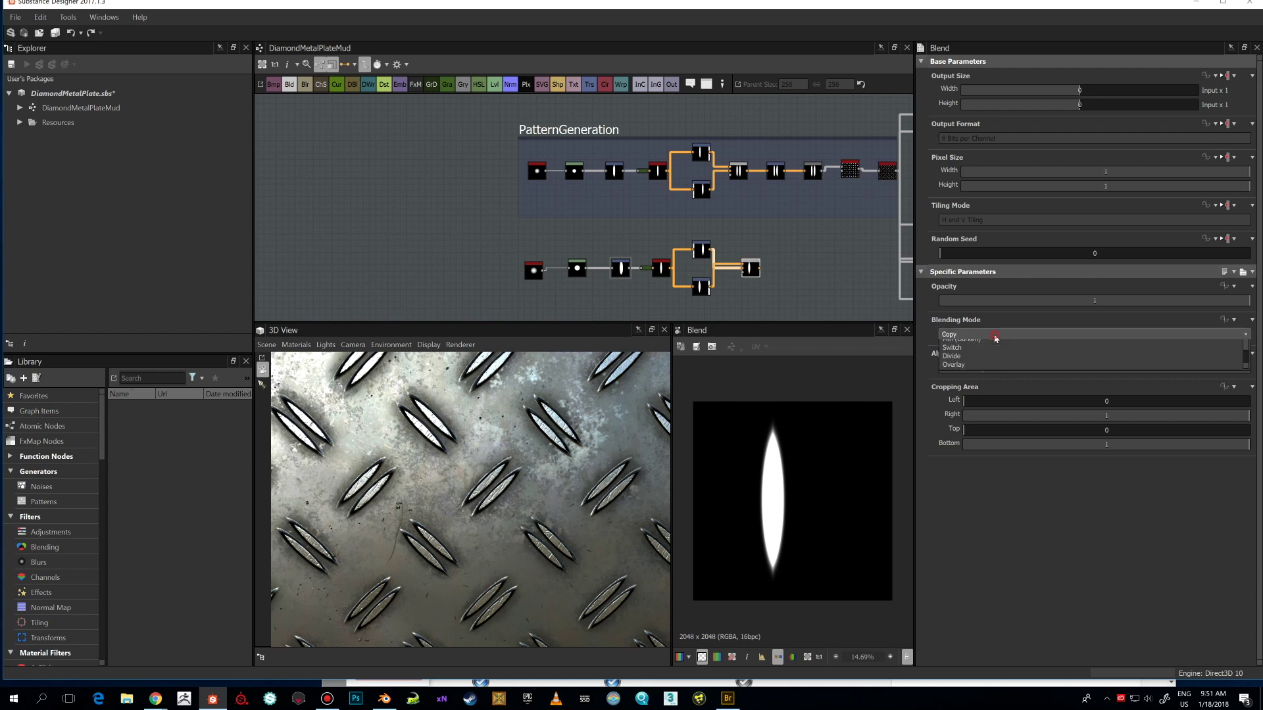
left_click(991, 355)
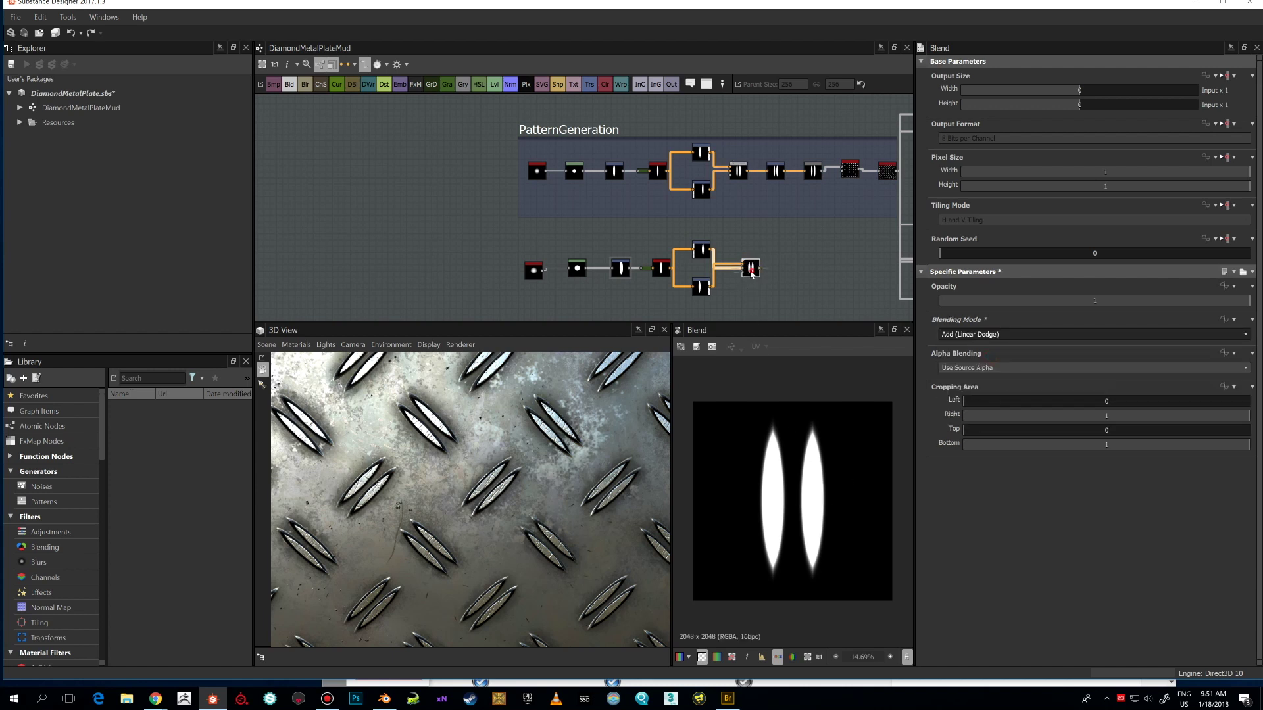
left_click_drag(752, 273, 745, 279)
- Compare the Blend node's settings with the upper chain's transform and Grayscale Conversion nodes
left_click(774, 174)
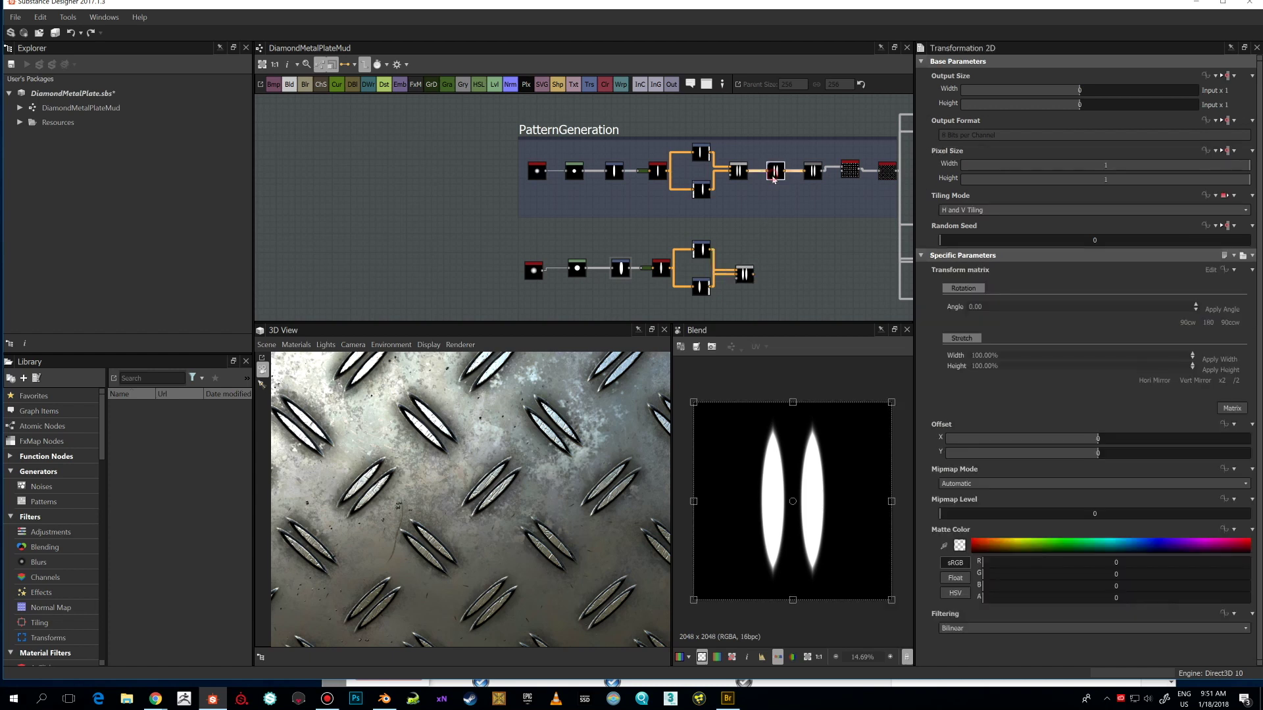
double_click(773, 175)
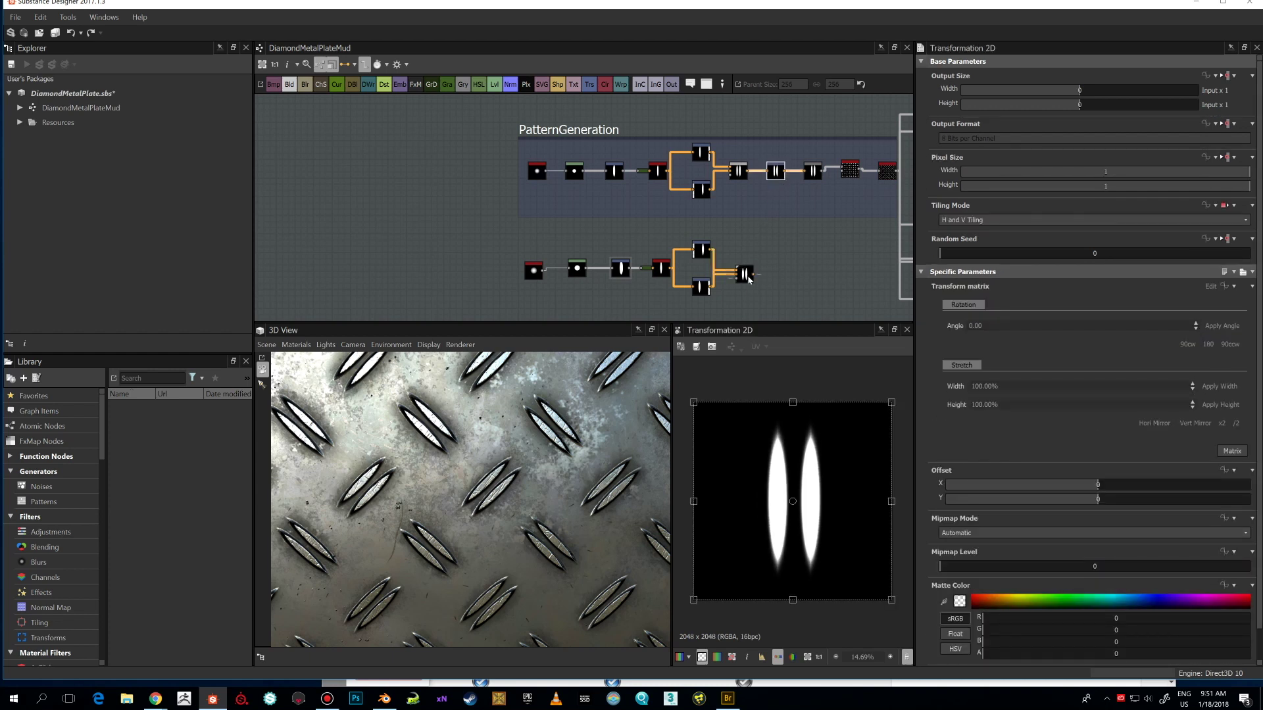
left_click_drag(749, 279, 749, 276)
left_click(745, 271)
left_click(780, 174)
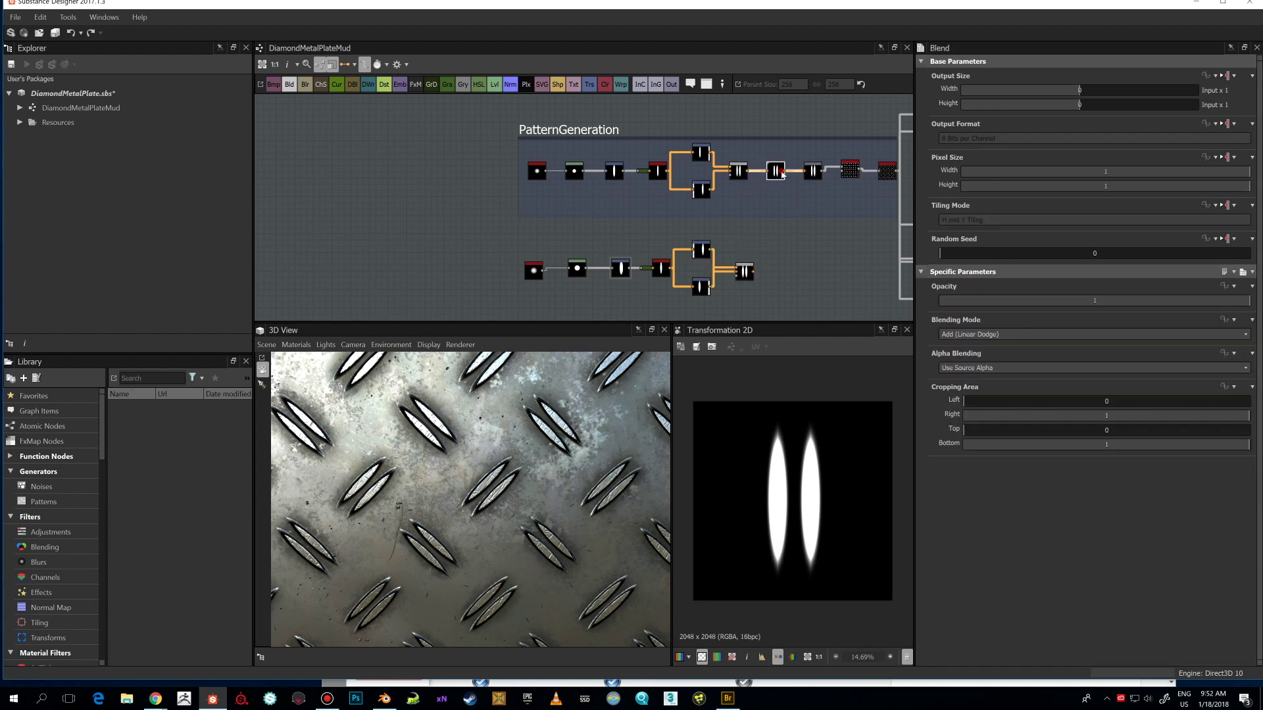
left_click(745, 272)
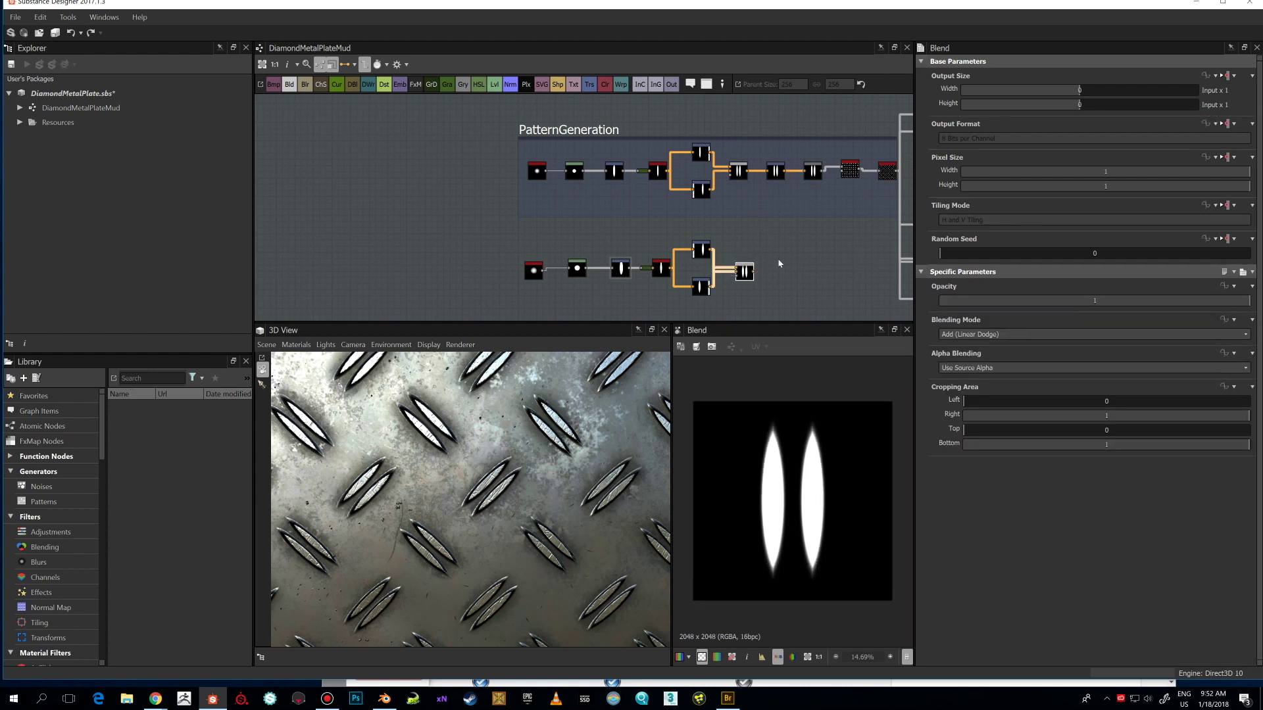
left_click(814, 172)
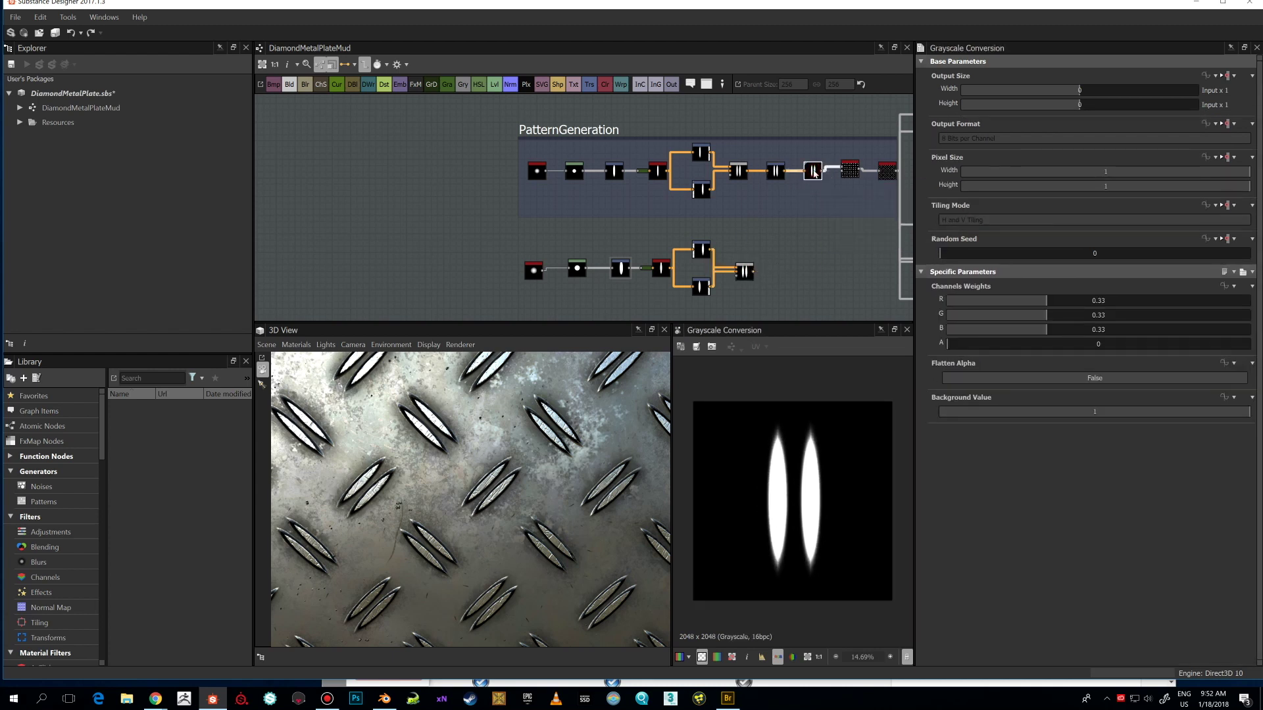
- Add a Grayscale Conversion node after the Blend and position it to the right
left_click(745, 272)
key("space")
type("gray")
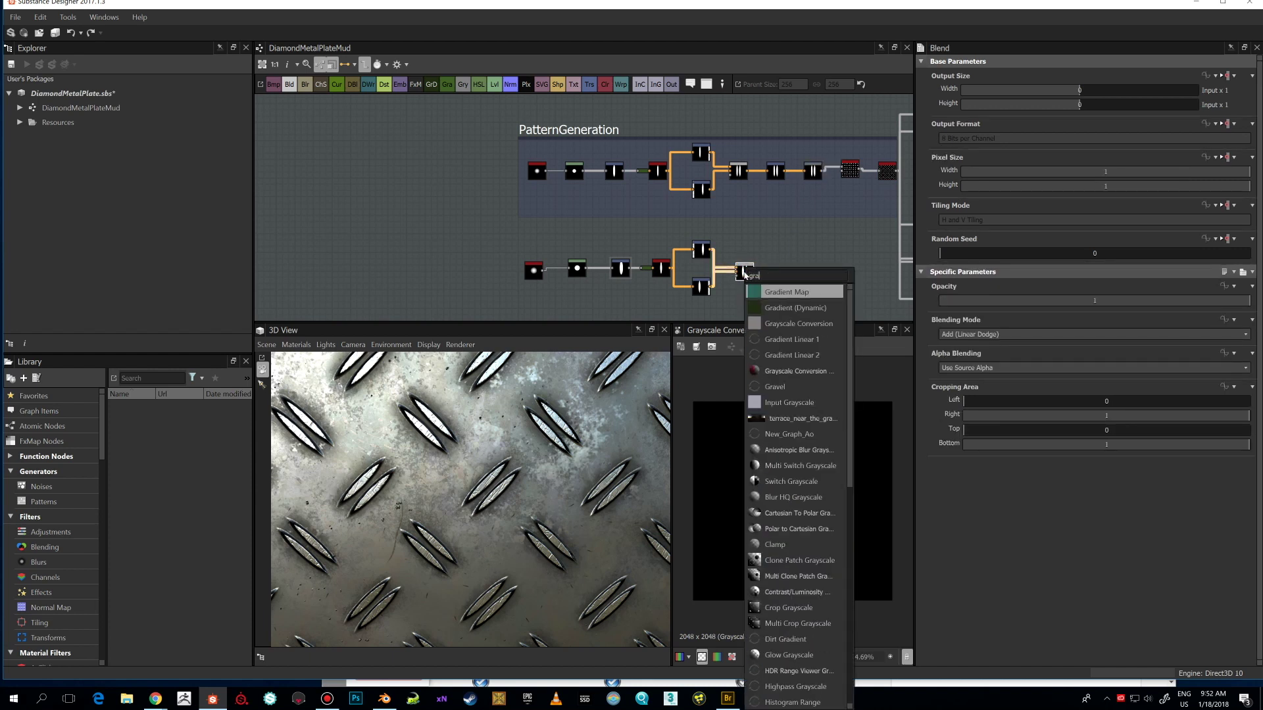
left_click(803, 293)
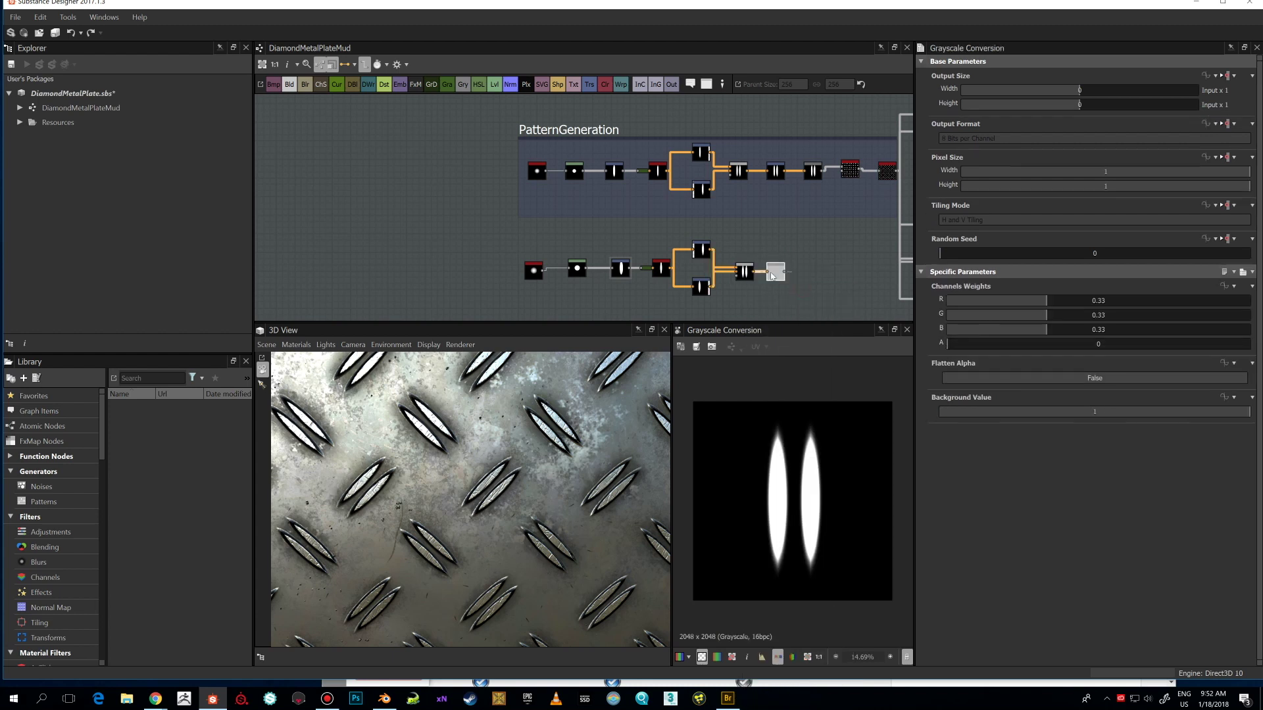
left_click_drag(767, 269, 825, 269)
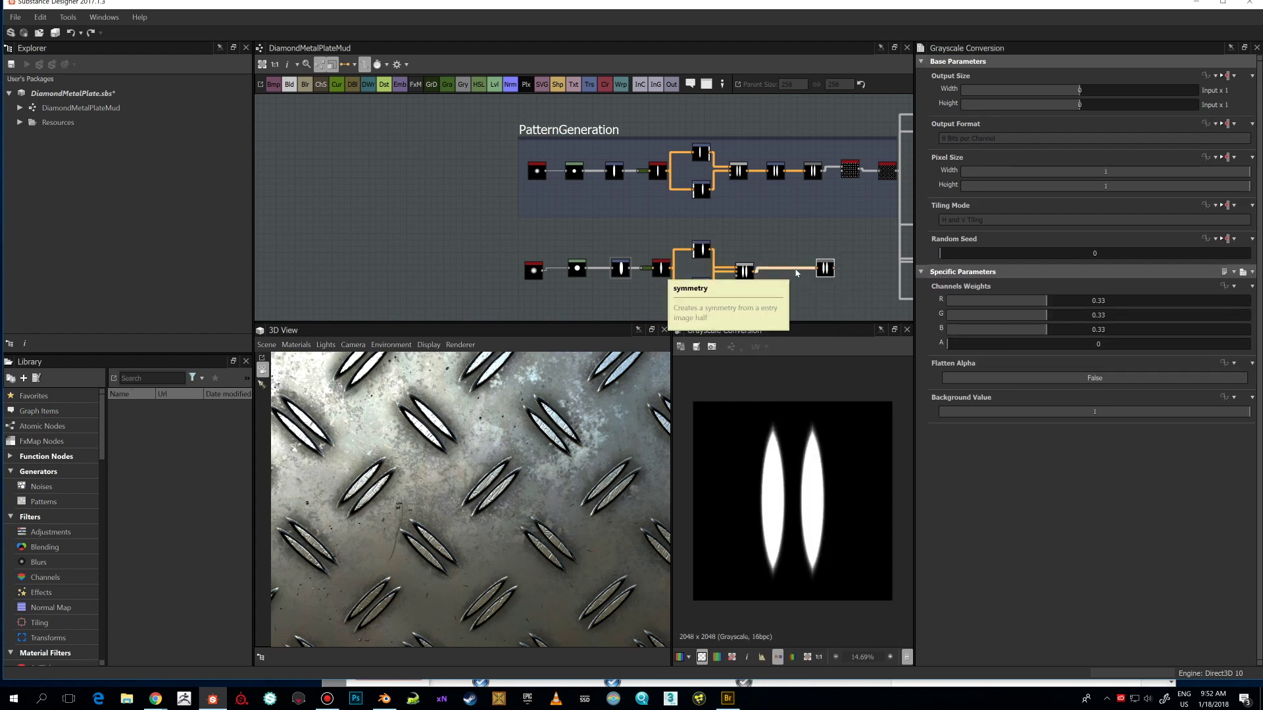
mouse_move(827, 268)
left_mouse_down()
mouse_move(813, 262)
mouse_move(818, 273)
left_mouse_up()
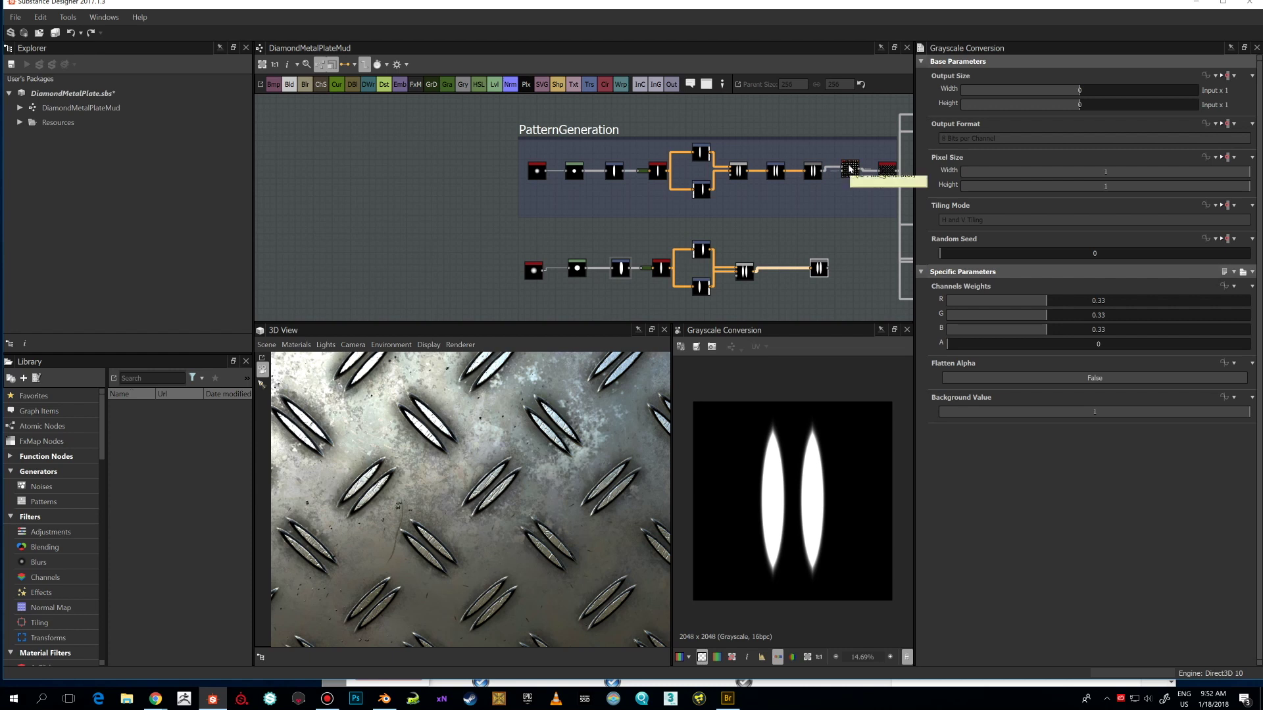
left_click_drag(819, 268, 812, 268)
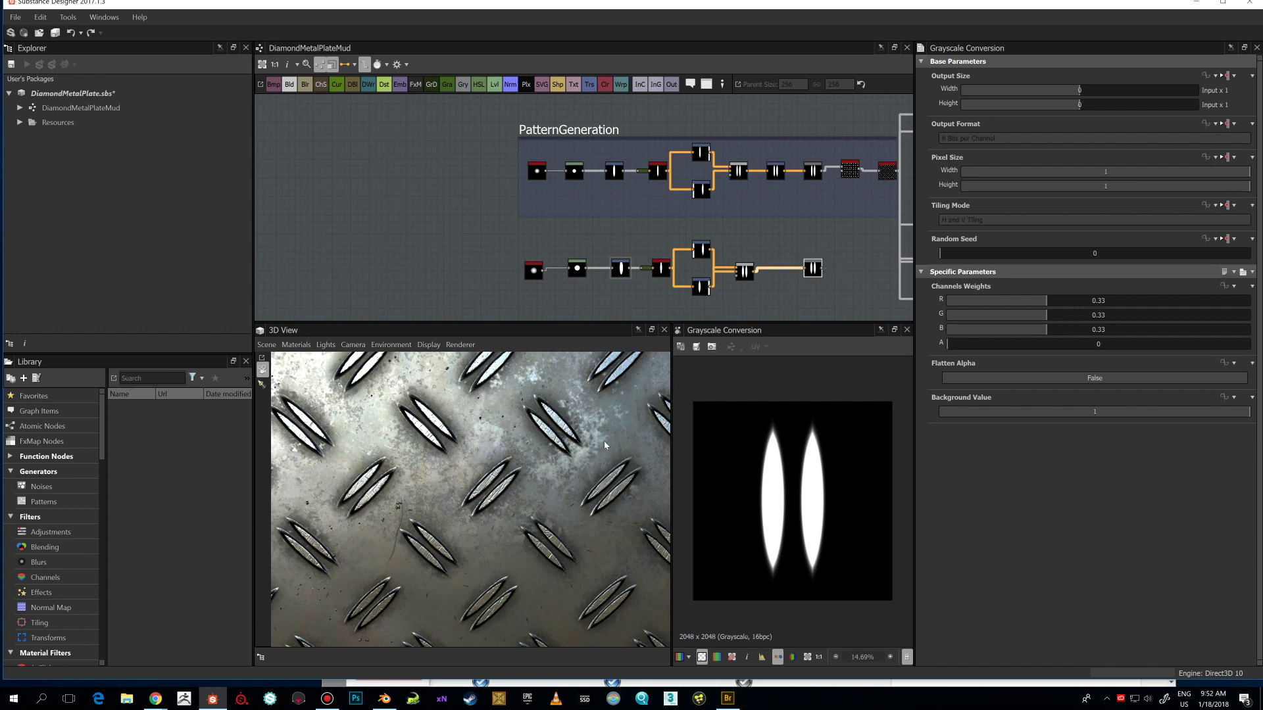
- Add a Tile Generator node after the Grayscale Conversion
key("space")
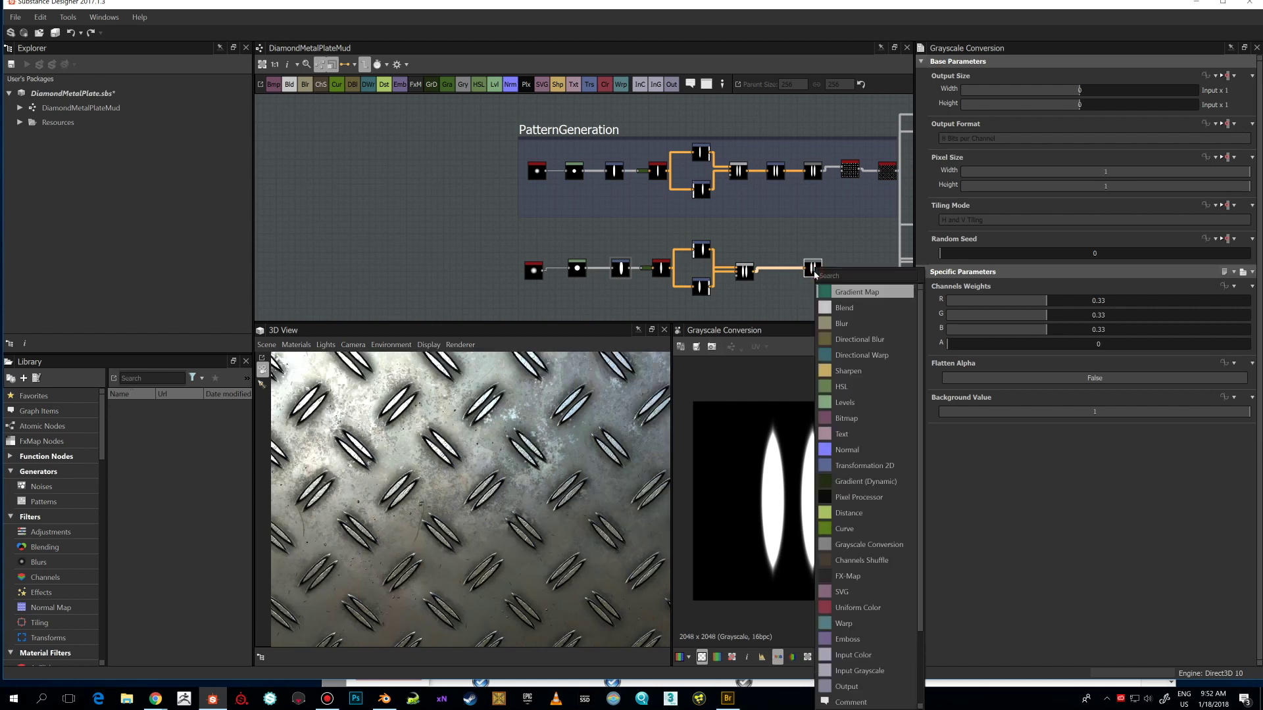
type("tile")
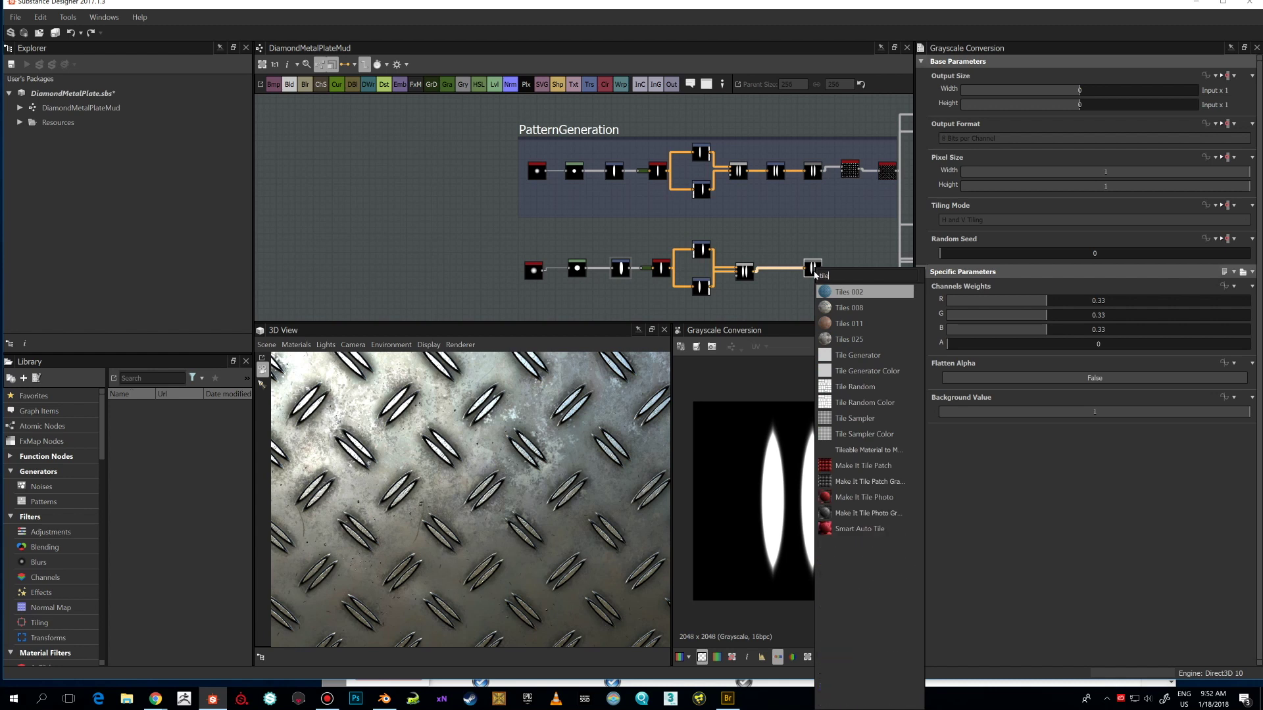
type(" ge")
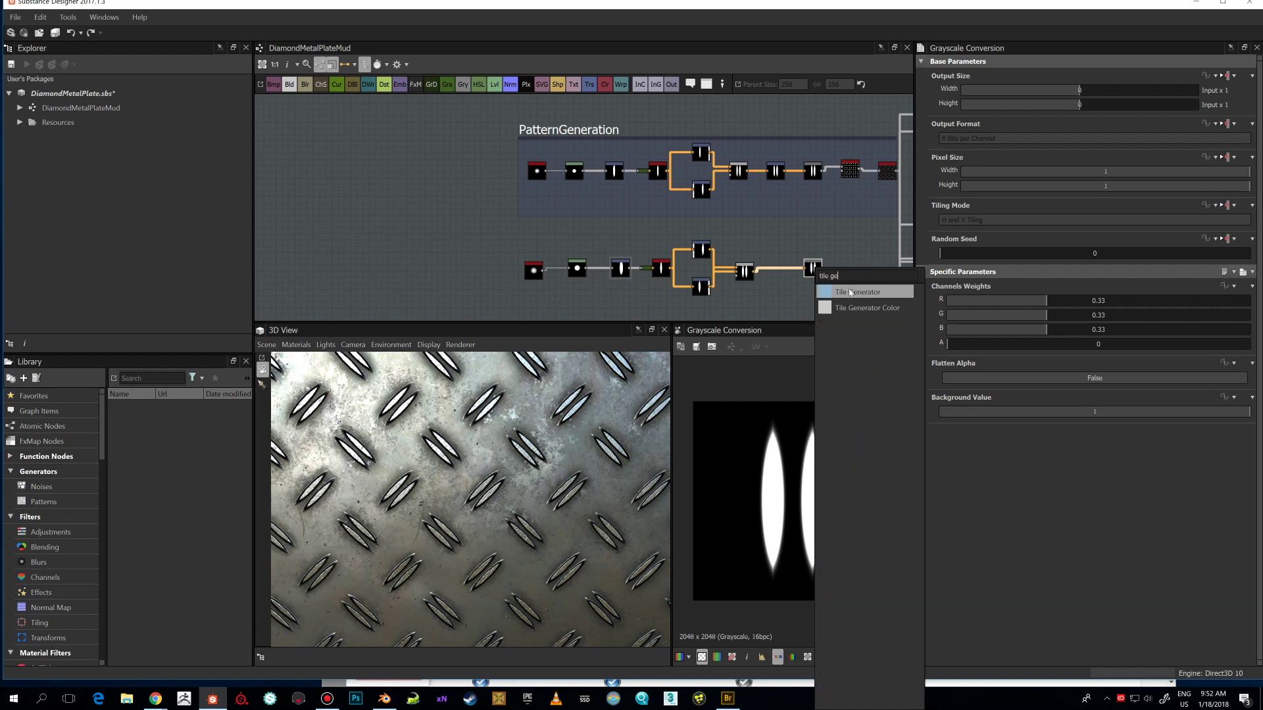
left_click(851, 292)
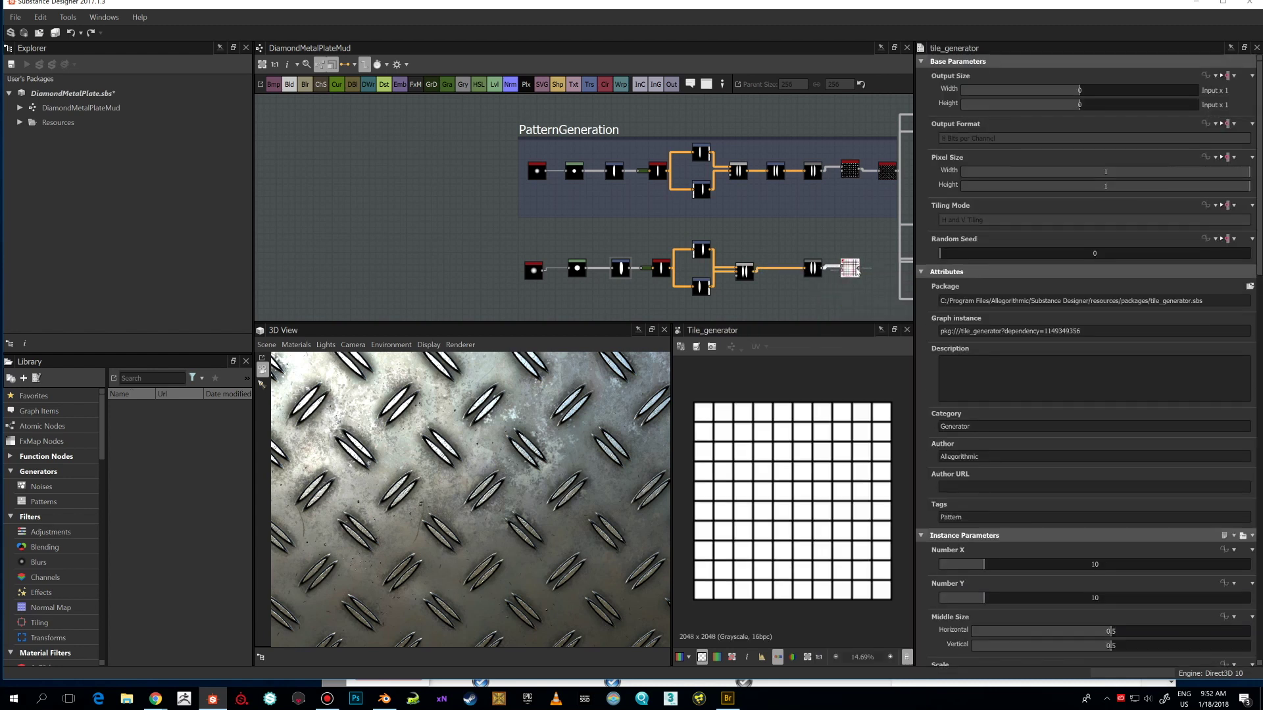
scroll(1085, 395, "down", 4)
scroll(799, 467, "down", 3)
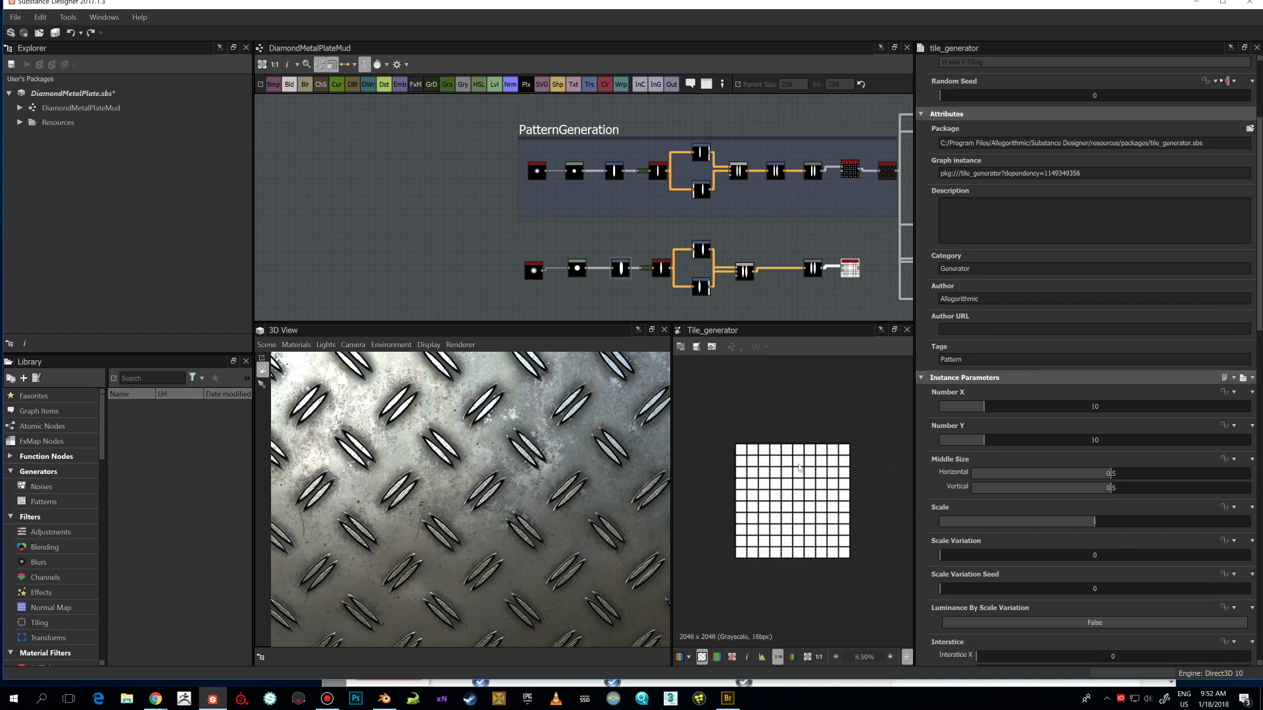
scroll(799, 467, "up", 3)
scroll(990, 530, "down", 9)
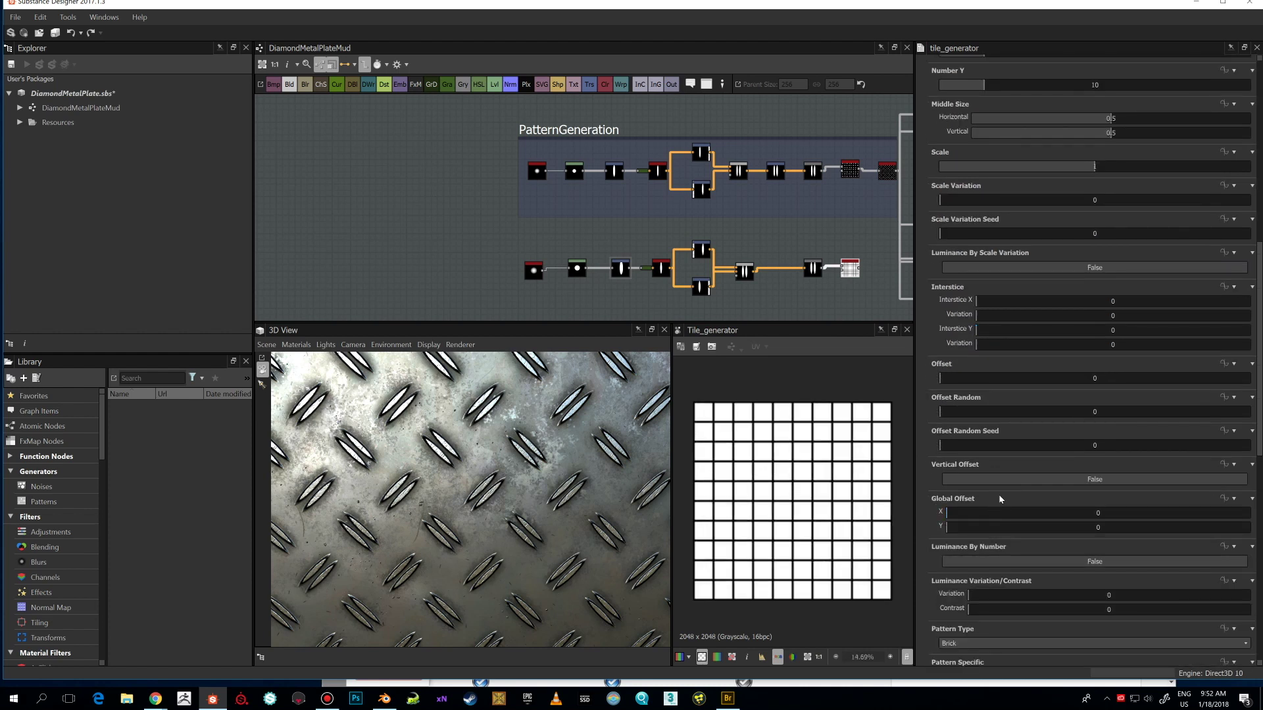
scroll(998, 495, "down", 7)
- Set the Tile Generator's Pattern Type from Brick to Image Input
left_click(1001, 367)
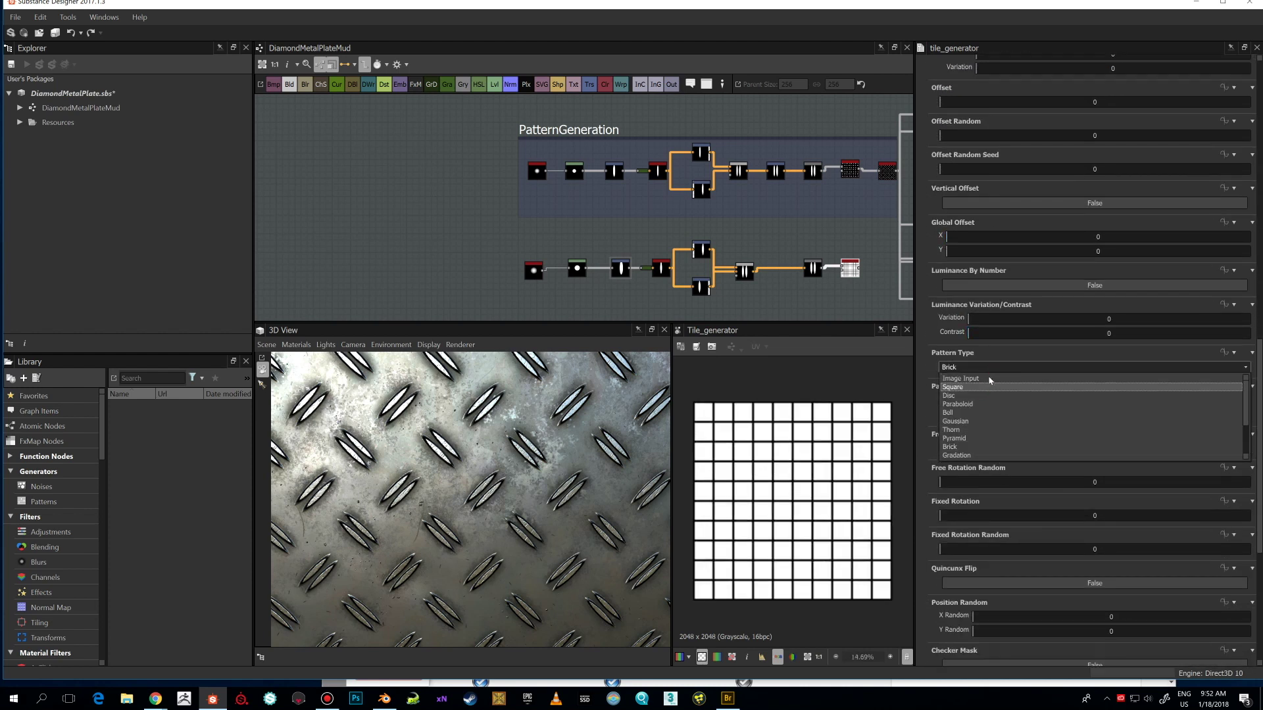
left_click(990, 379)
scroll(806, 482, "up", 1)
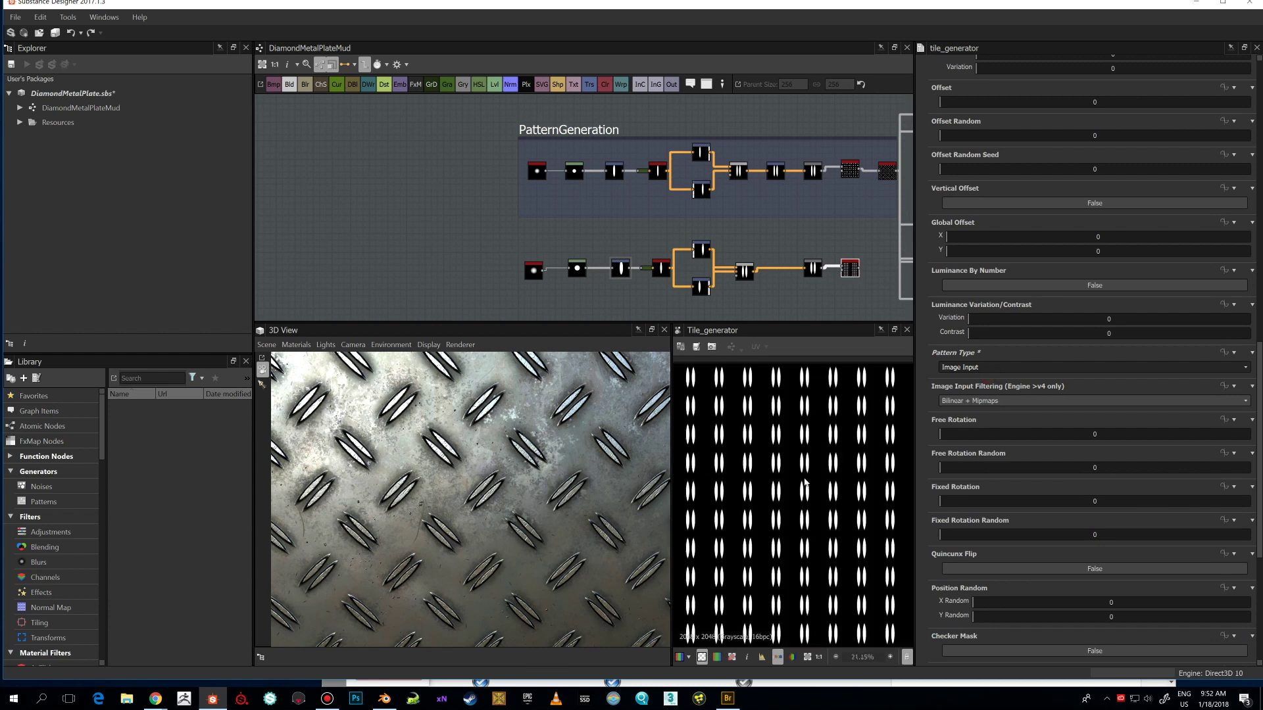
scroll(842, 450, "down", 3)
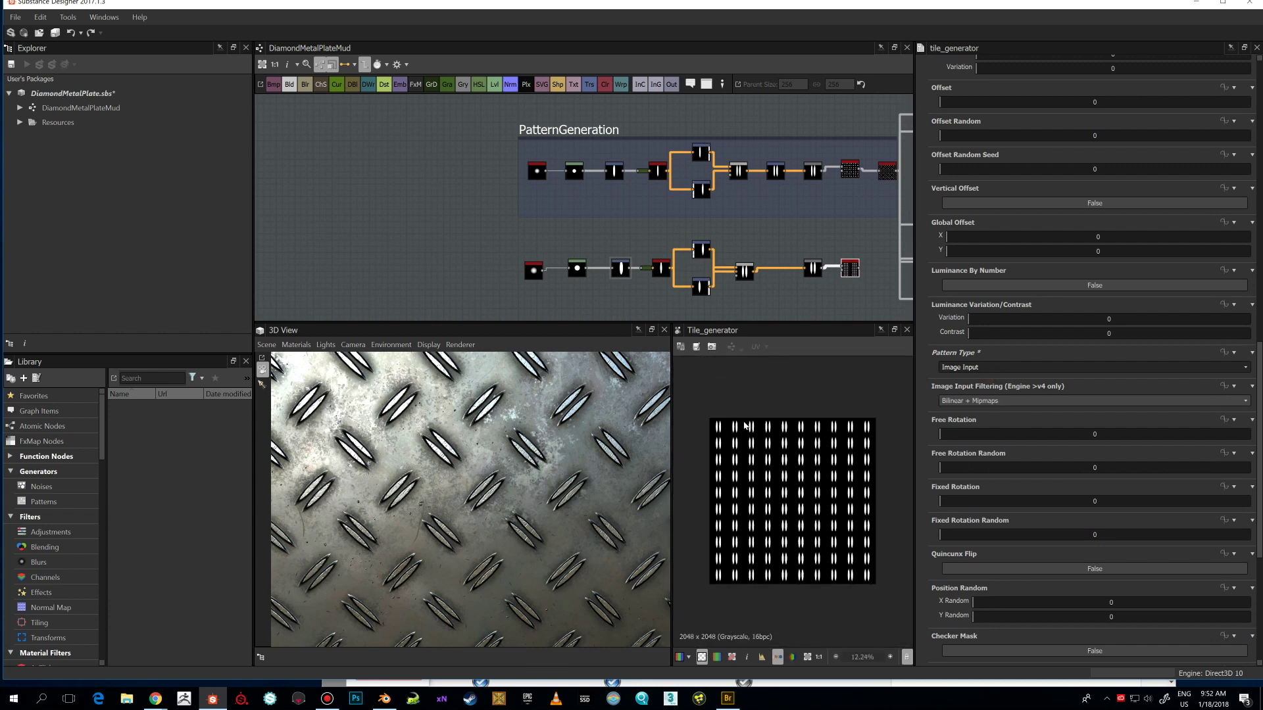
scroll(974, 412, "up", 14)
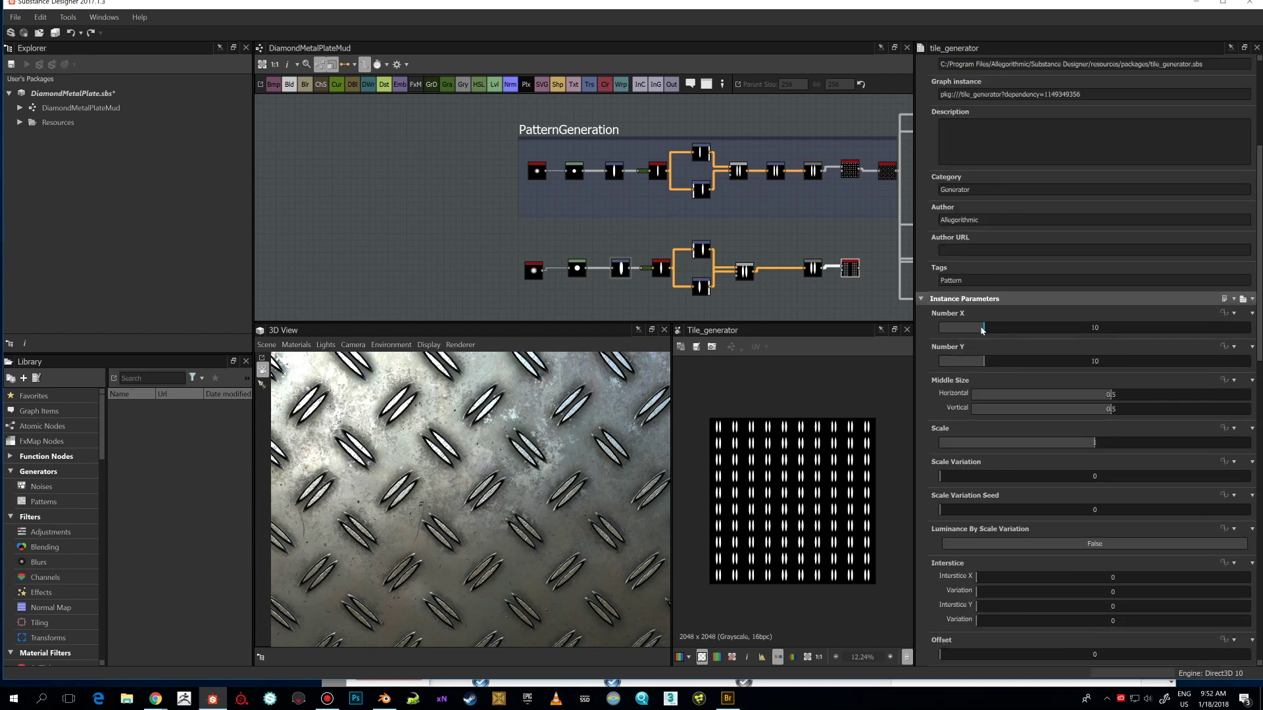
- Reduce the Tile Generator's Number X and Number Y from 10 to 8
left_click_drag(983, 330, 976, 361)
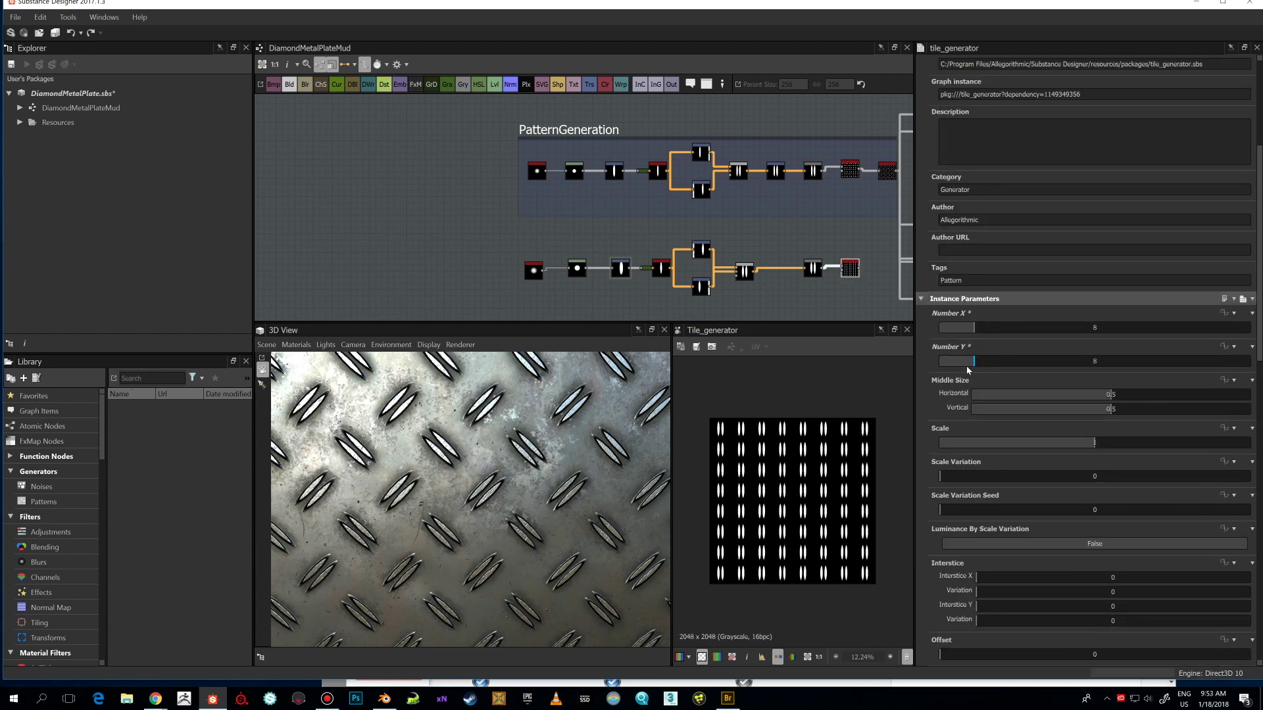
scroll(564, 473, "down", 3)
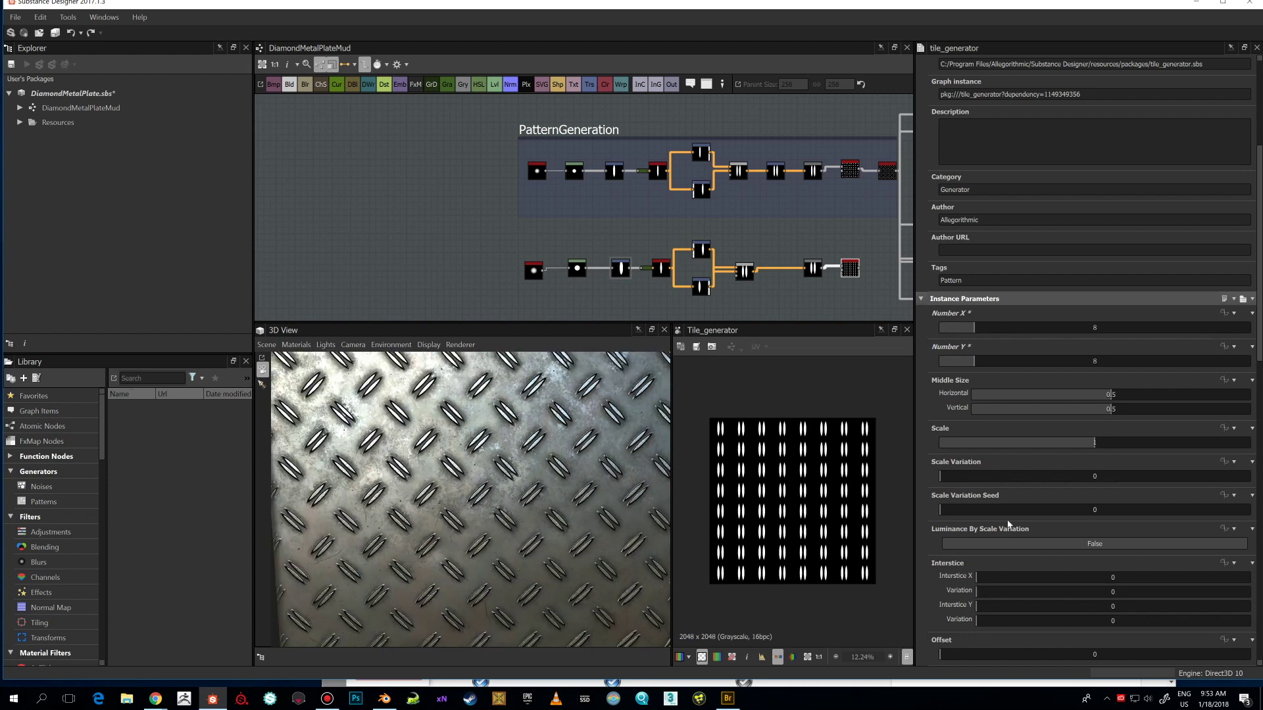
scroll(1008, 524, "down", 10)
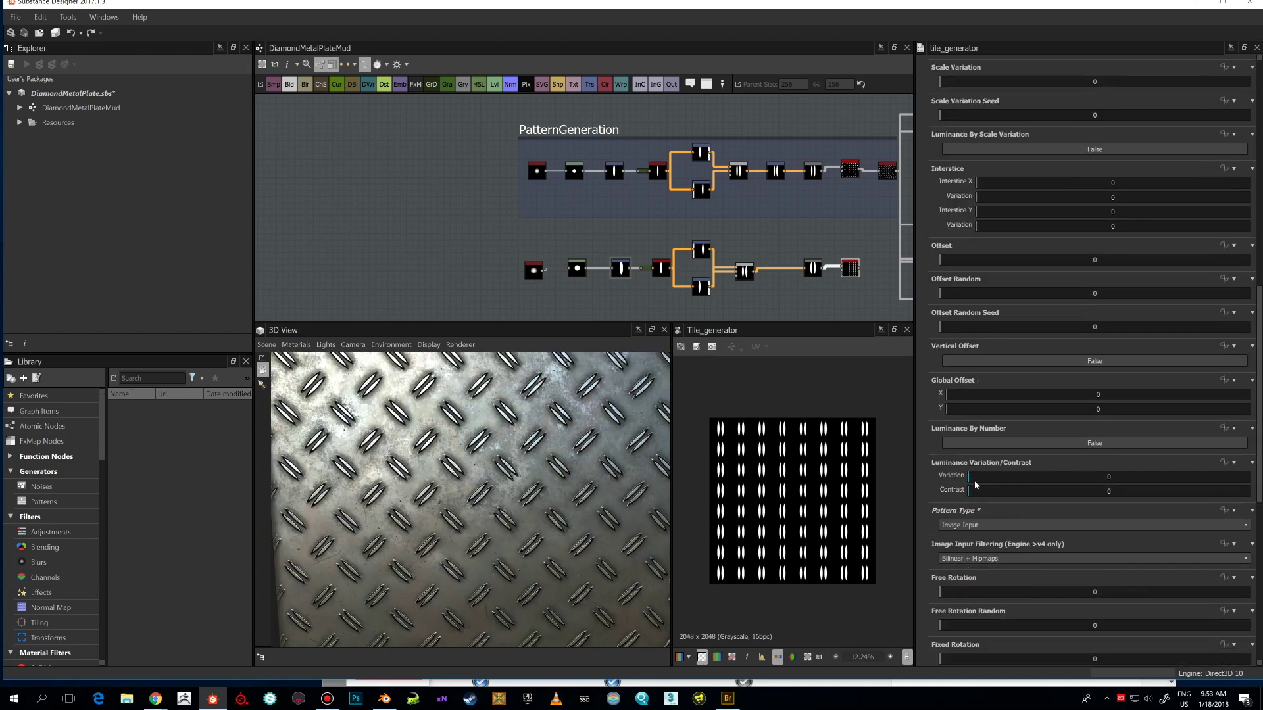
scroll(954, 394, "down", 6)
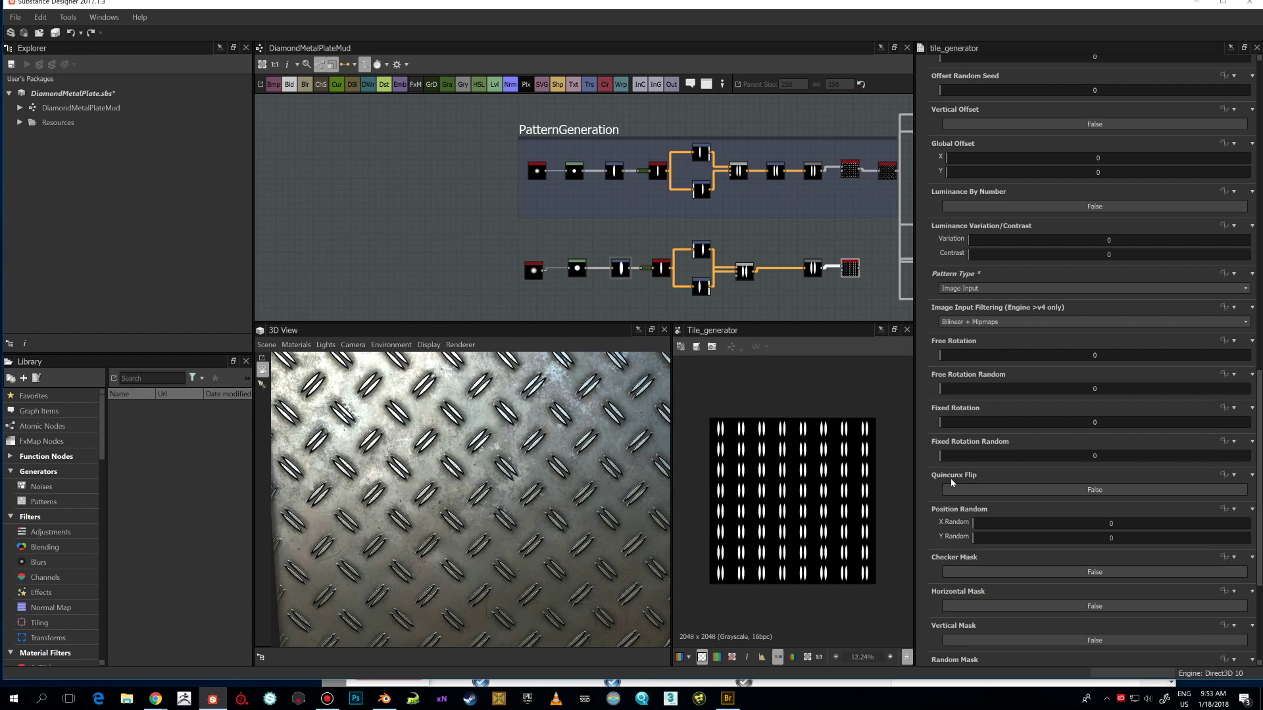
- Set Quincunx Flip to True so alternate tiles flip sideways
left_click(992, 490)
scroll(833, 469, "up", 1)
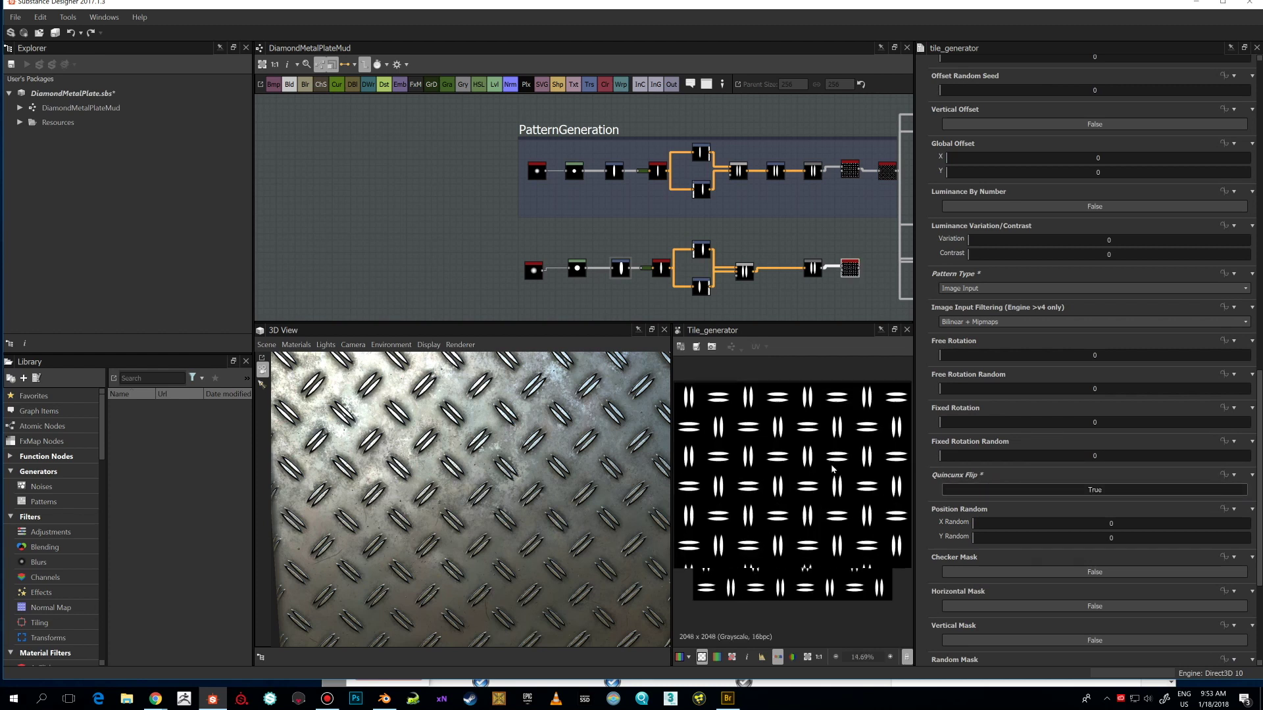
scroll(833, 469, "up", 2)
scroll(841, 459, "down", 2)
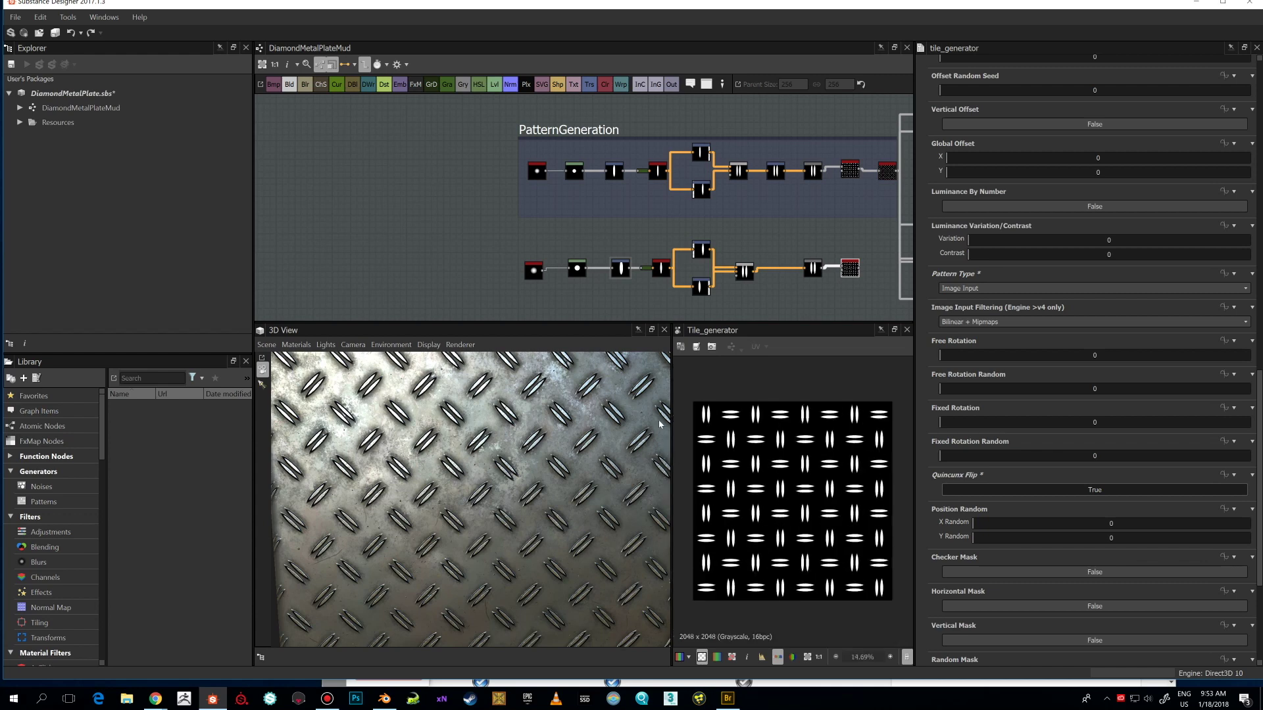
scroll(586, 446, "down", 2)
scroll(586, 447, "down", 3)
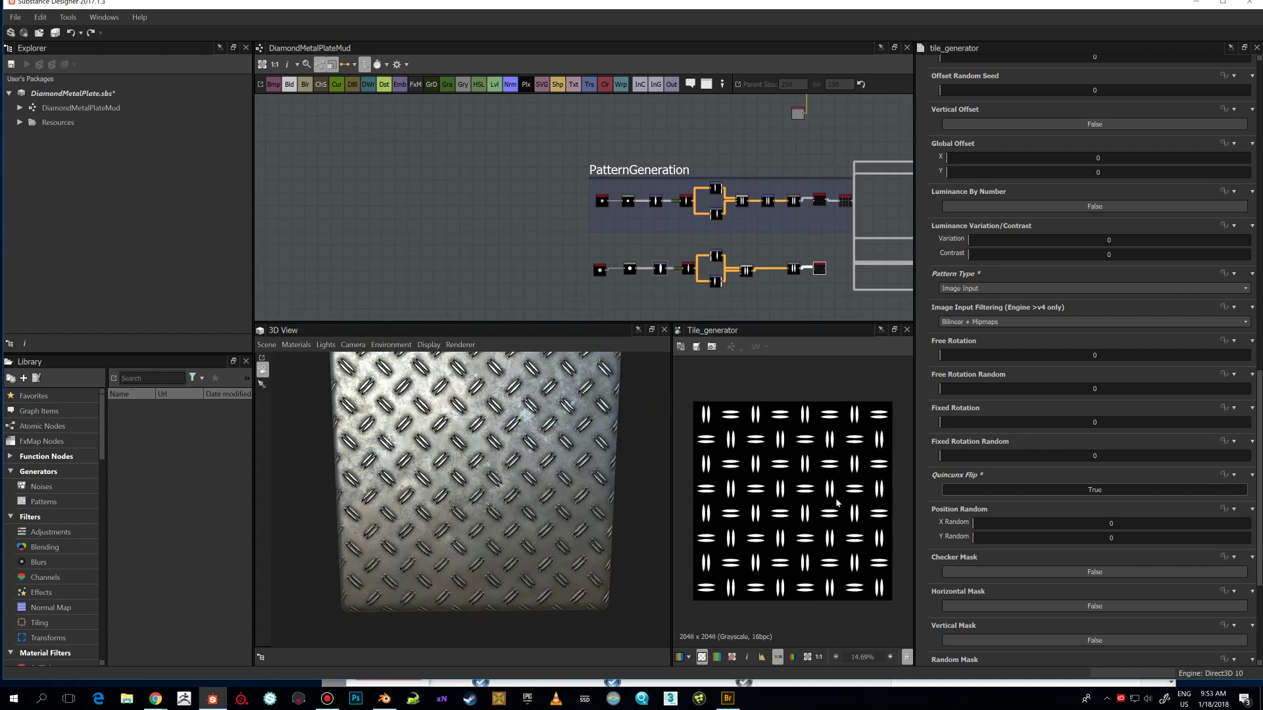
left_click(1055, 490)
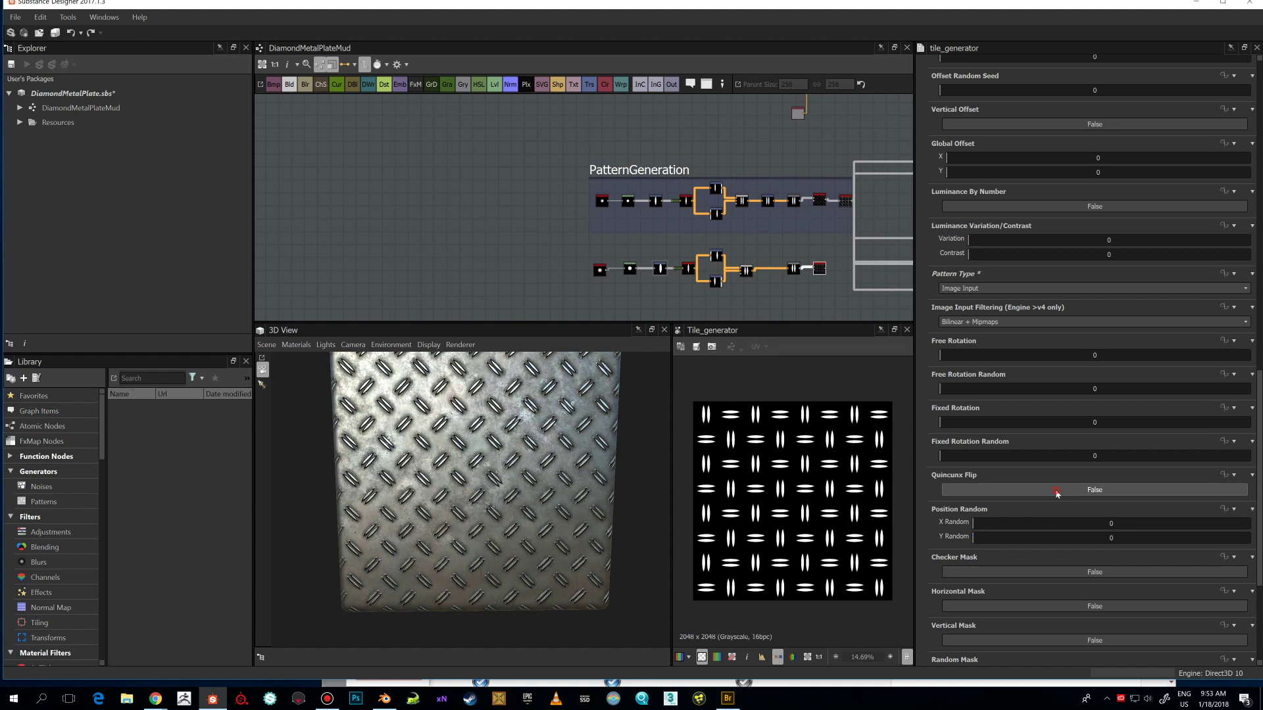
left_click(1055, 489)
middle_click_drag(821, 294, 779, 297)
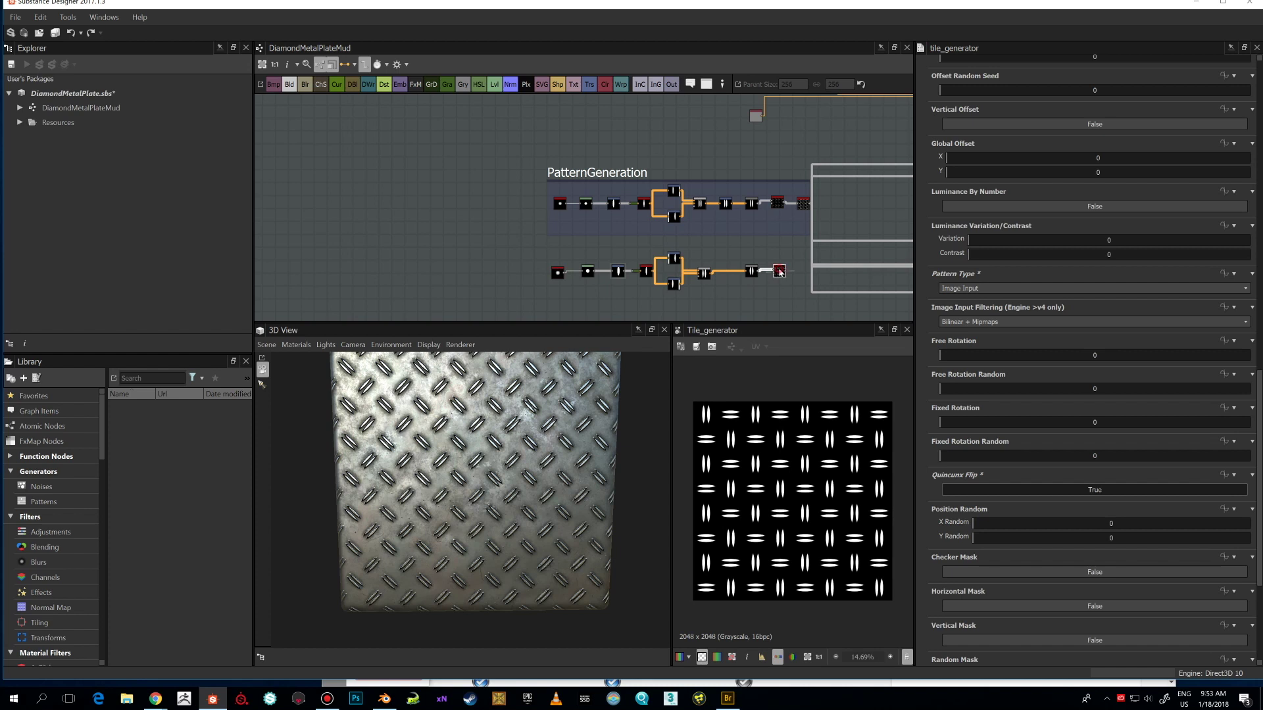
- Add a Safe Transform Grayscale node and set its Rotation Degrees to 45
key("space")
type("safe")
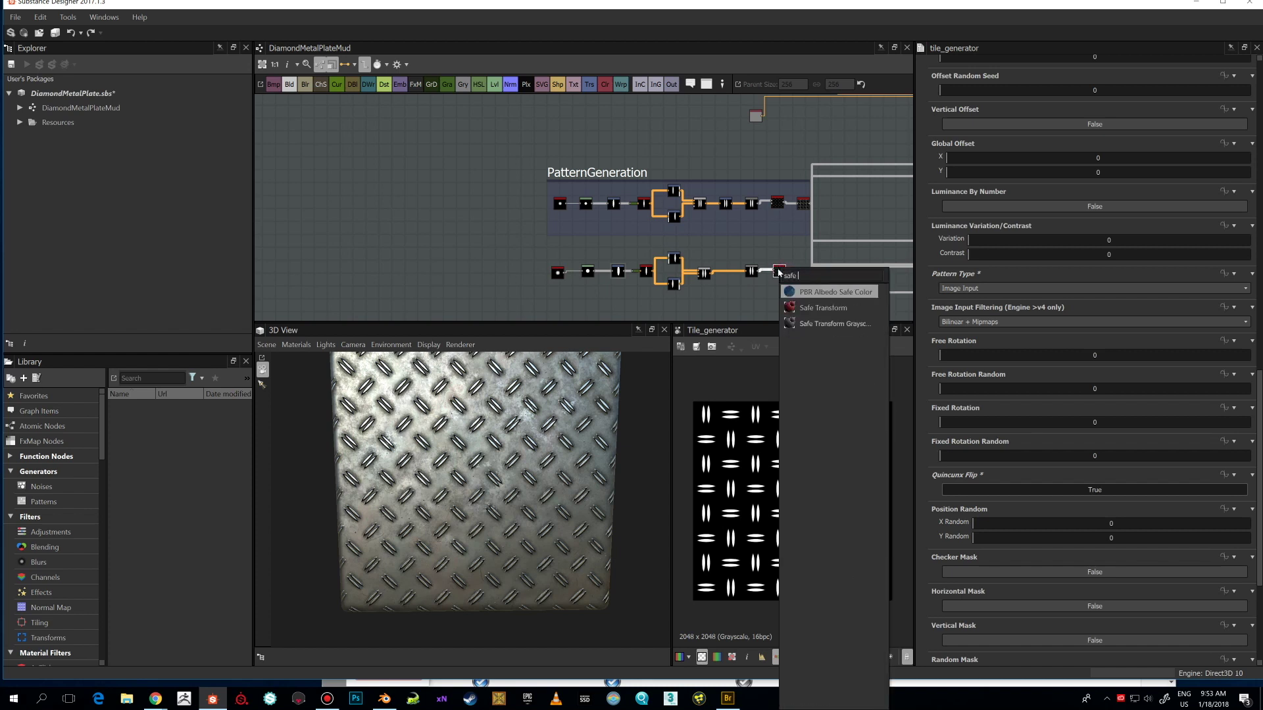
left_click(830, 324)
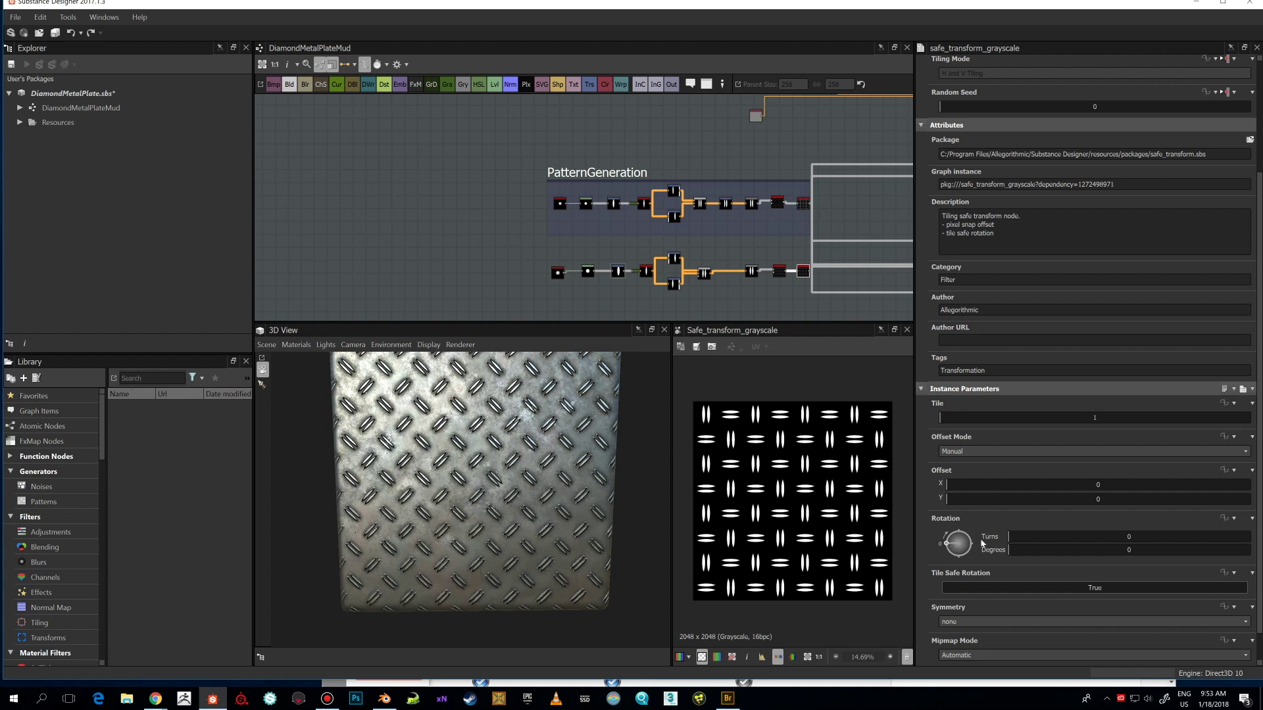
double_click(1028, 550)
type("45")
key("Return")
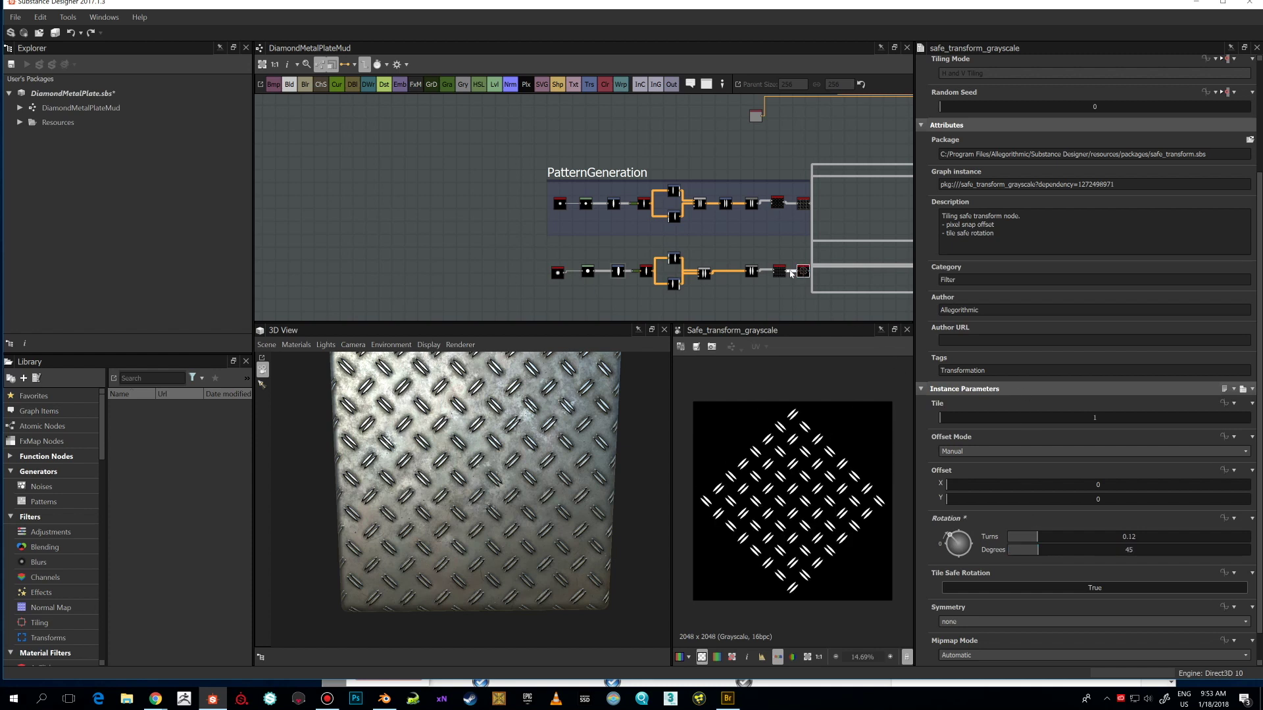
- Review the preceding Tile Generator and Grayscale Conversion outputs
scroll(826, 471, "up", 2)
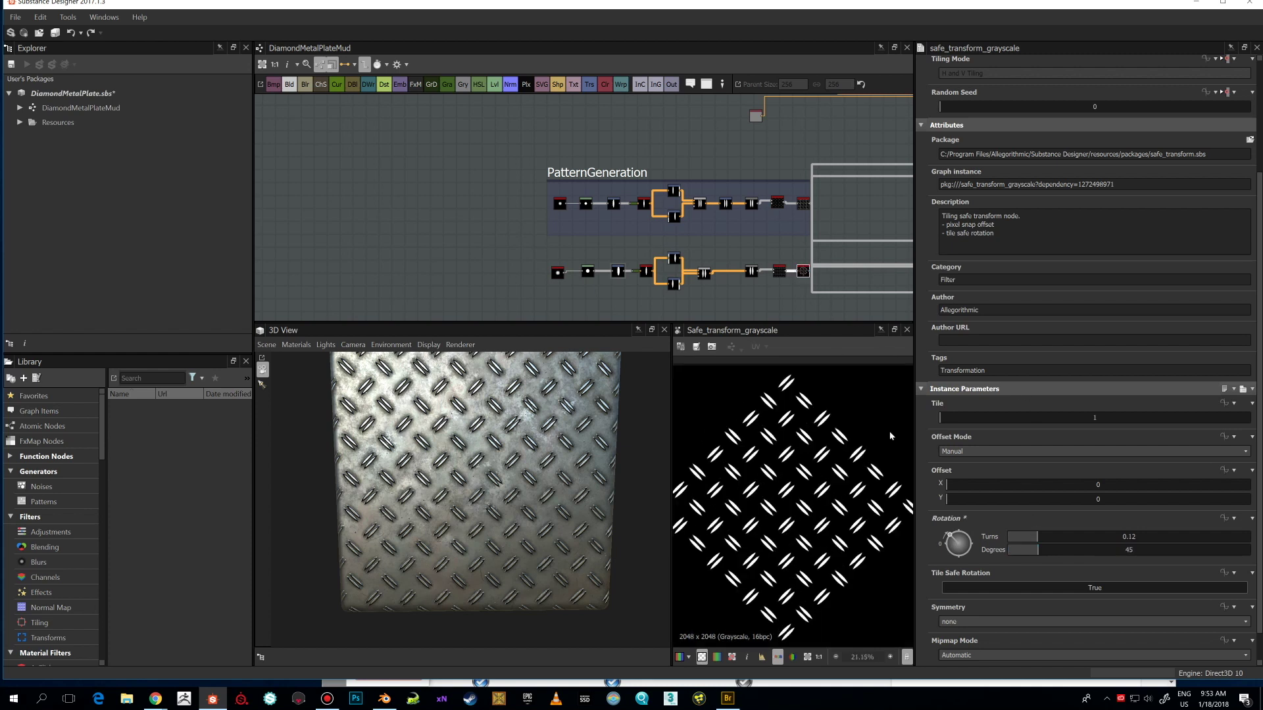
left_click(780, 272)
left_click(802, 275)
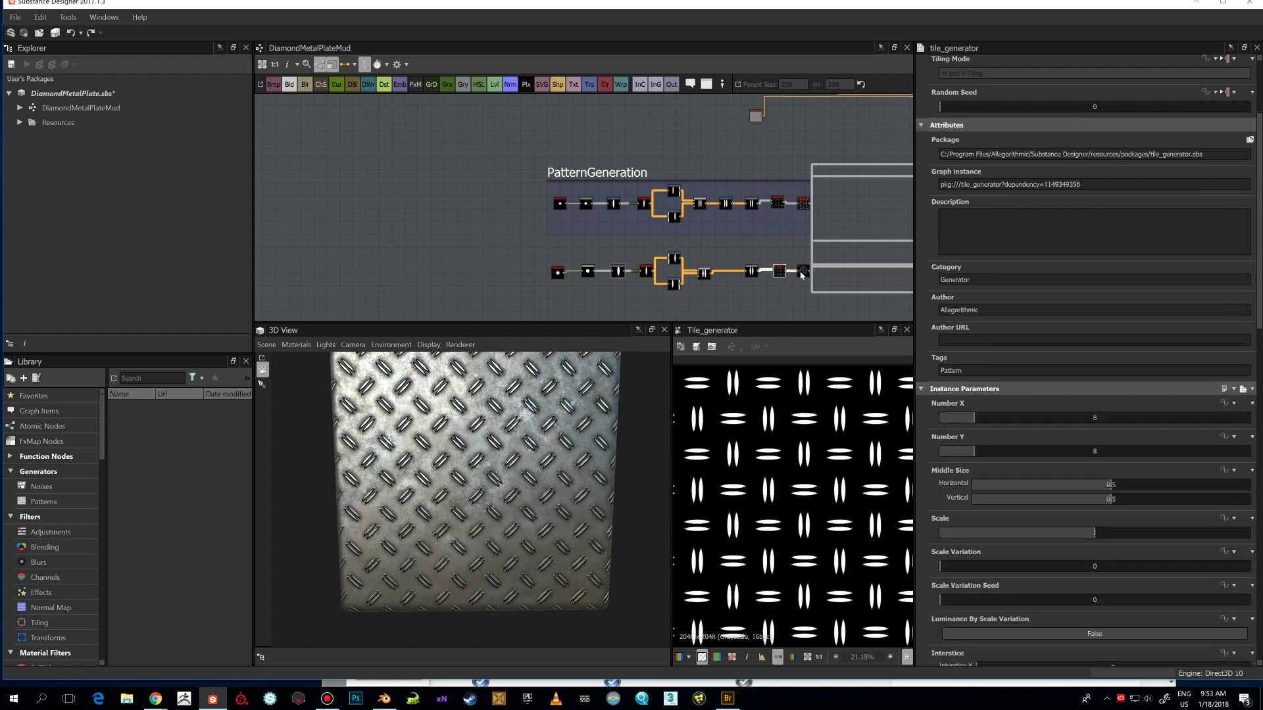
left_click(752, 272)
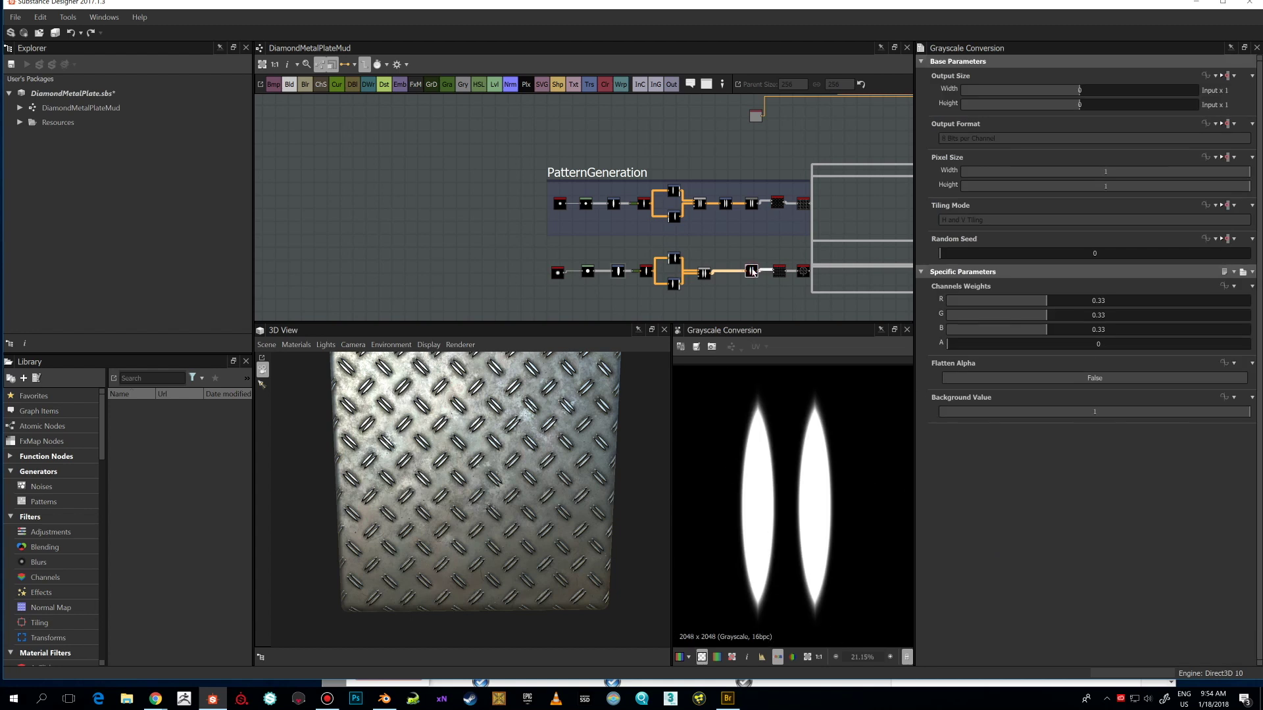
- Insert a Transformation 2D node after the Blend node in the lower chain
left_click(704, 273)
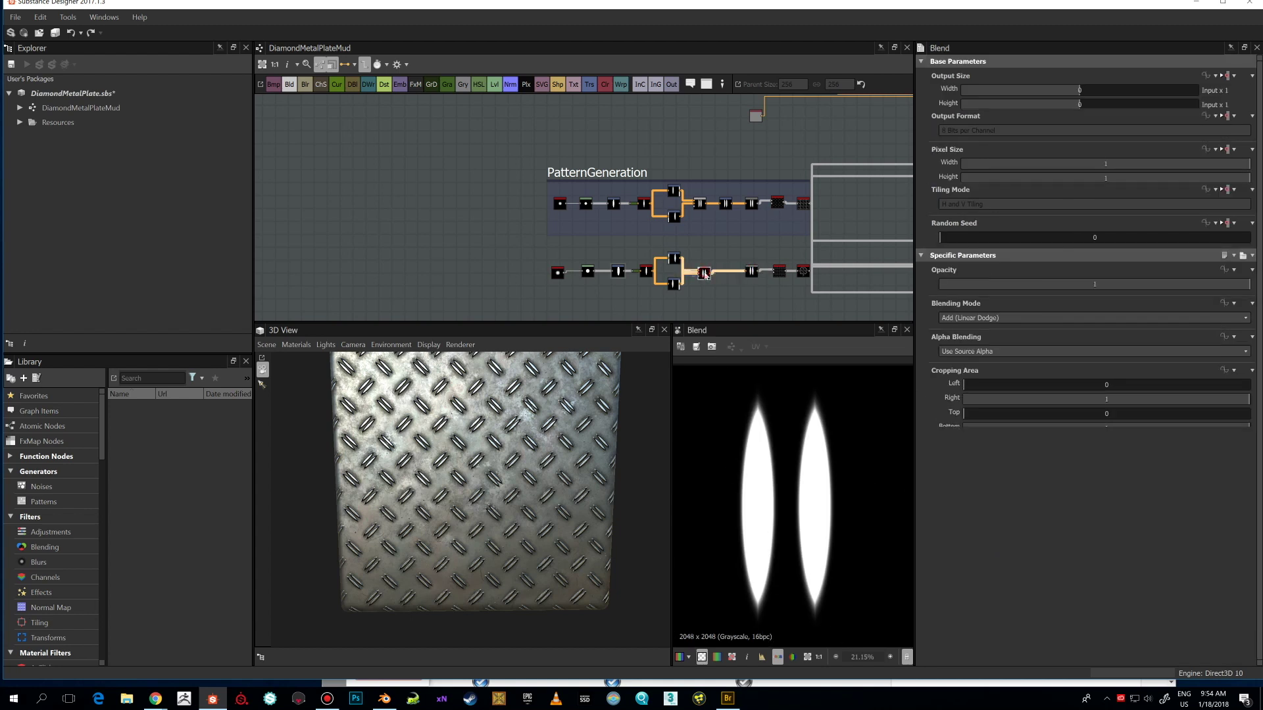
left_click(726, 204)
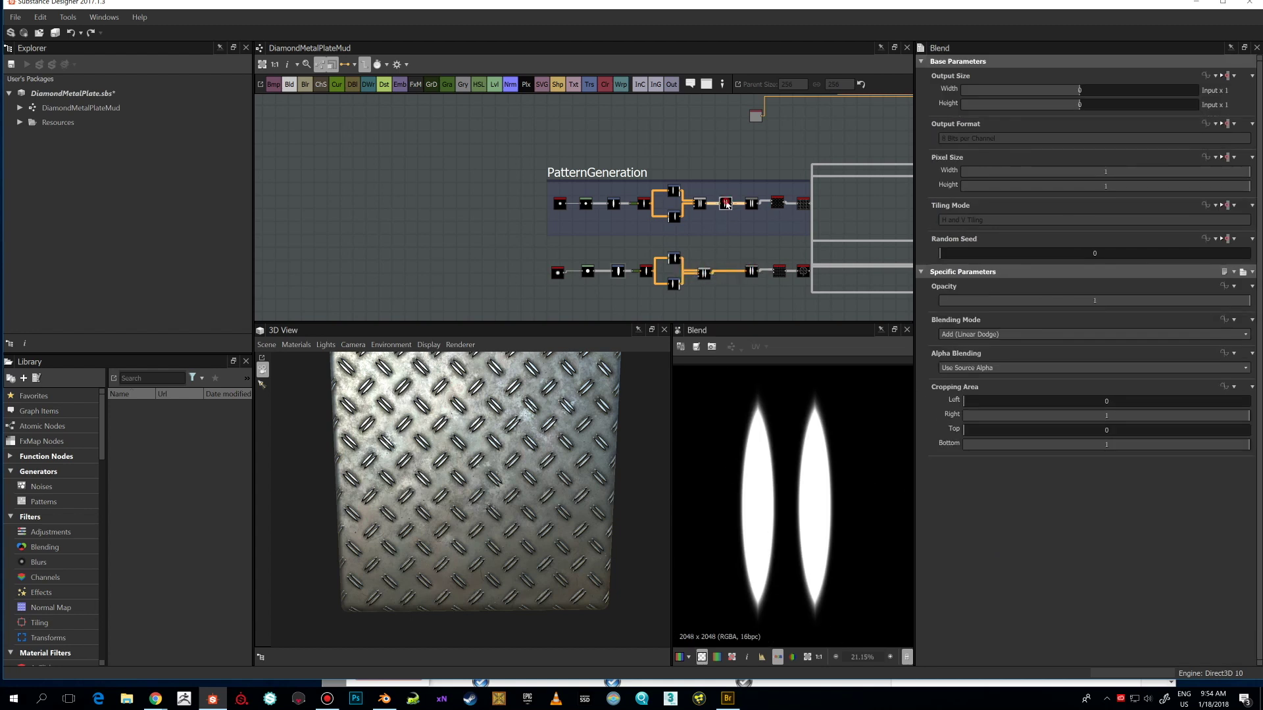
left_click(705, 273)
key("space")
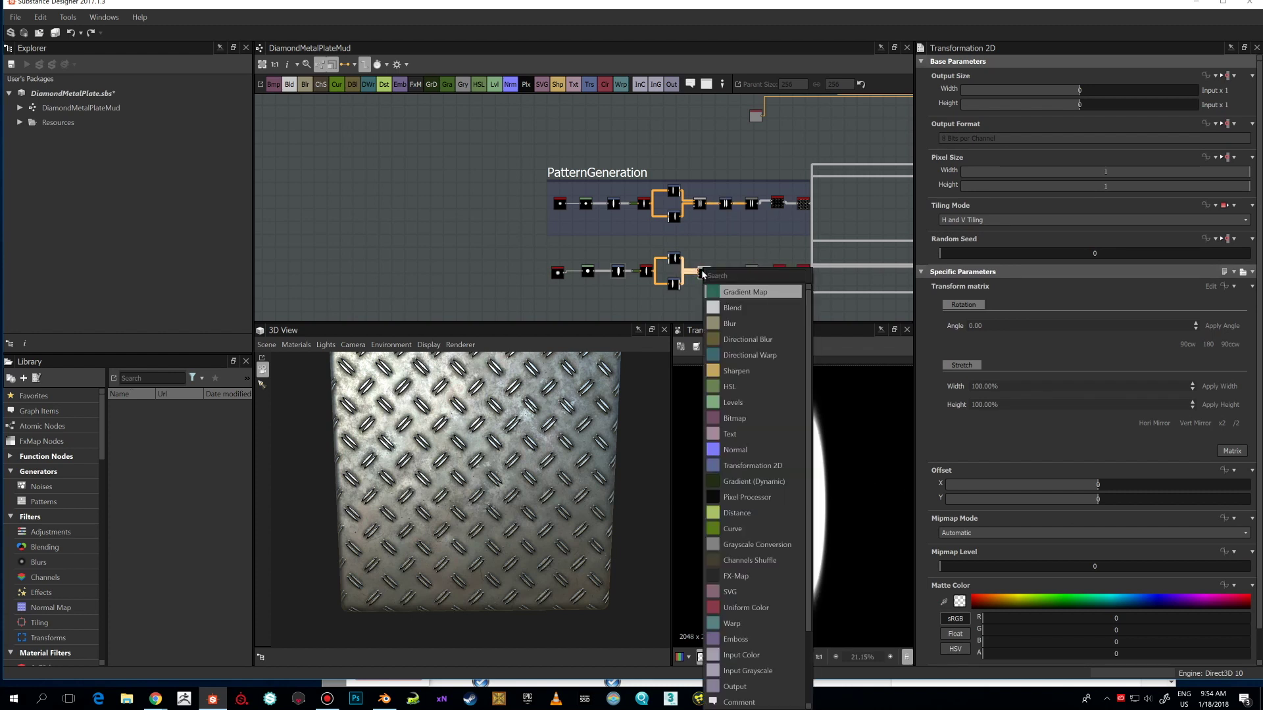
type("tran")
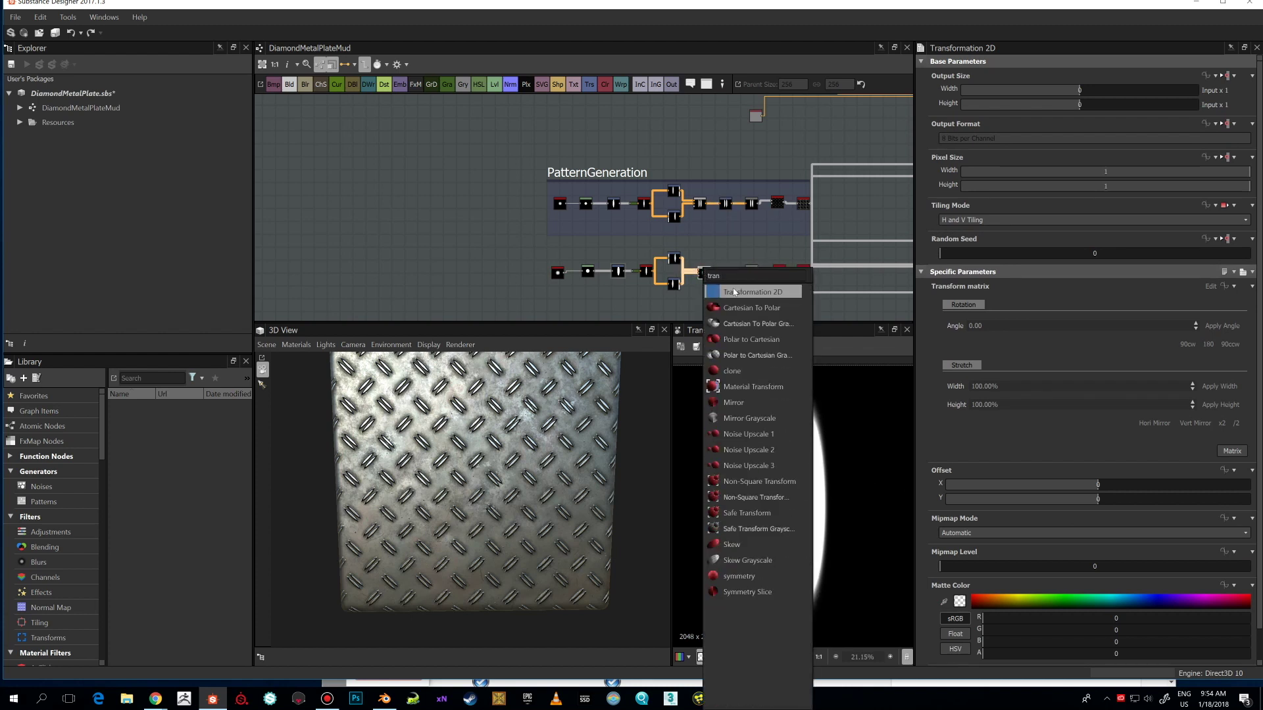
left_click(736, 291)
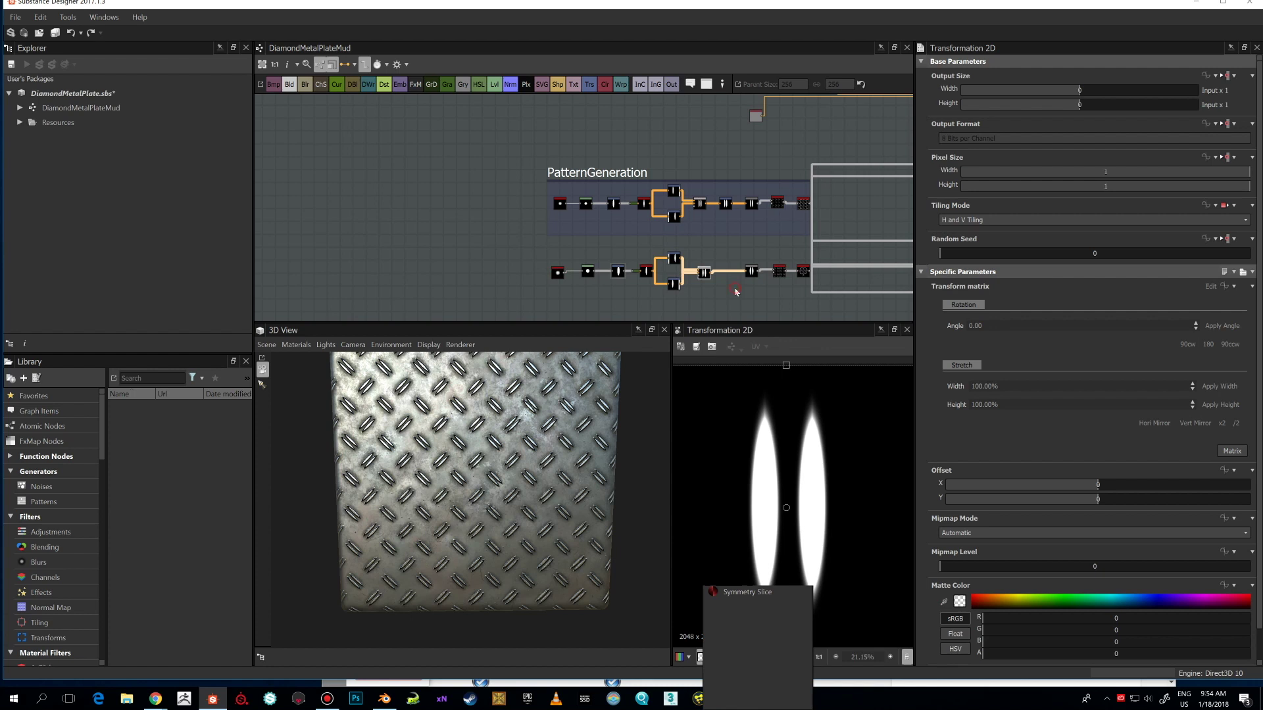
- Check the Safe Transform, Tile Generator and new Transformation 2D outputs
double_click(803, 271)
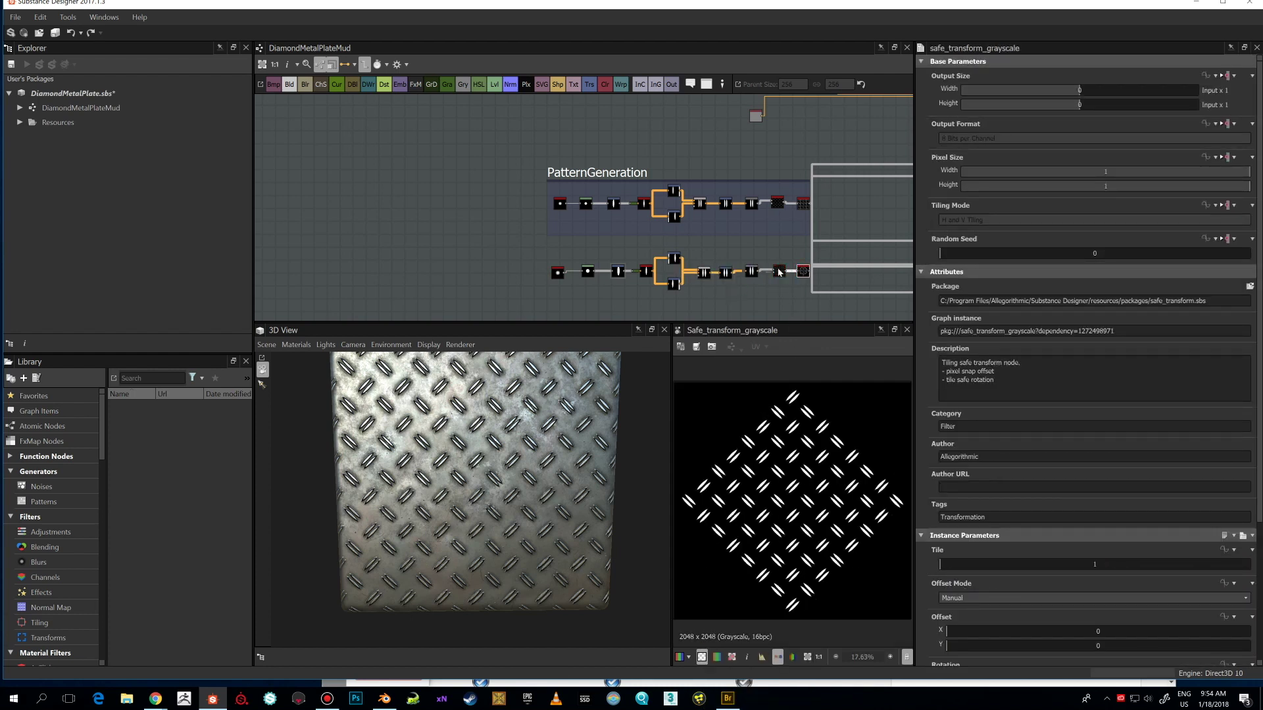
left_click(777, 273)
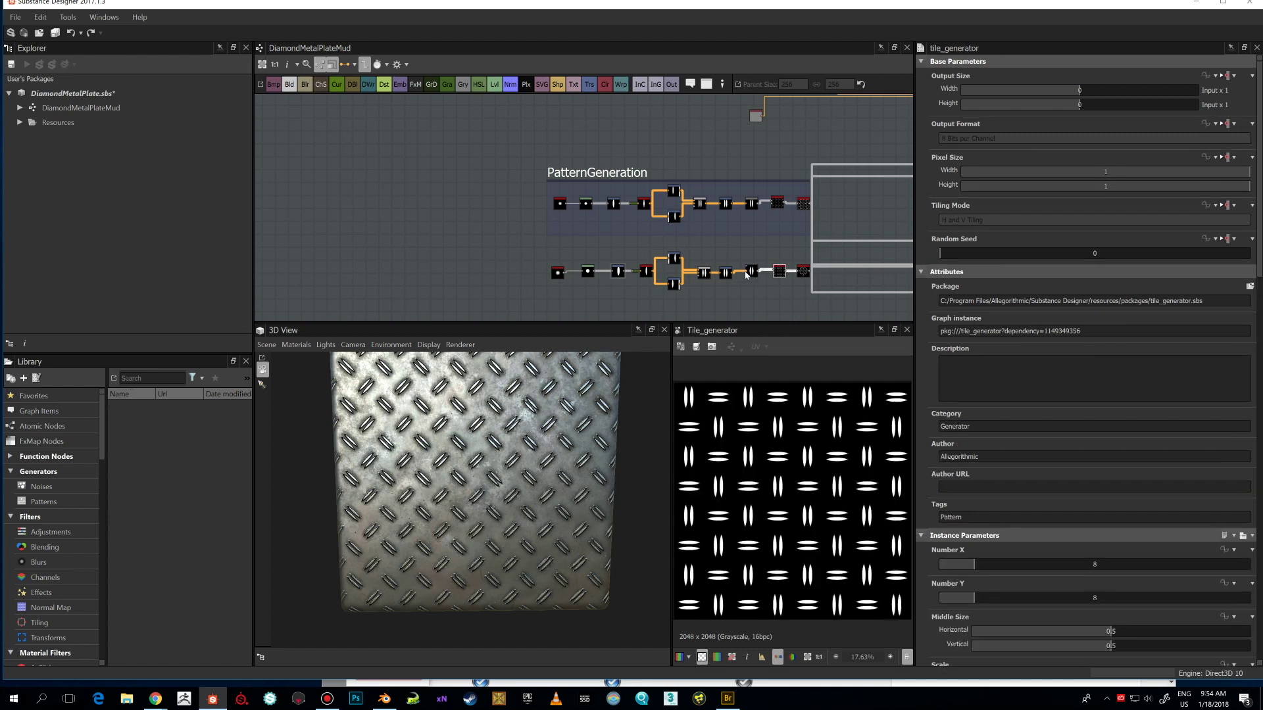
left_click(725, 272)
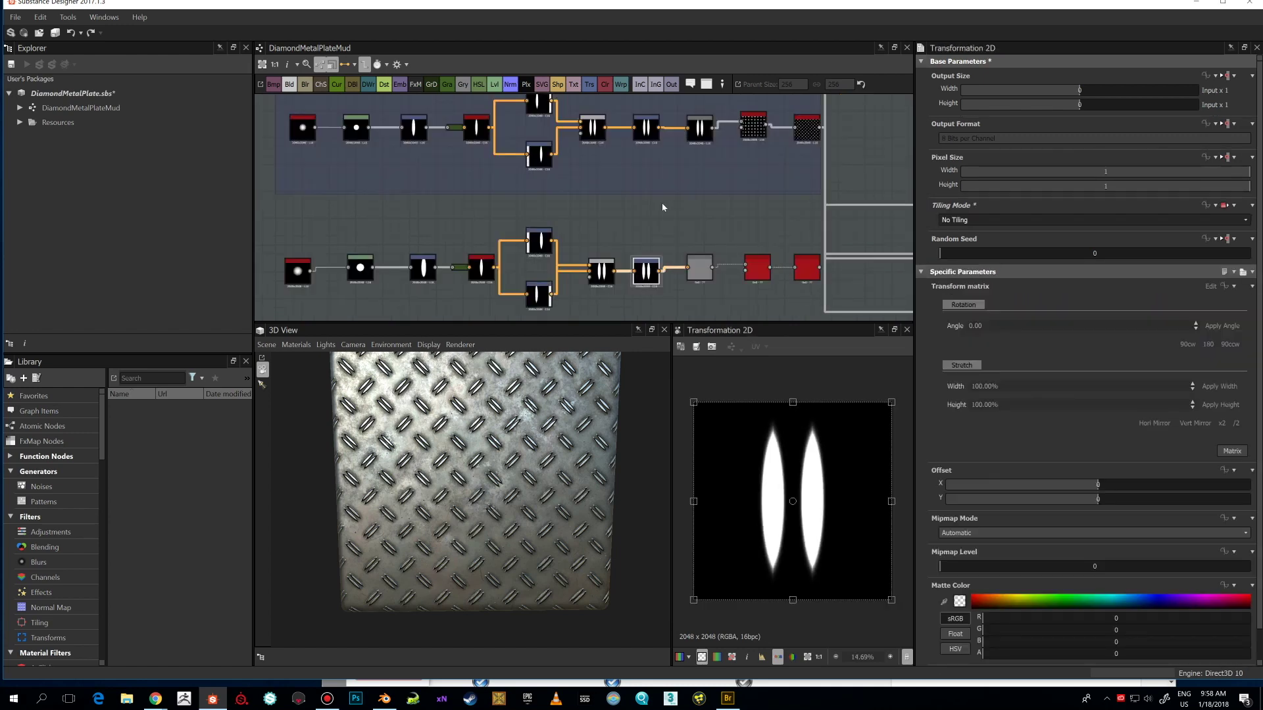
- Set the new lower Transformation 2D's tiling mode to H and V Tiling
double_click(648, 138)
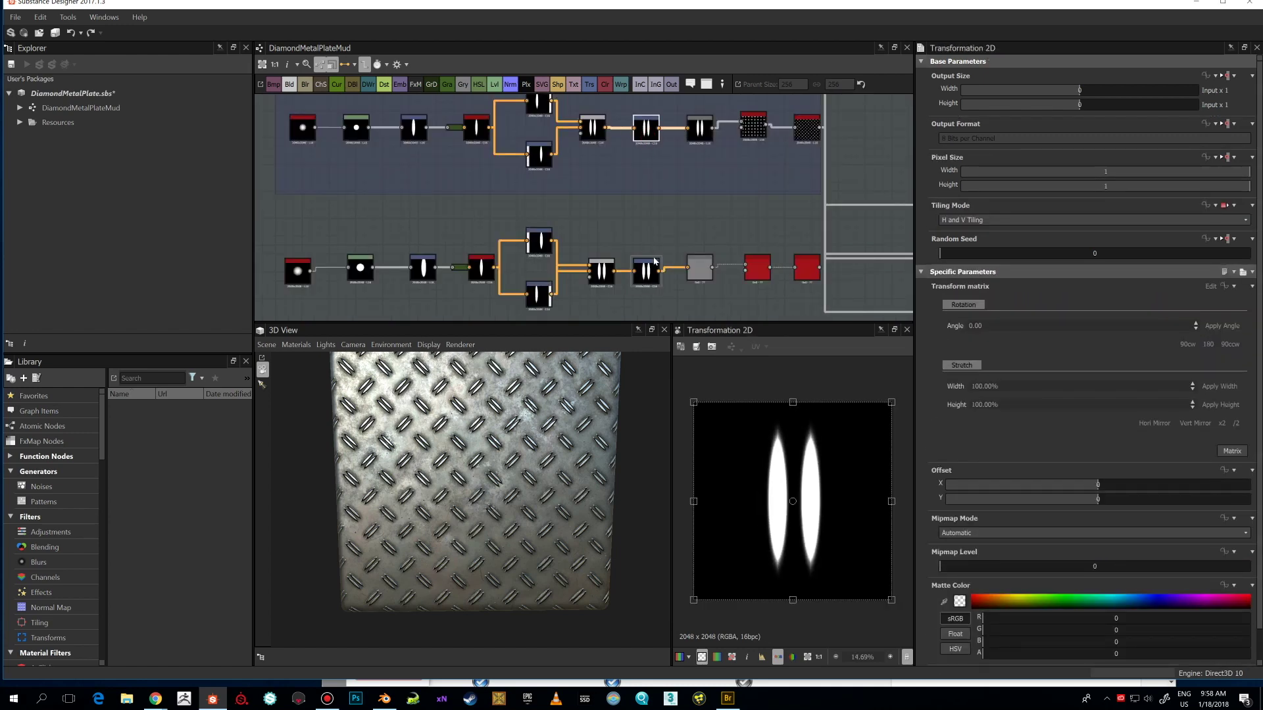
double_click(648, 265)
left_click(965, 221)
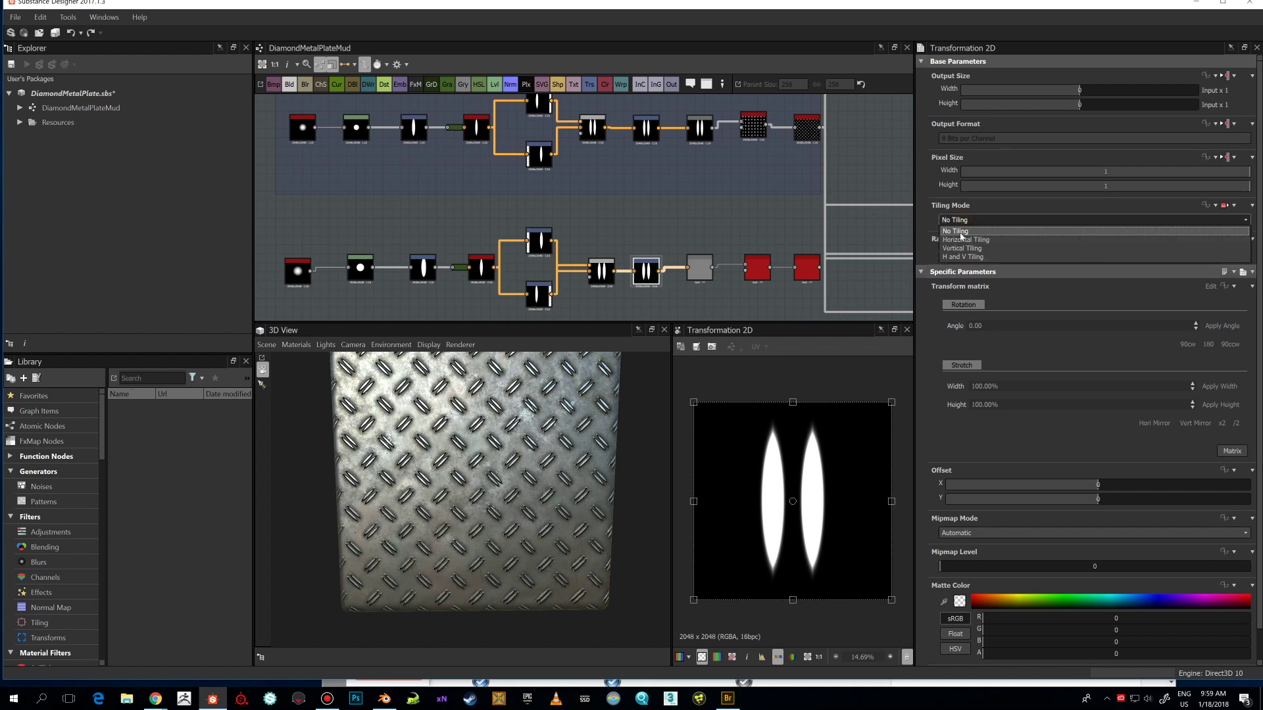
left_click(968, 260)
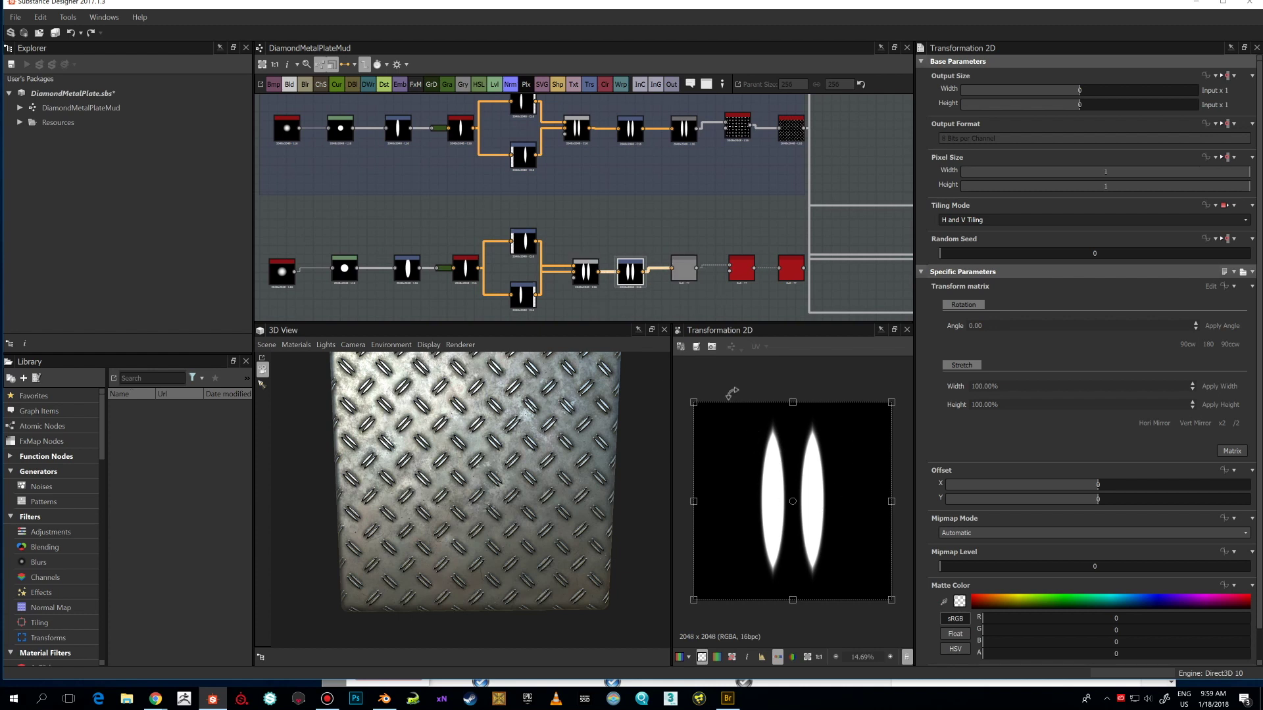
- Preview the lower chain's nodes up to the Safe Transform's tiled diamond output, zooming out
left_click(408, 274)
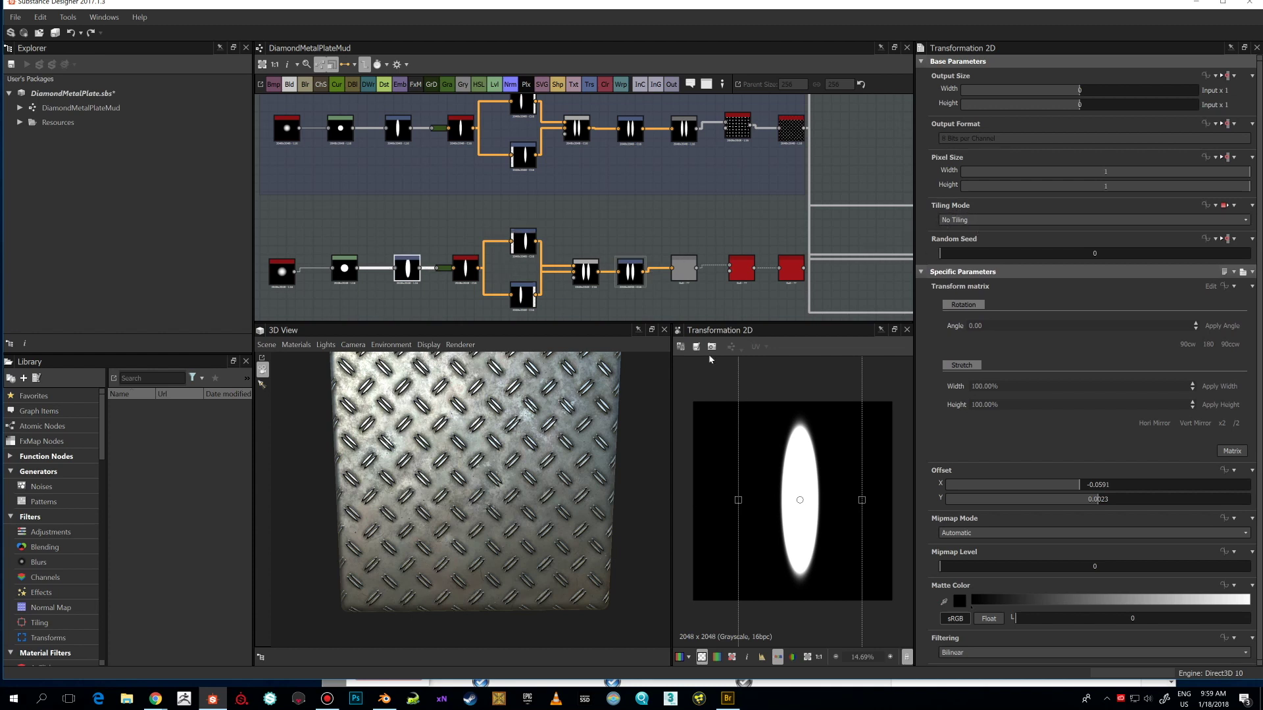
left_click(585, 271)
left_click(630, 271)
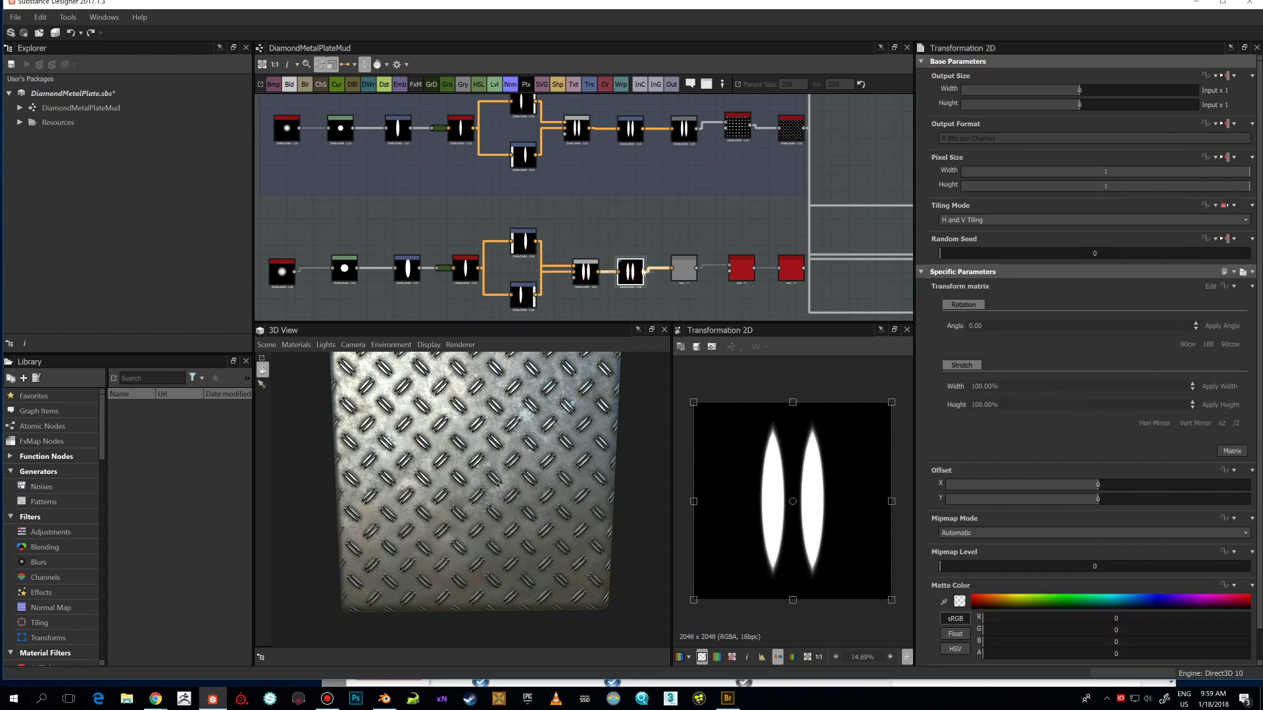
left_click(685, 267)
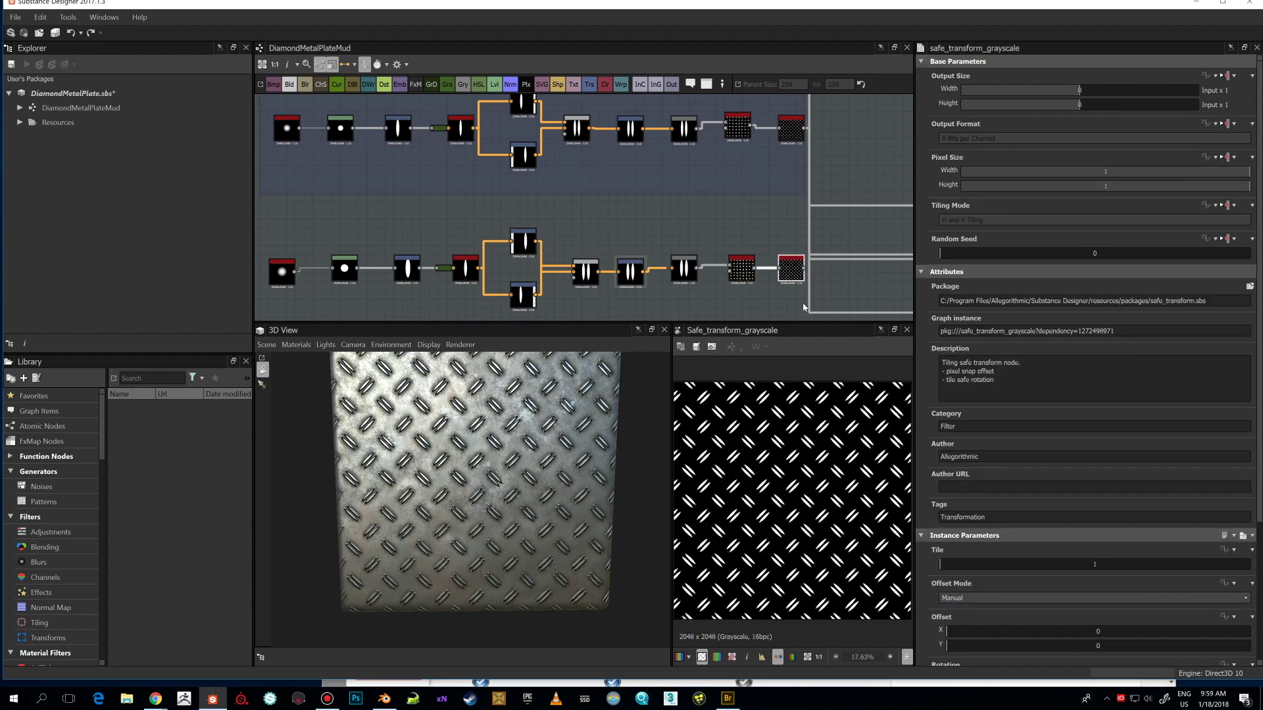
scroll(823, 447, "down", 1)
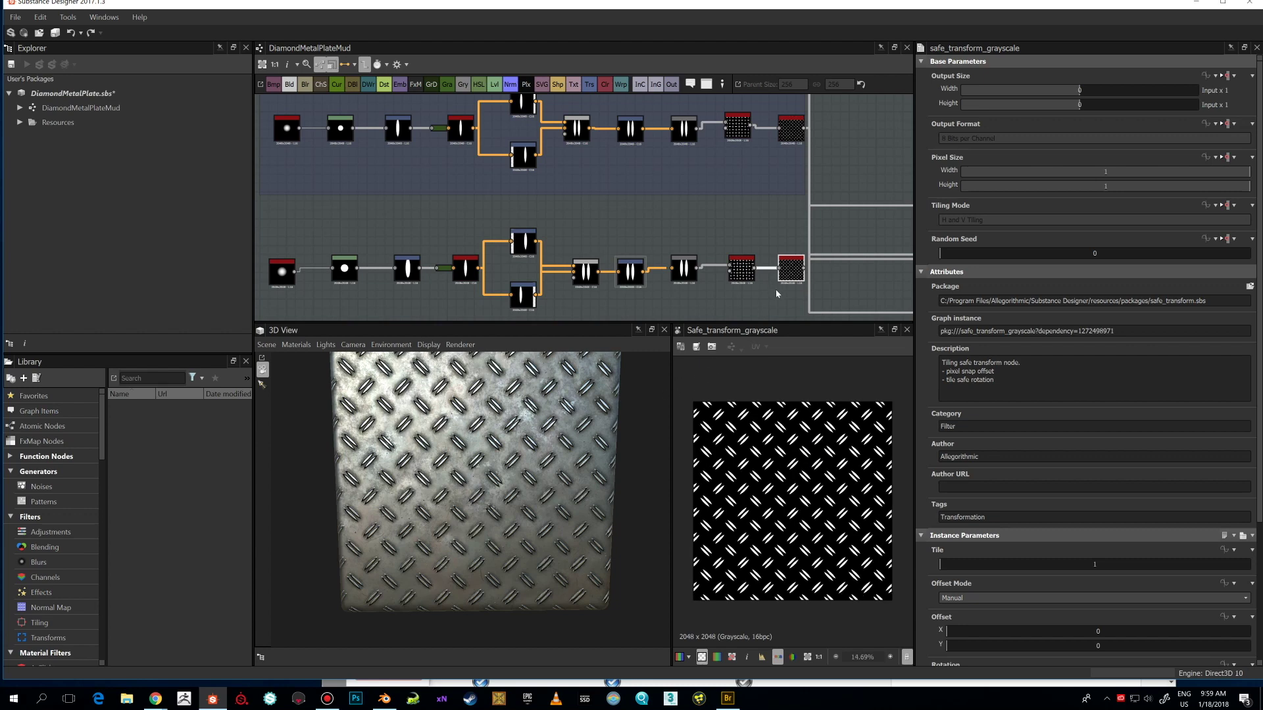
scroll(777, 294, "down", 2)
- Preview the Blend node's noise output on the 3D plate
middle_click_drag(905, 242, 687, 197)
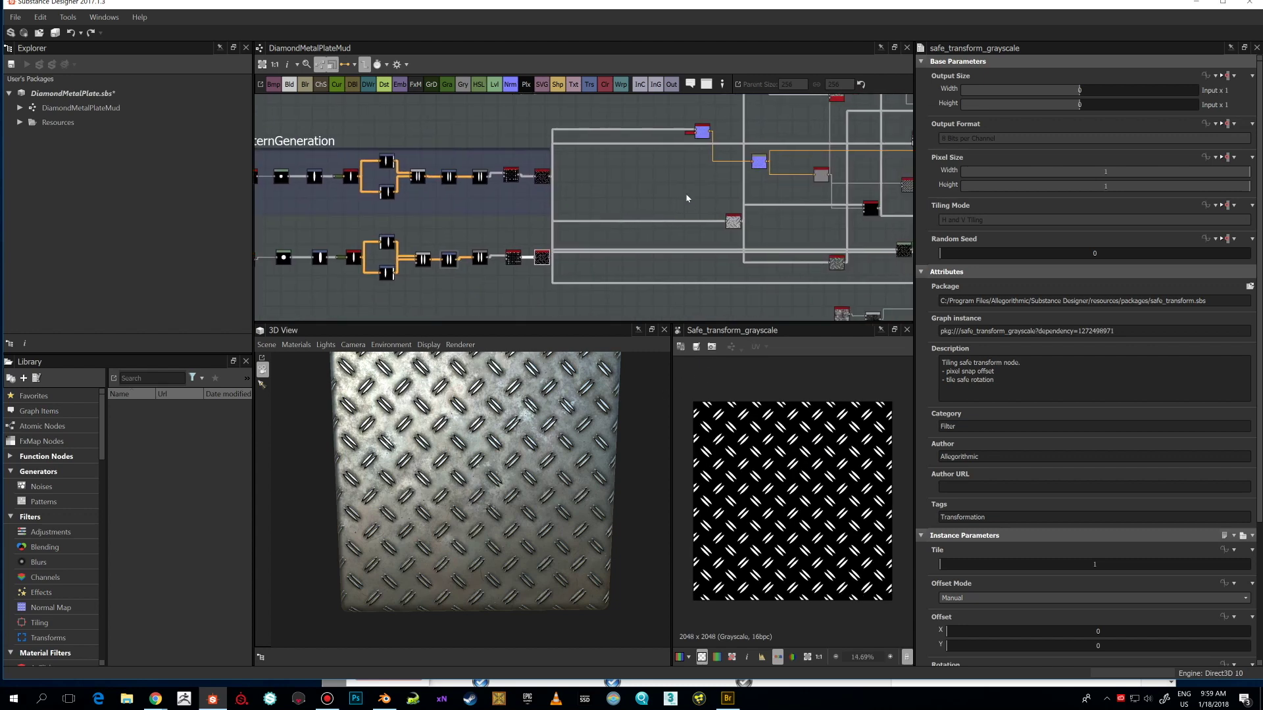
left_click_drag(534, 421, 506, 424)
scroll(466, 225, "down", 2)
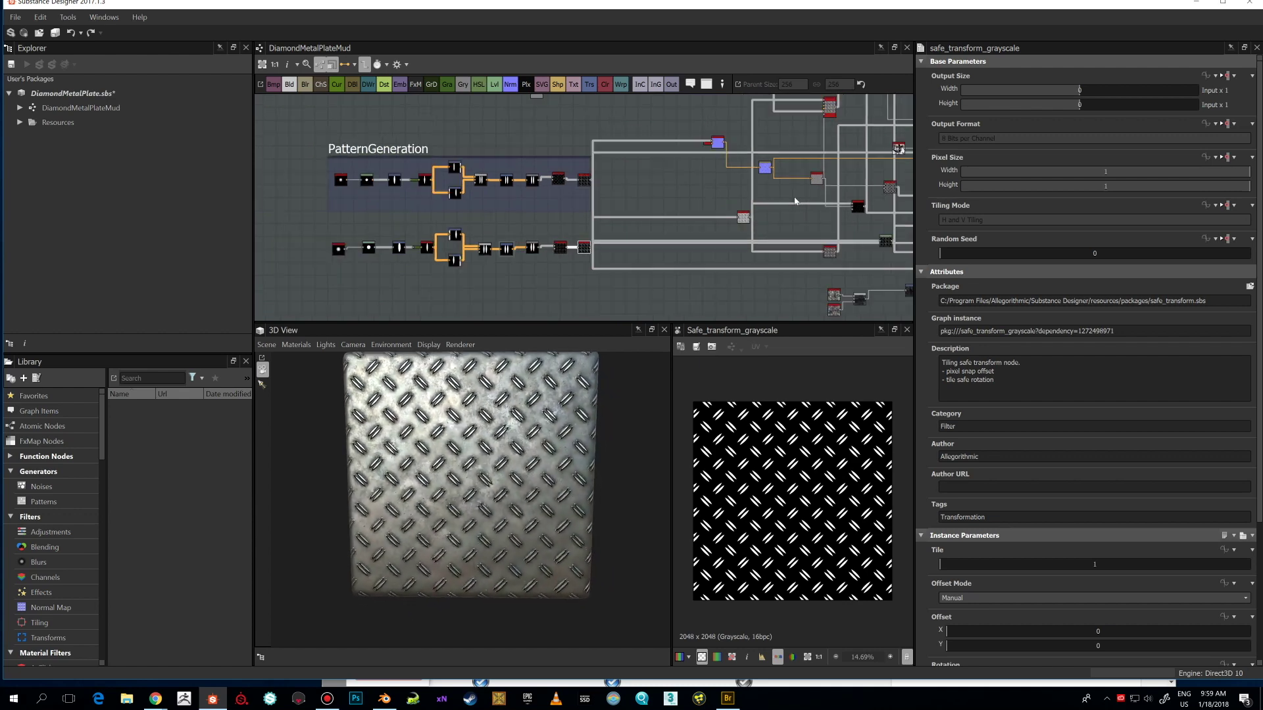
middle_click_drag(703, 220, 632, 338)
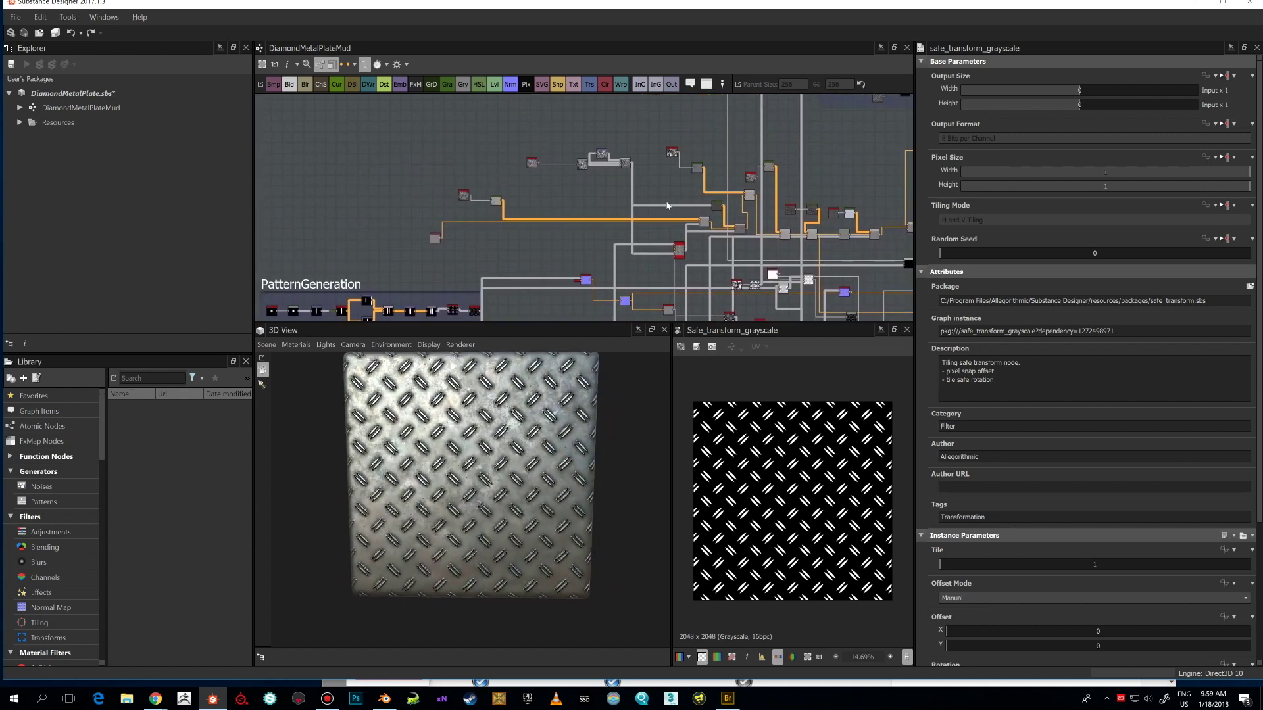
scroll(605, 146, "up", 3)
left_click(435, 134)
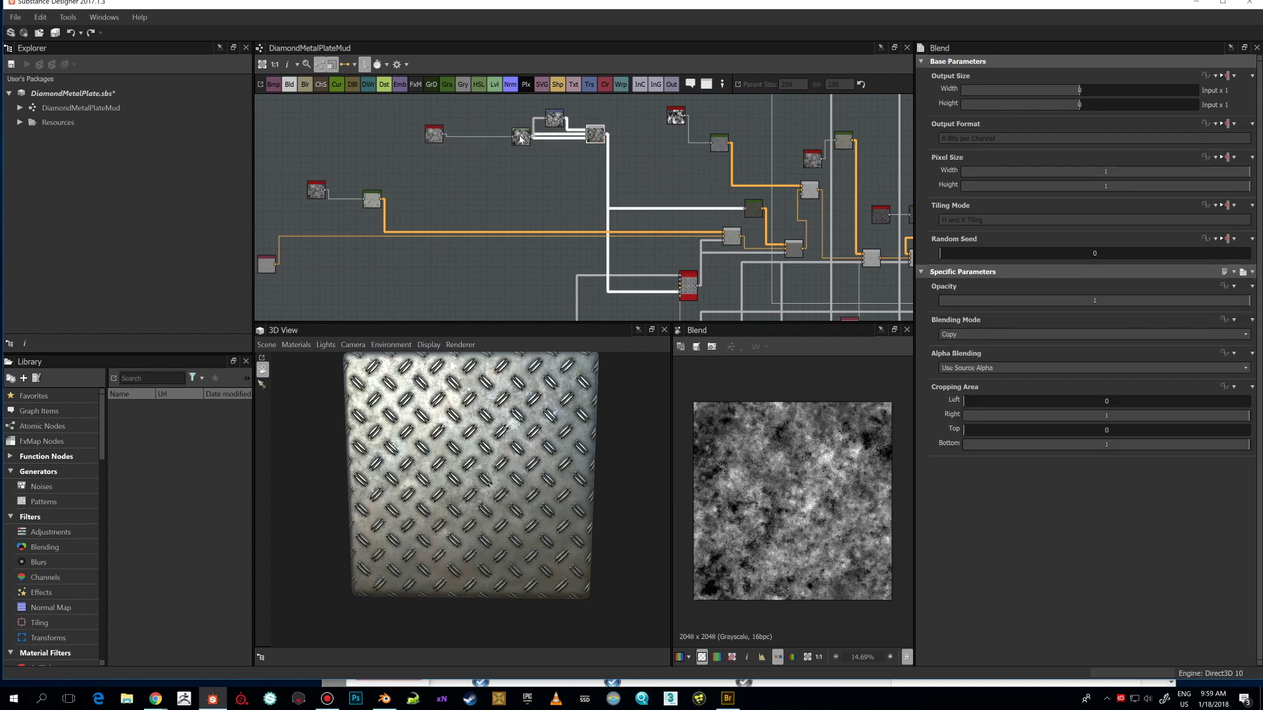
- Inspect the mg_dirt mask, then preview the Gradient Map grime colour output
double_click(684, 287)
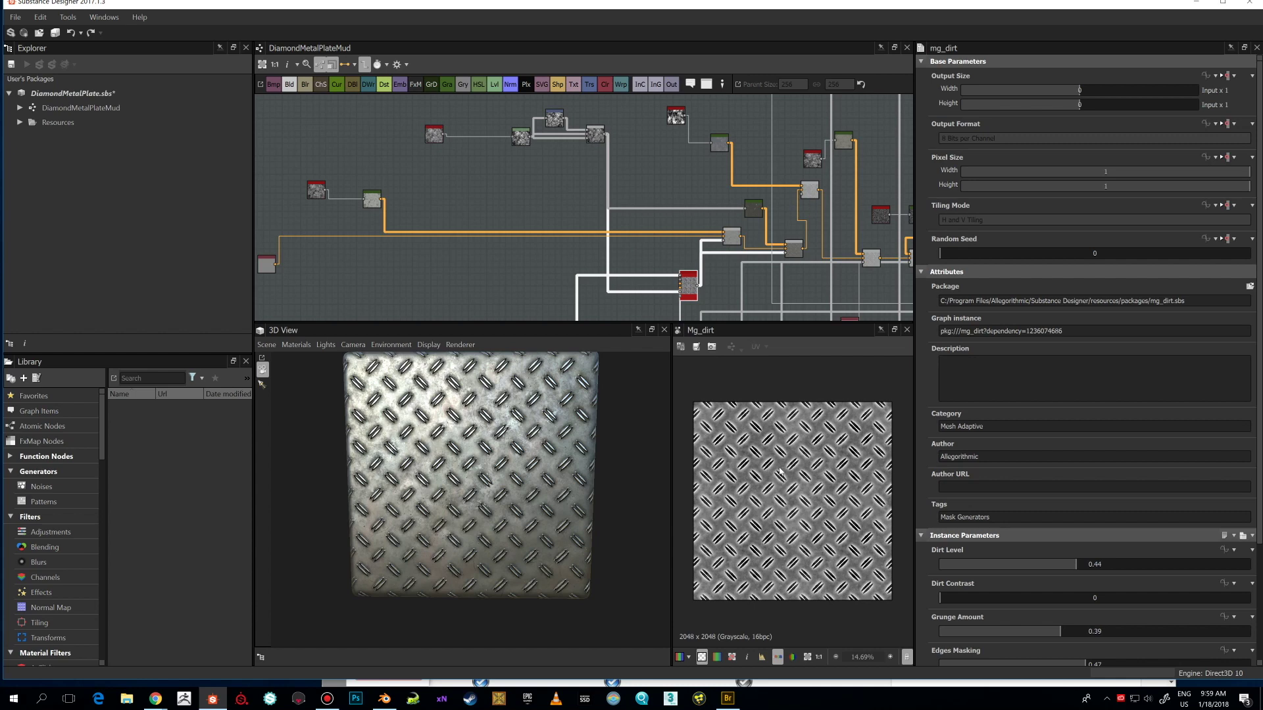
scroll(794, 481, "up", 3)
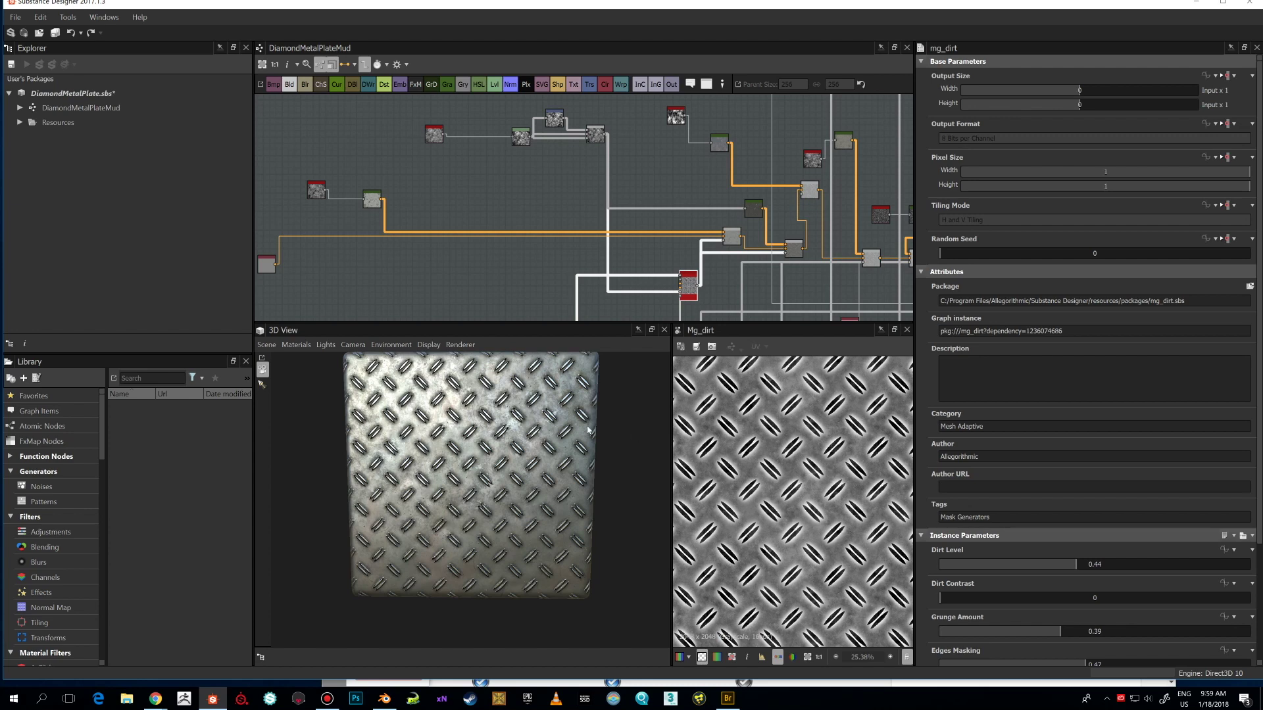
scroll(588, 430, "up", 5)
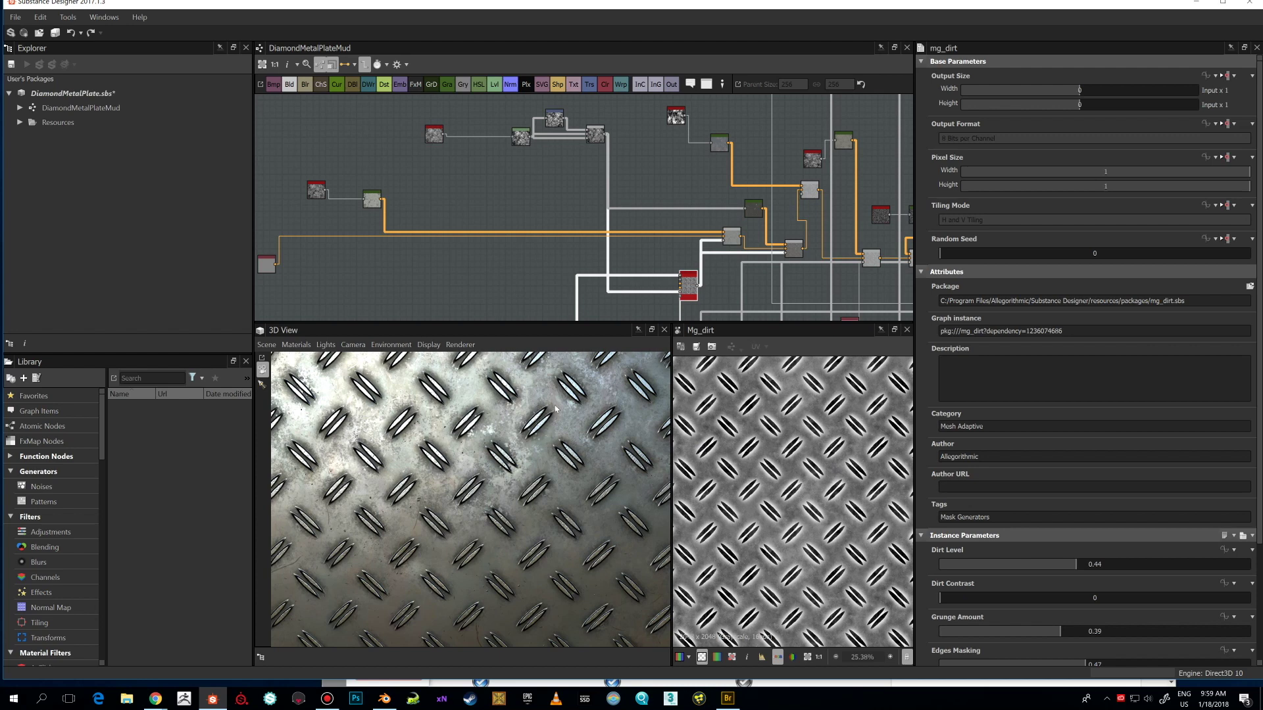
scroll(748, 227, "down", 4)
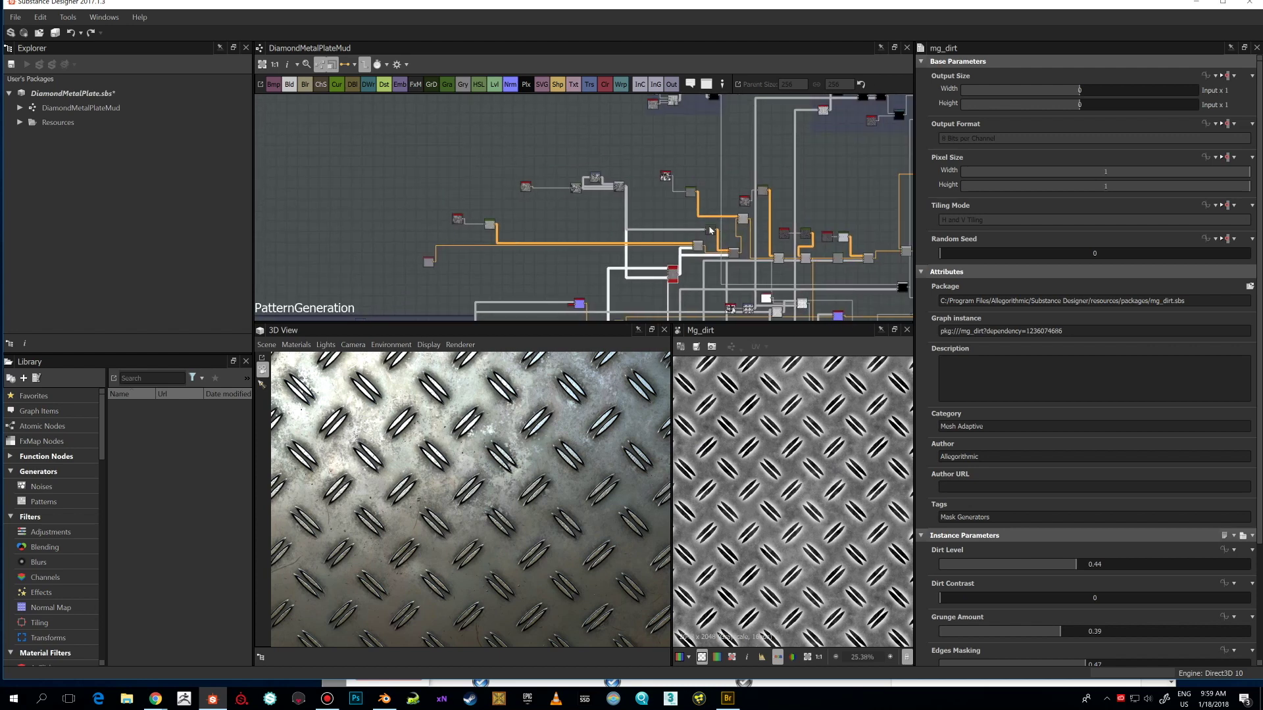
left_click(741, 225)
middle_click_drag(786, 154, 607, 195)
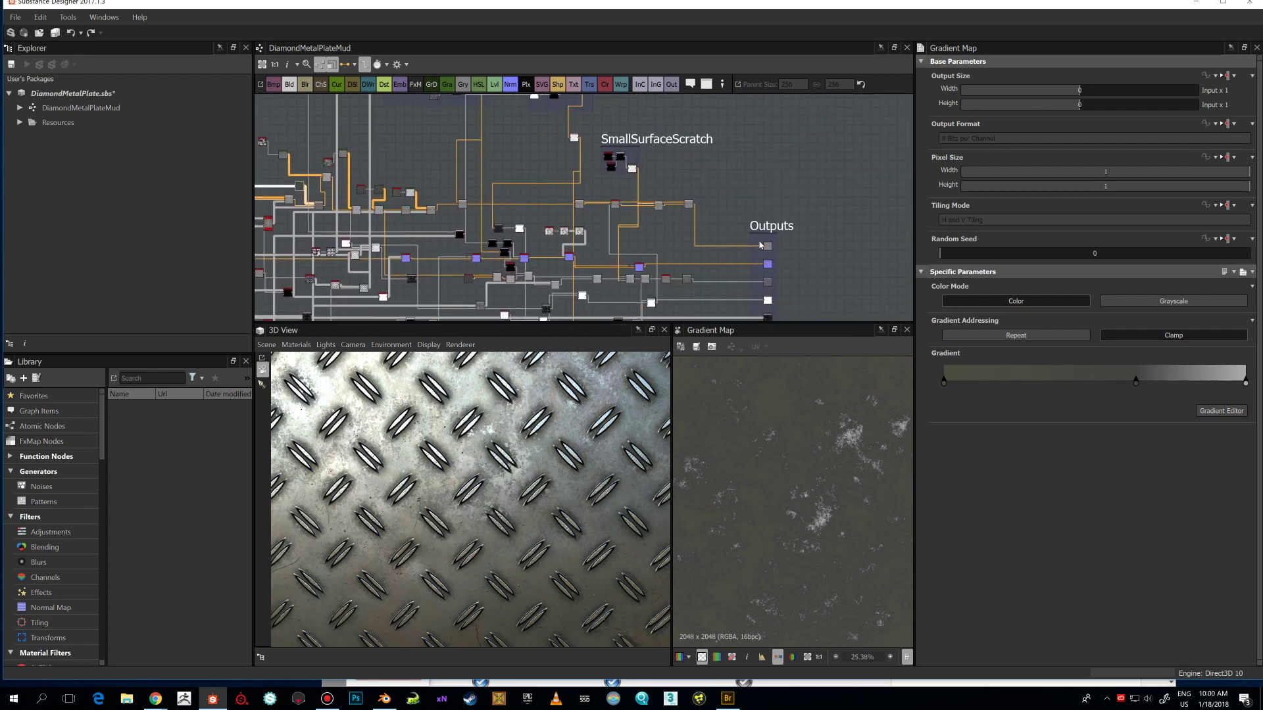
- Preview the albedo output texture on the plate
left_click(767, 247)
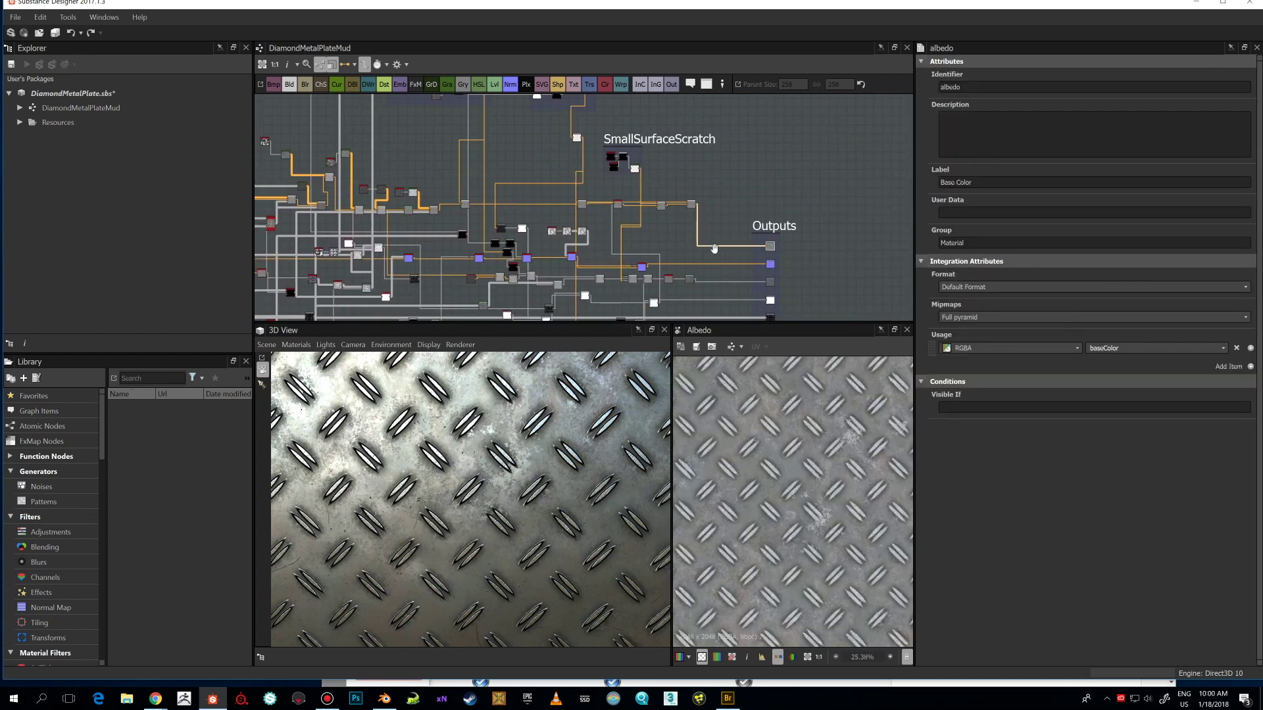
middle_click_drag(658, 286, 738, 290)
scroll(799, 513, "up", 3)
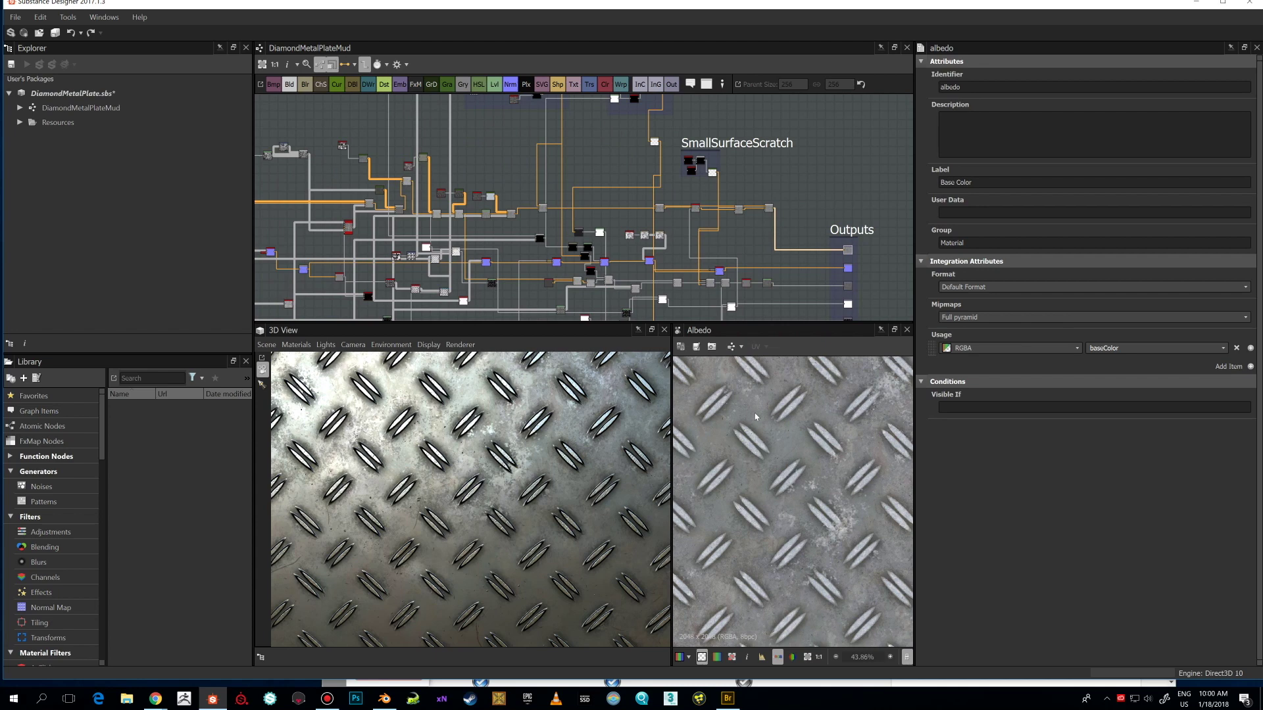
scroll(782, 412, "up", 3)
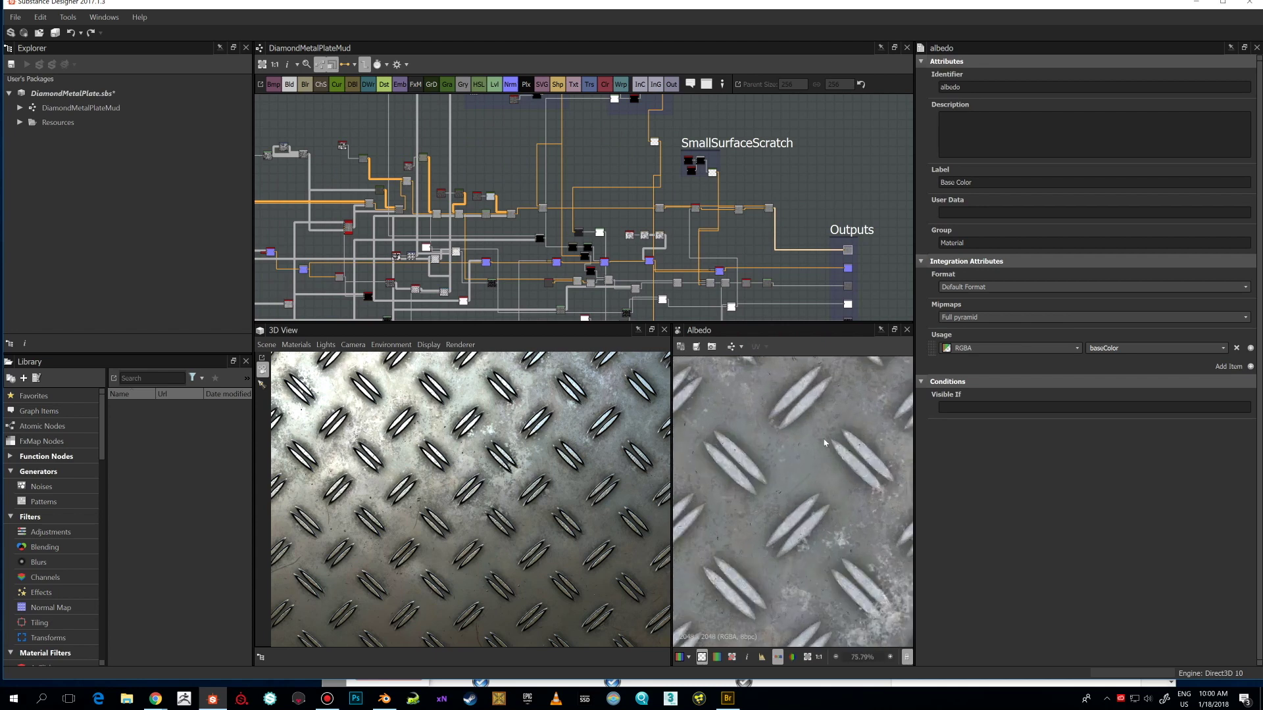
middle_click_drag(781, 425, 830, 431)
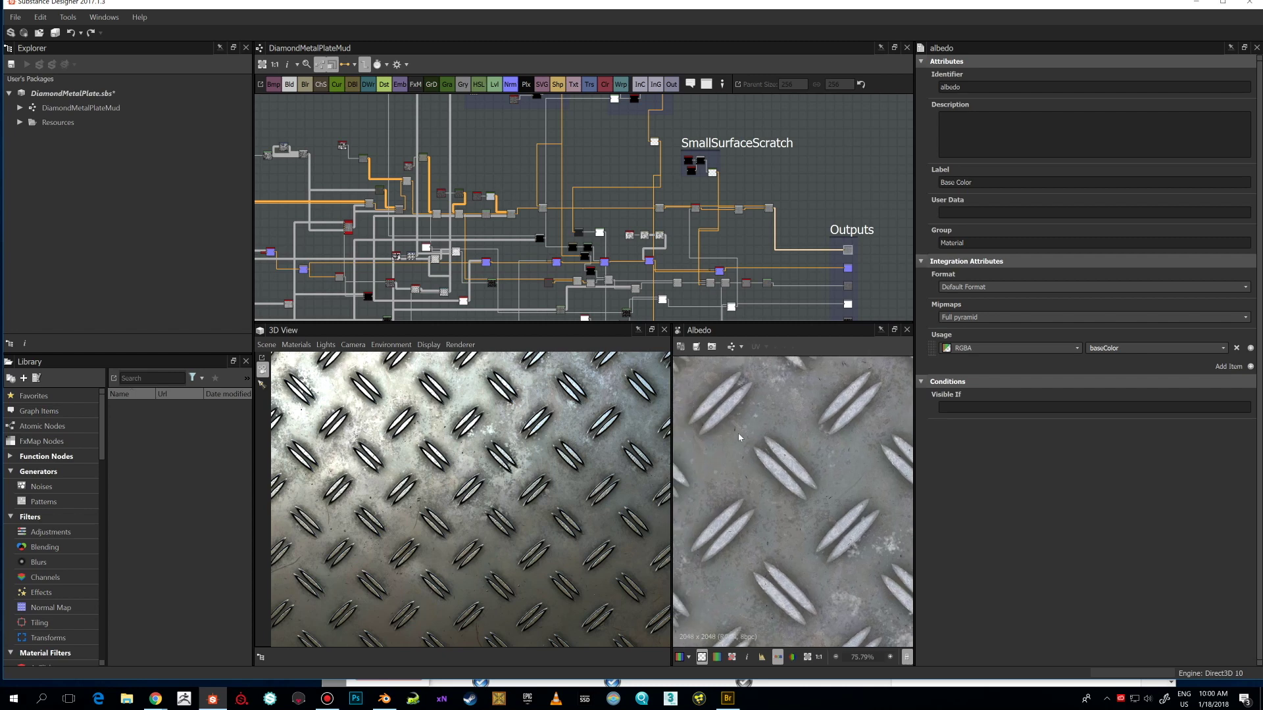
scroll(740, 425, "down", 3)
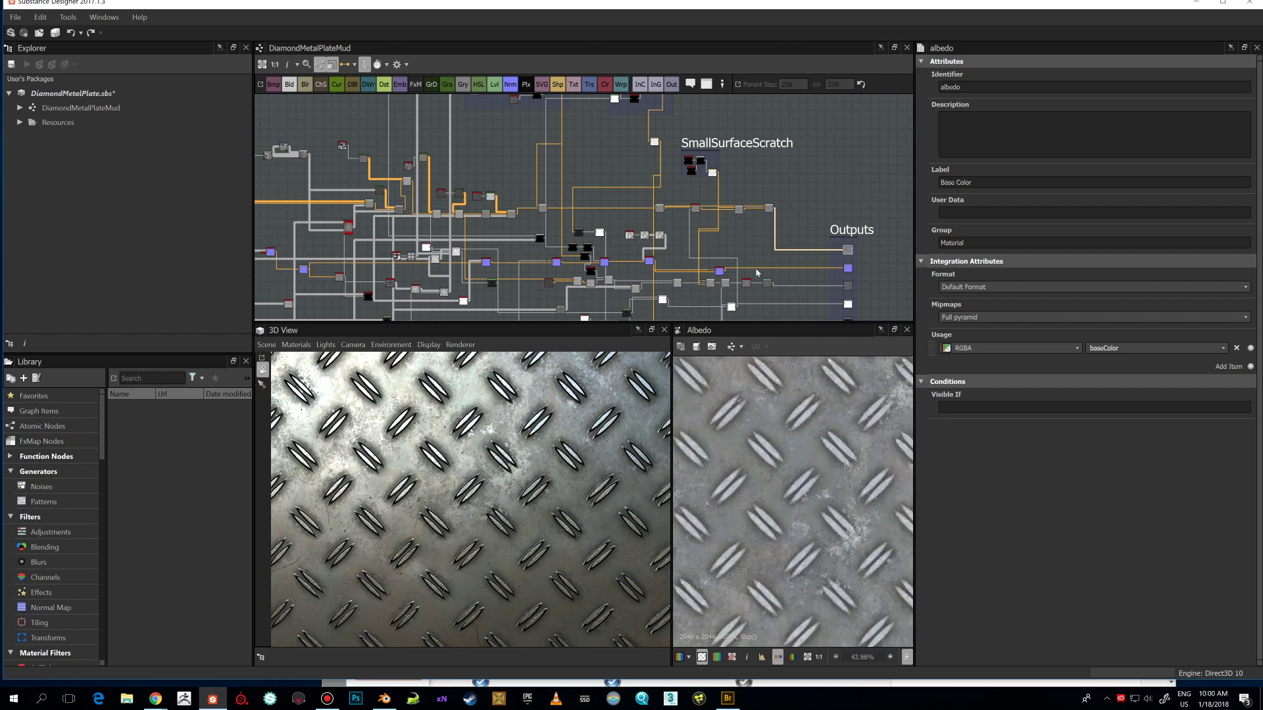
- Preview the albedo's blend layers (0.35 opacity, additive) and the Levels adjustment
middle_click_drag(756, 272, 836, 265)
middle_click_drag(444, 207, 579, 217)
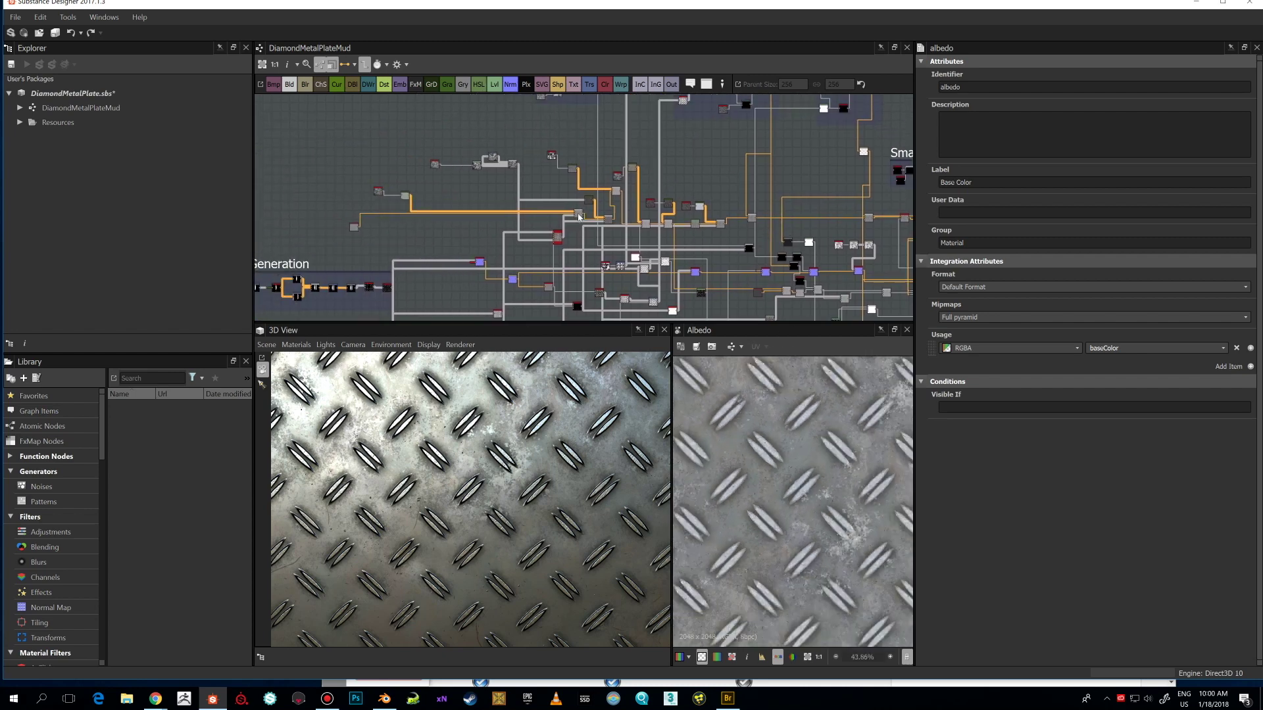
double_click(579, 216)
double_click(670, 224)
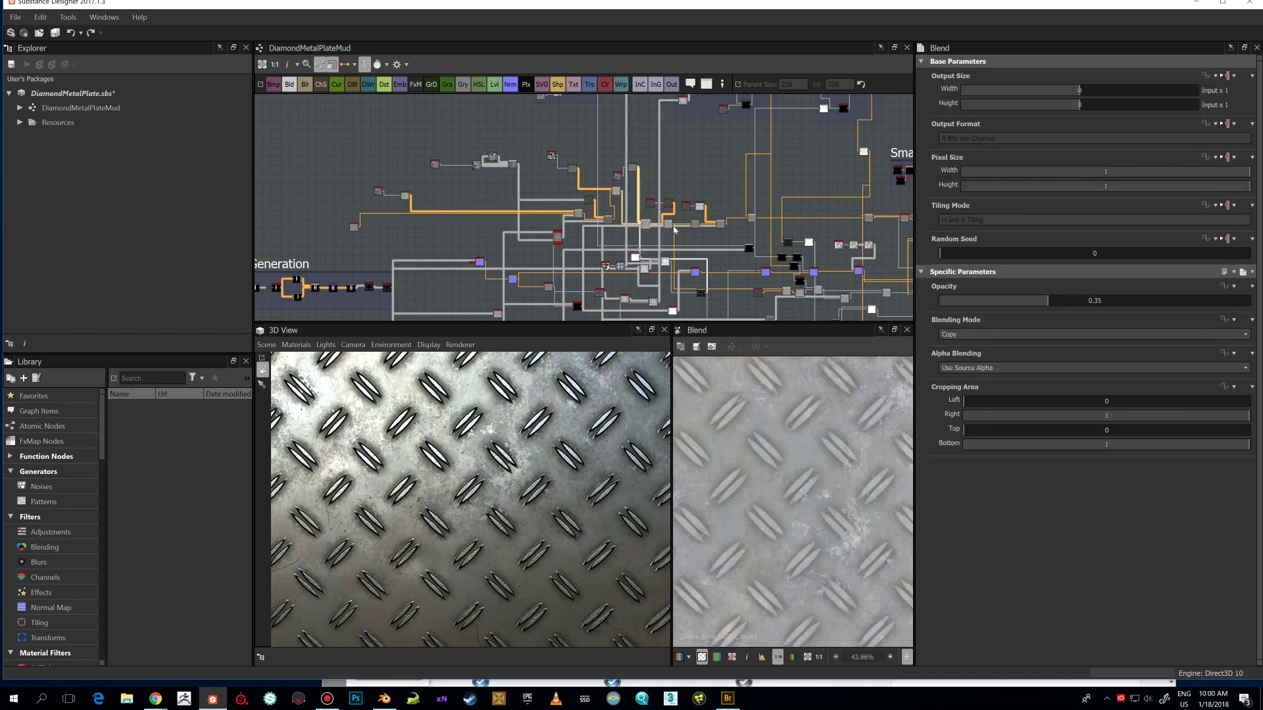
double_click(699, 225)
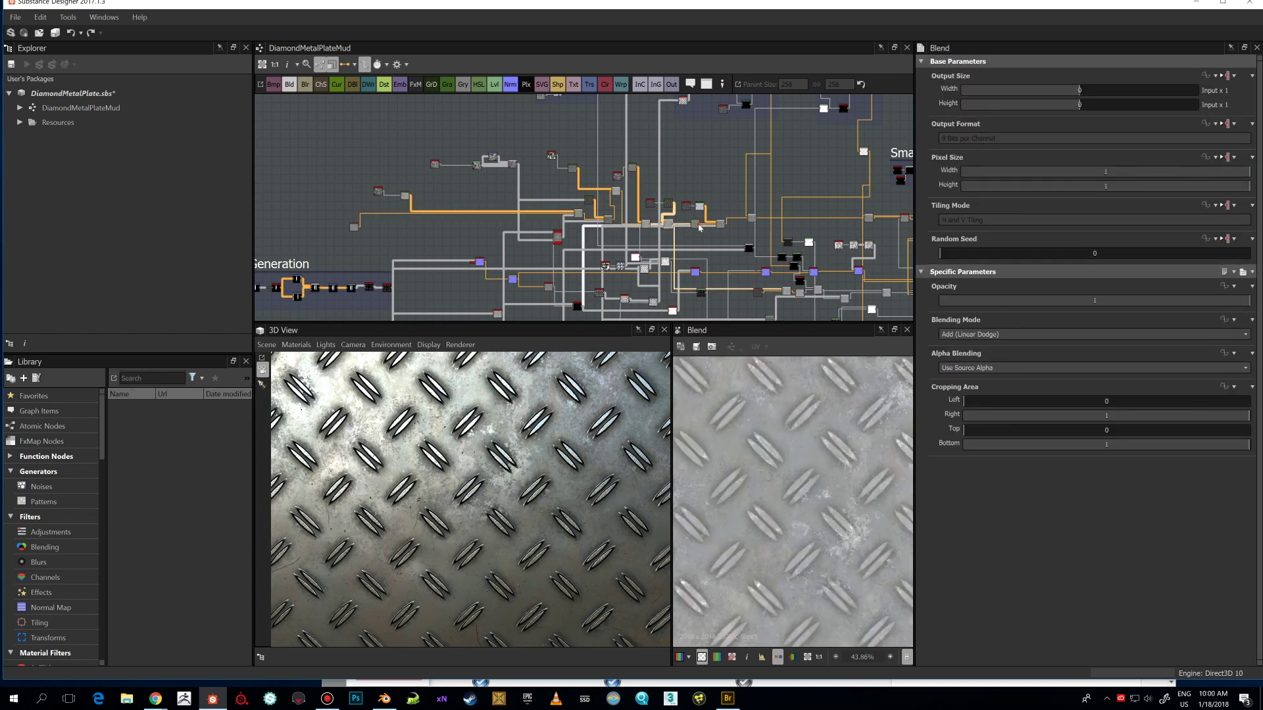
double_click(697, 224)
- Preview the roughness output, then zoom out to show the whole graph
scroll(826, 466, "up", 3)
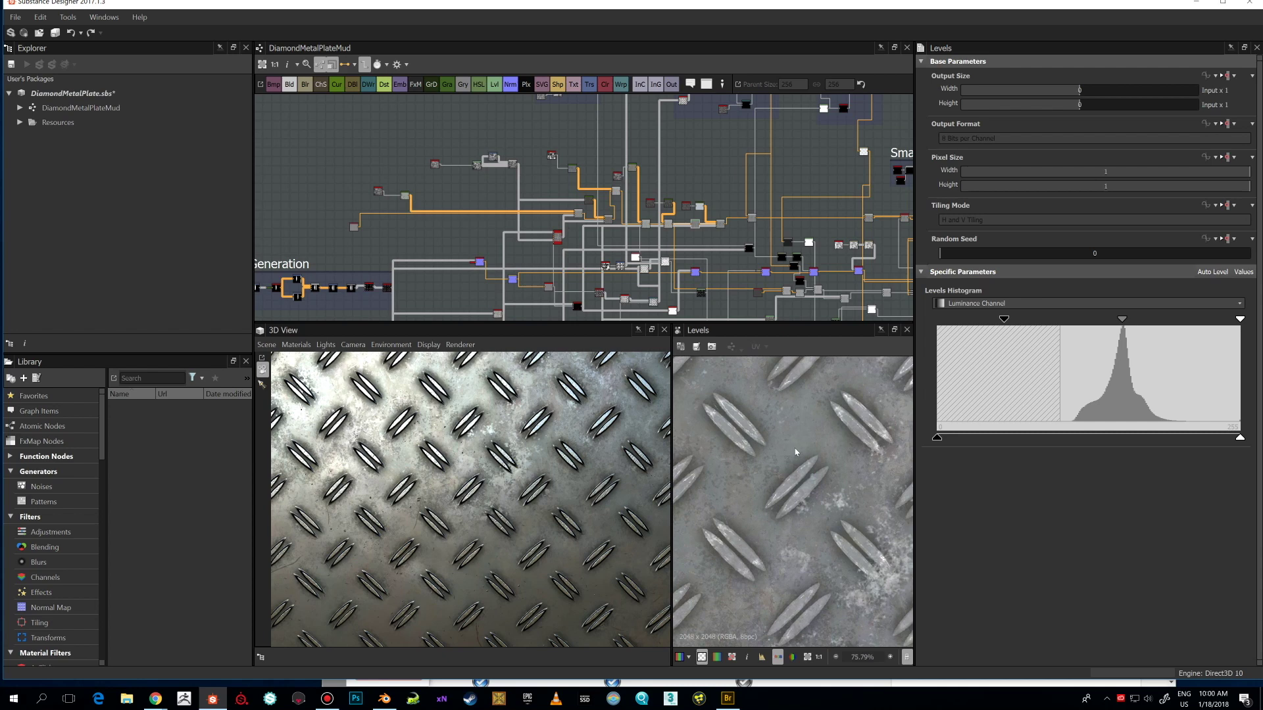
middle_click_drag(830, 309, 589, 302)
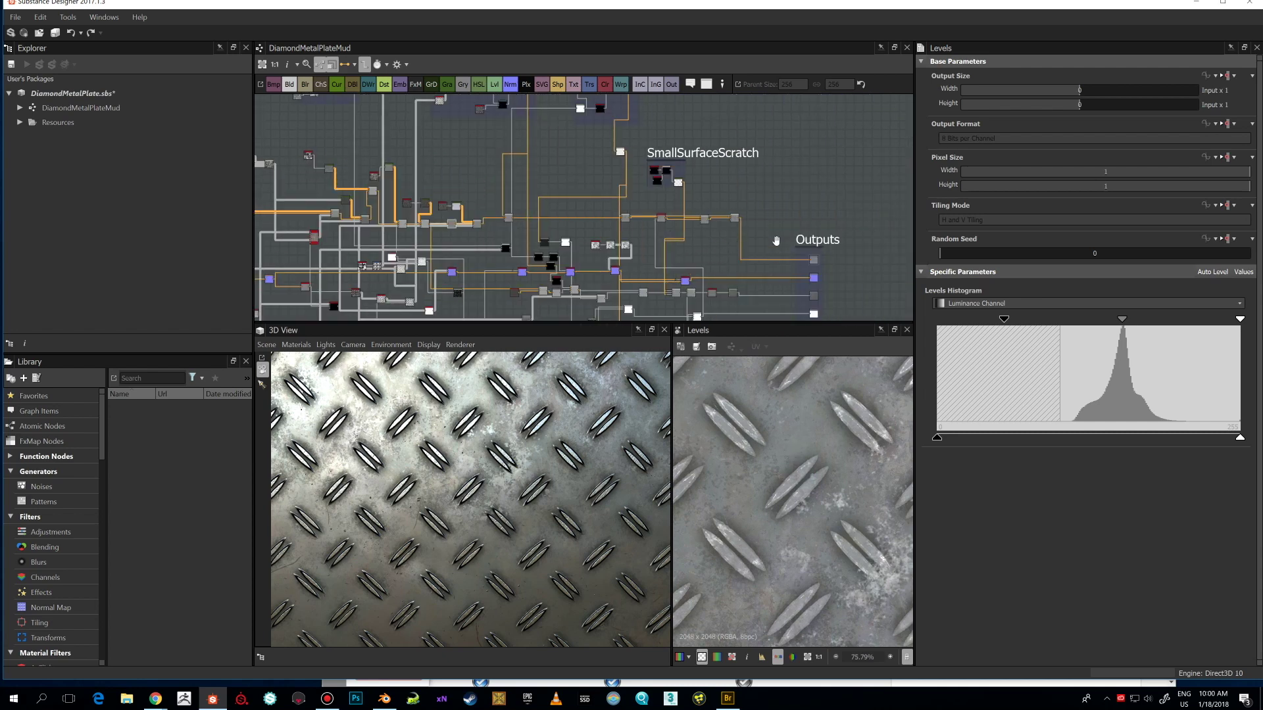
middle_click_drag(806, 301, 807, 244)
double_click(816, 241)
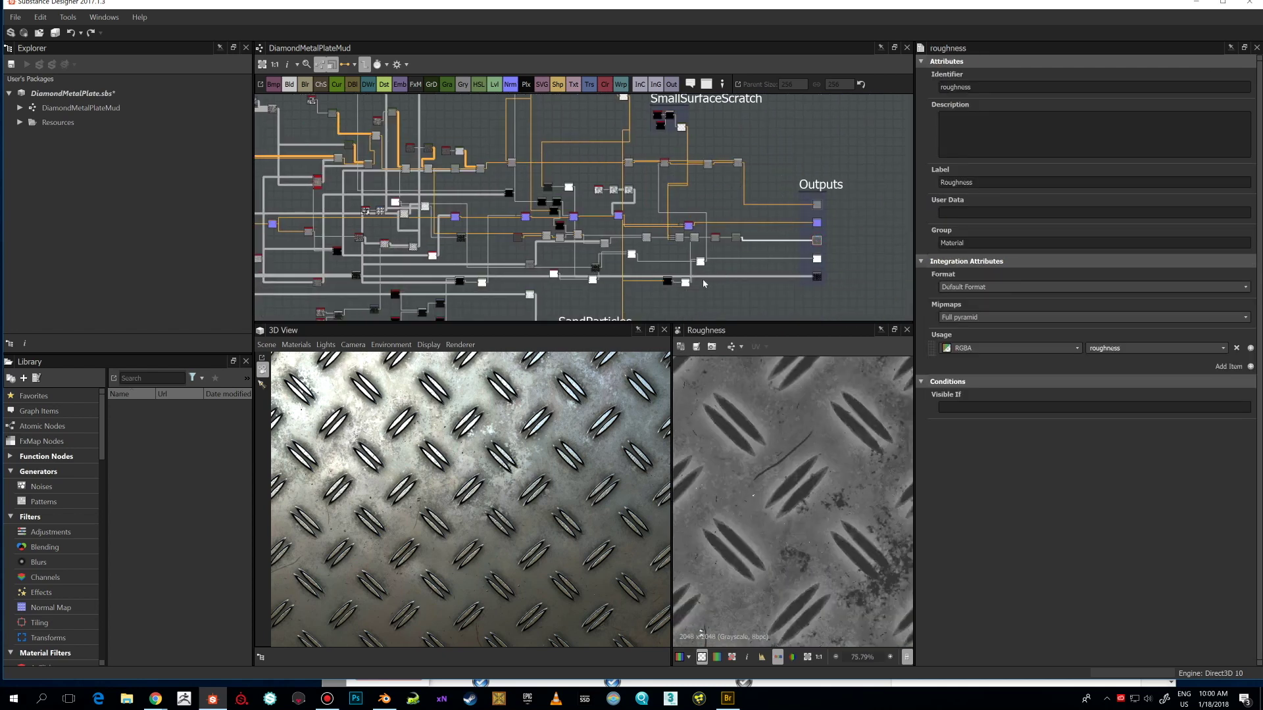
scroll(791, 503, "down", 5)
scroll(707, 248, "down", 3)
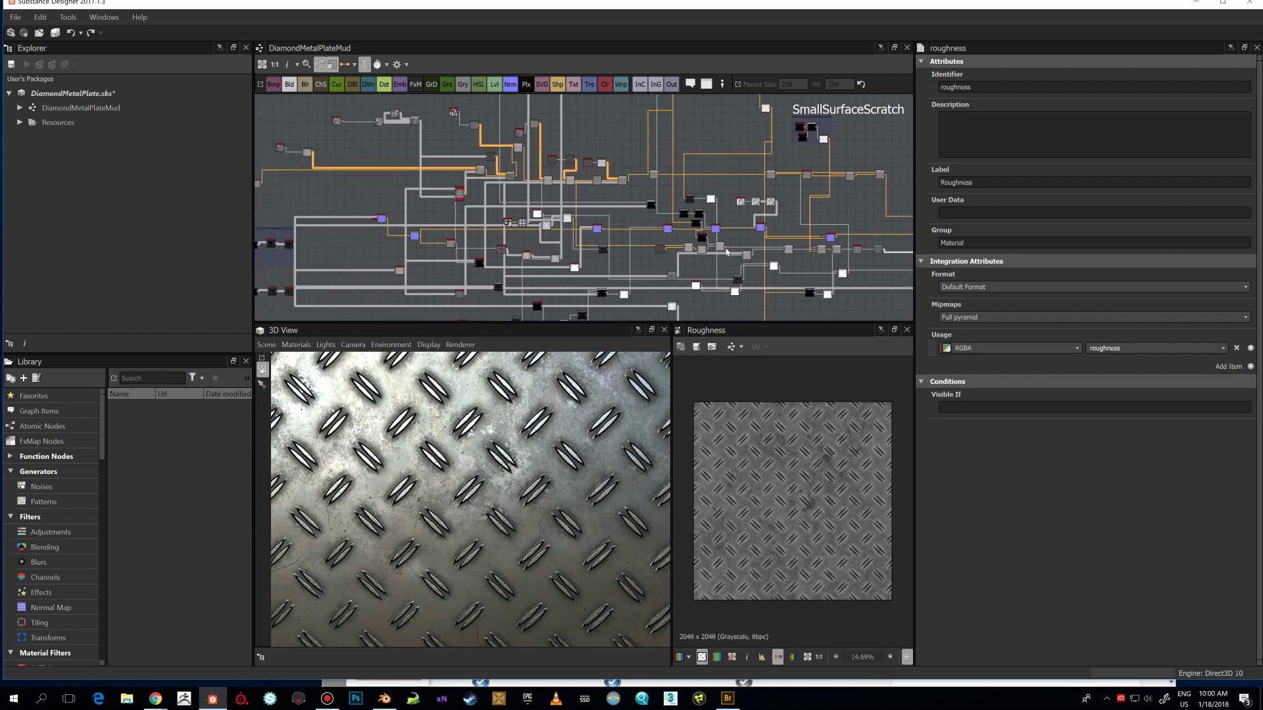
scroll(707, 249, "down", 2)
middle_click_drag(683, 214, 609, 187)
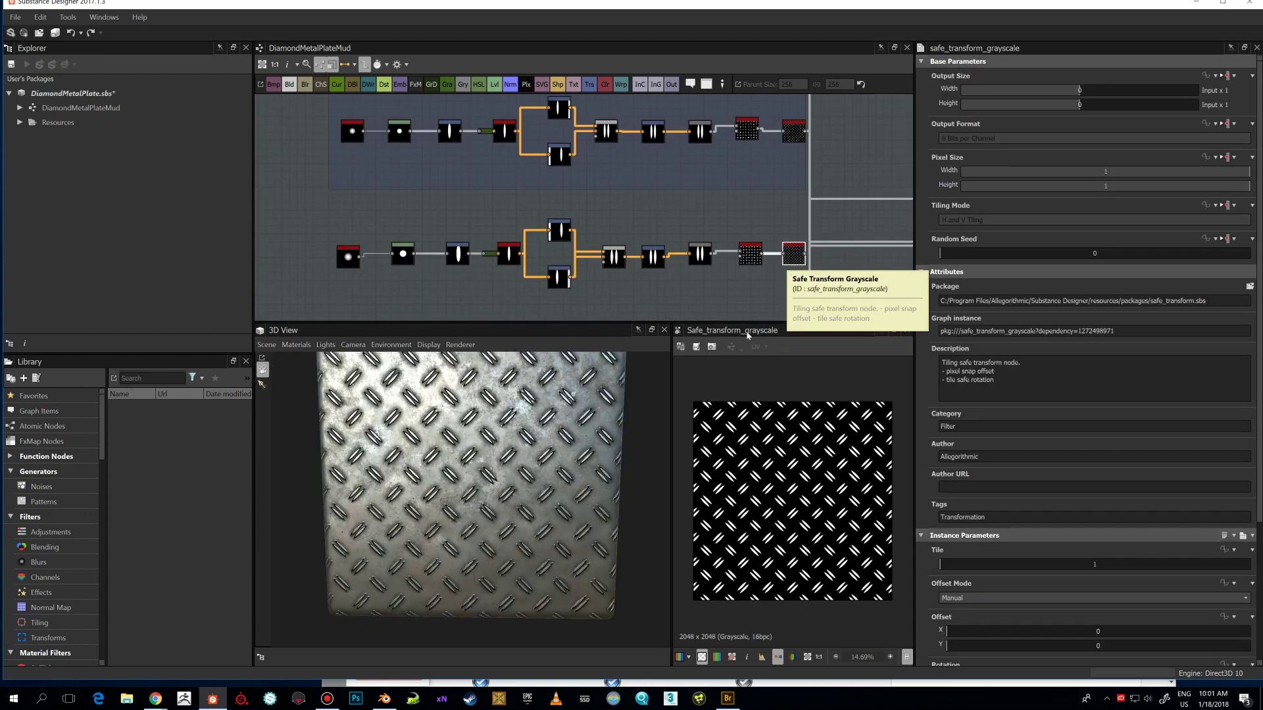
- Zoom the graph out over the PatternGeneration frame's Safe Transform Grayscale chain
scroll(785, 485, "up", 3)
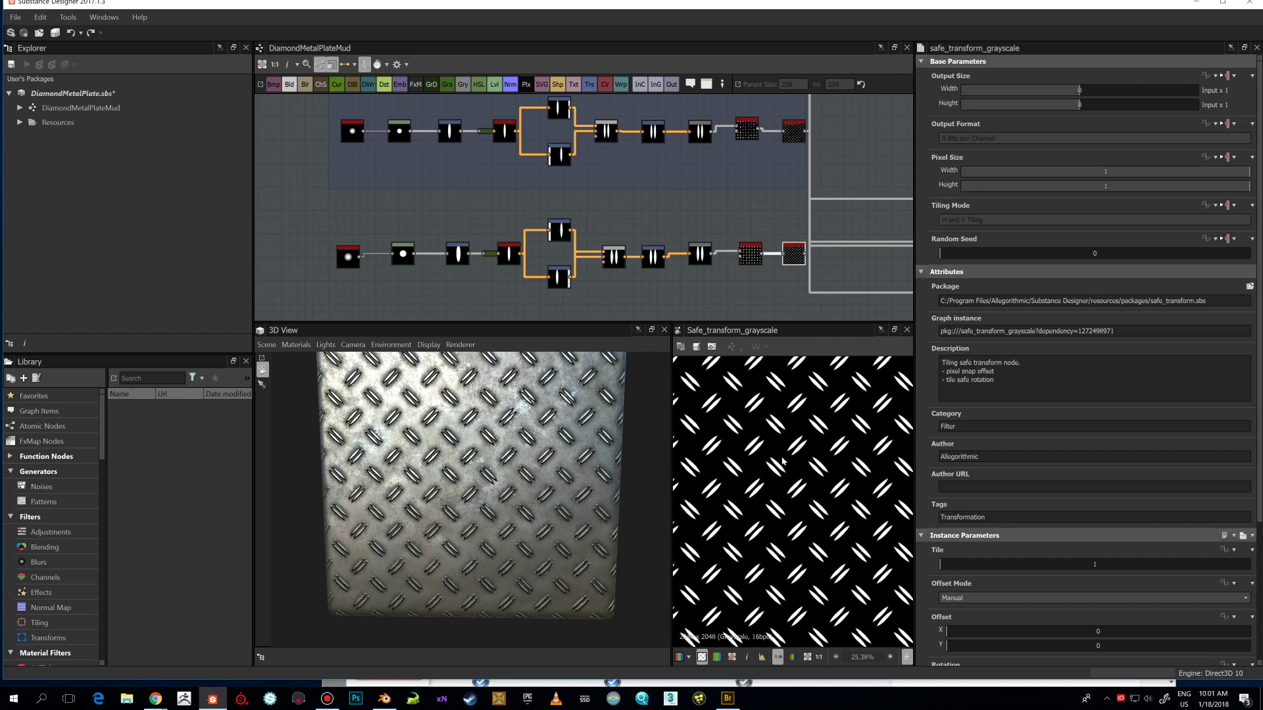
scroll(778, 454, "down", 3)
scroll(700, 289, "down", 1)
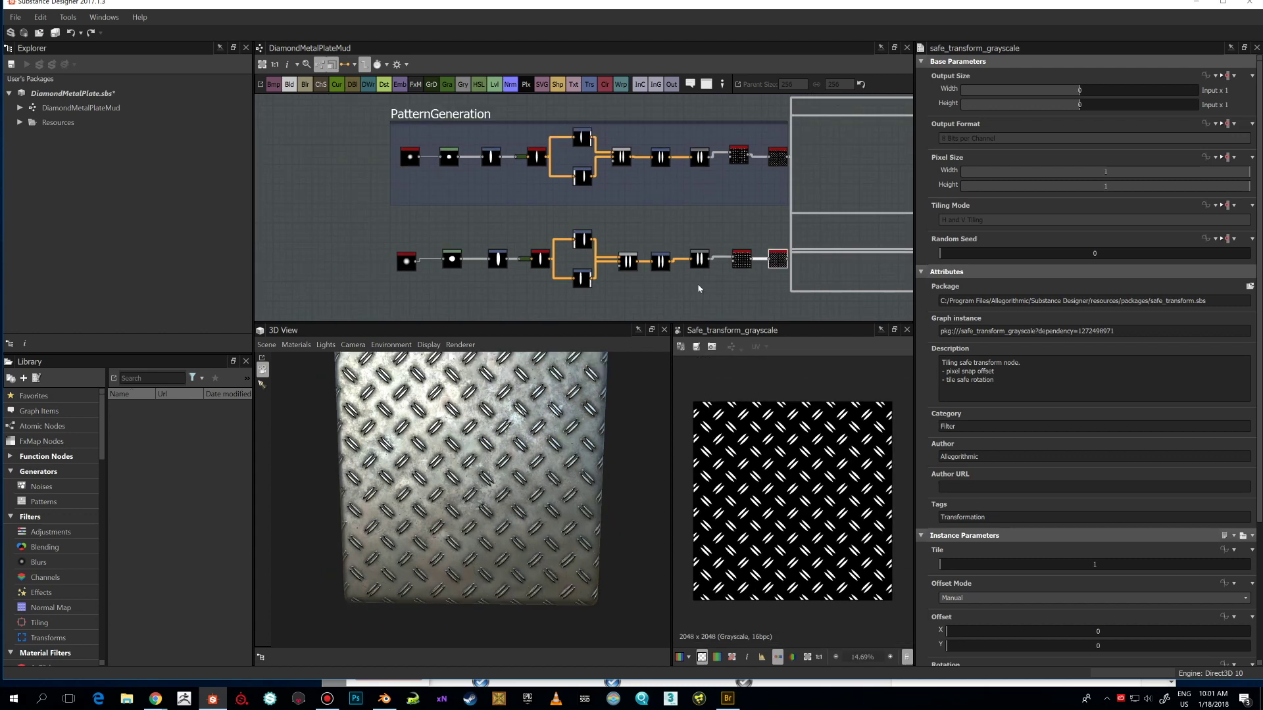
scroll(699, 289, "down", 1)
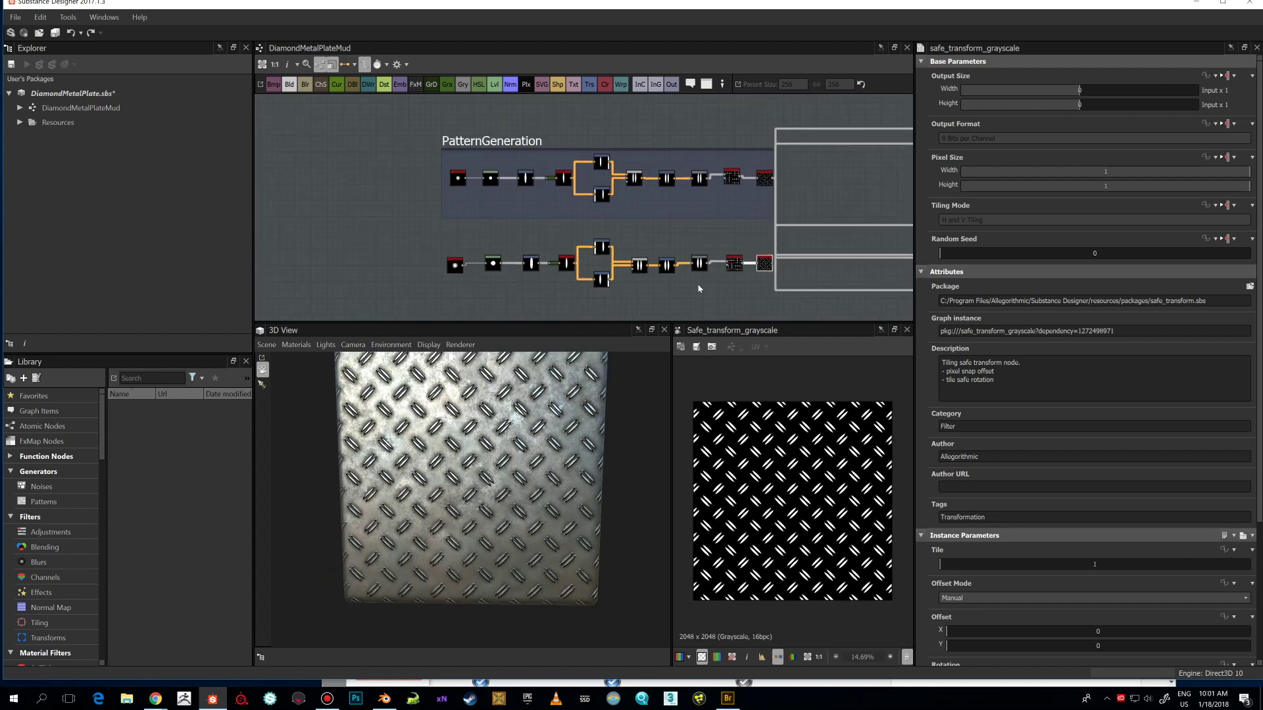